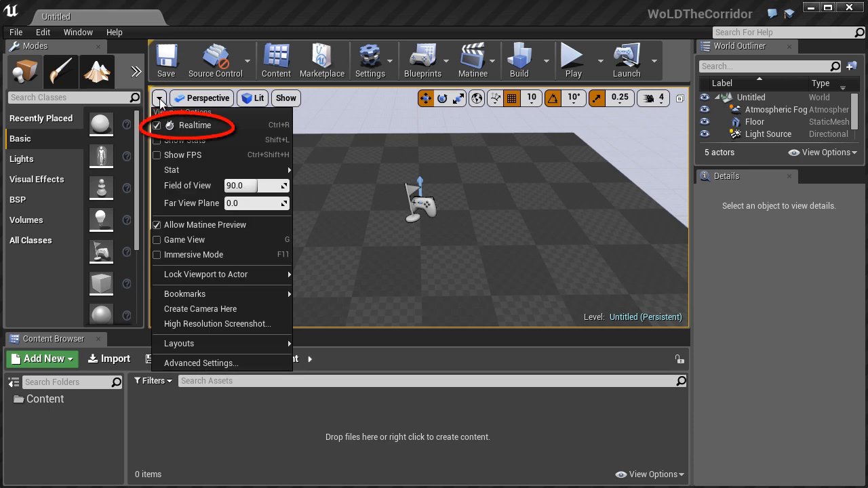
- Toggle real-time rendering for the viewport and turn off AutoSave in the editor's Loading & Saving preferences
{"action": "left_click", "coordinate": [193, 125]}
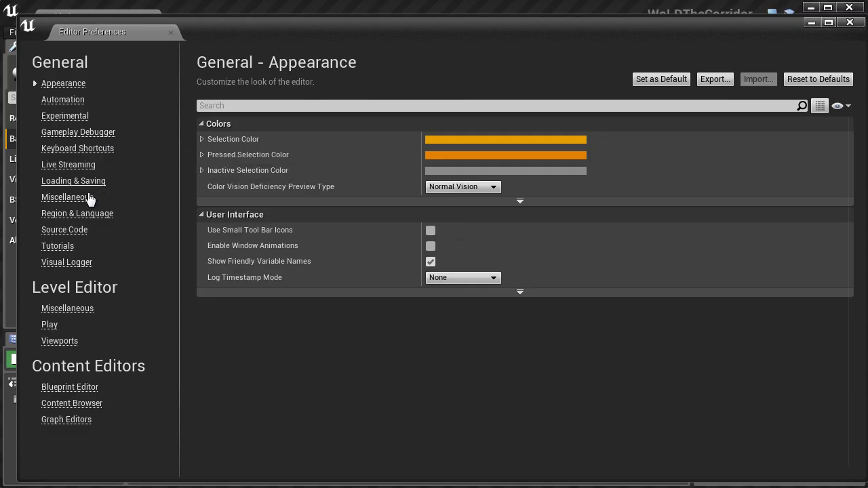
{"action": "left_click", "coordinate": [82, 182]}
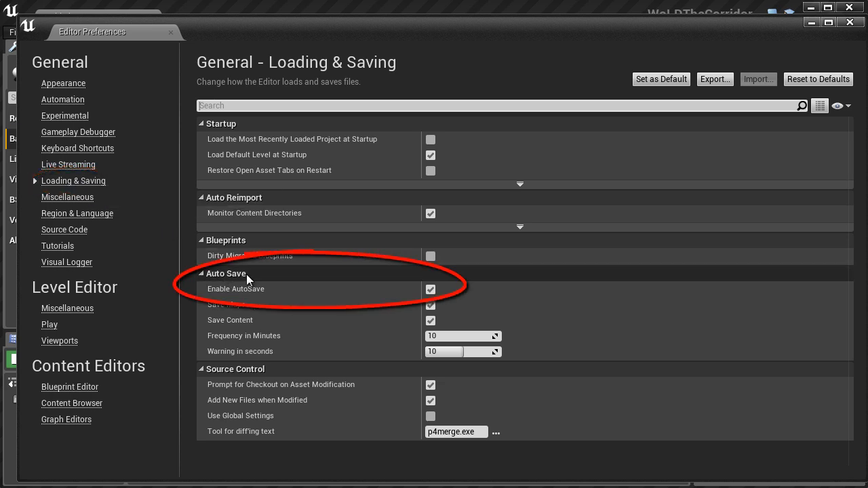
{"action": "left_click", "coordinate": [431, 290]}
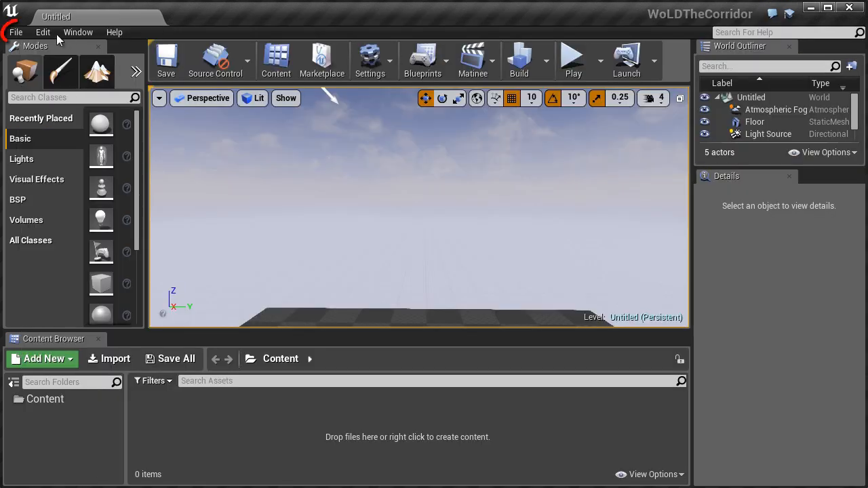
- Create a new level from the template that includes a floor, atmospheric fog and a light source
{"action": "left_click", "coordinate": [15, 32]}
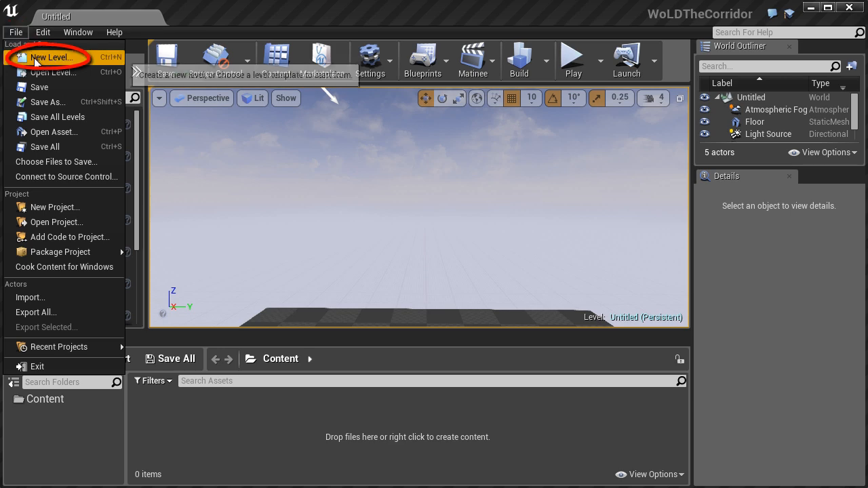
{"action": "left_click", "coordinate": [34, 57]}
{"action": "left_click", "coordinate": [329, 200]}
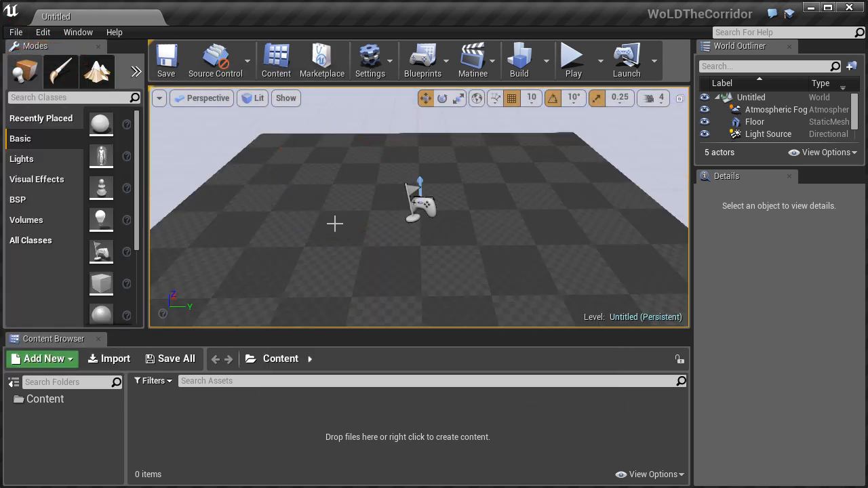
- Look over the new level's sky and floor actors and select the directional light source above the floor
{"action": "mouse_move", "coordinate": [336, 221]}
{"action": "right_mouse_down"}
{"action": "mouse_move", "coordinate": [328, 188]}
{"action": "mouse_move", "coordinate": [343, 207]}
{"action": "mouse_move", "coordinate": [351, 370]}
{"action": "mouse_move", "coordinate": [335, 224]}
{"action": "right_mouse_up"}
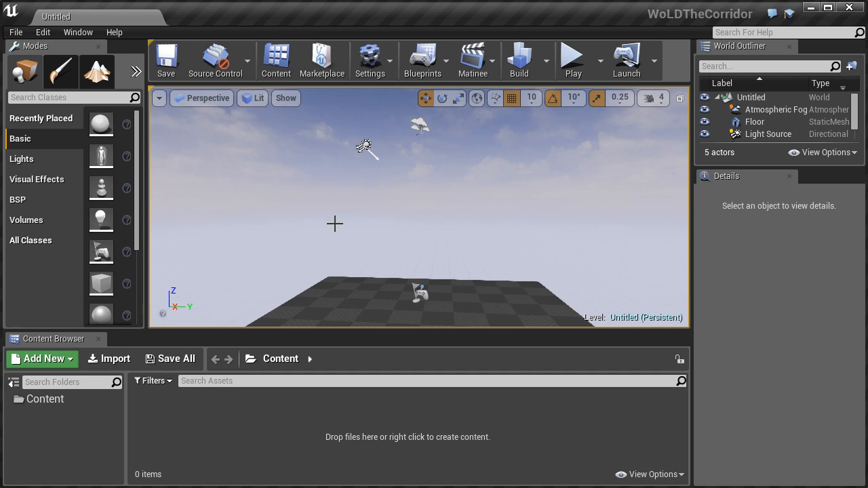
{"action": "right_click_drag", "start_coordinate": [307, 206], "coordinate": [343, 130]}
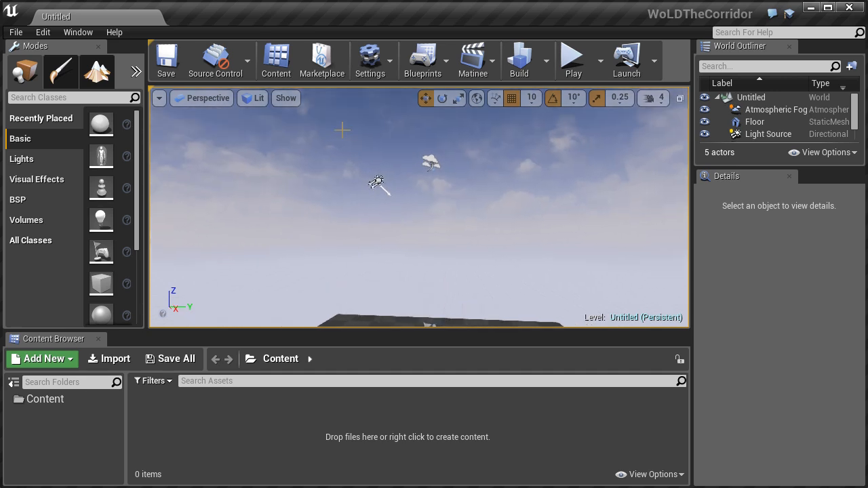
{"action": "left_click", "coordinate": [427, 160]}
{"action": "left_click", "coordinate": [379, 181]}
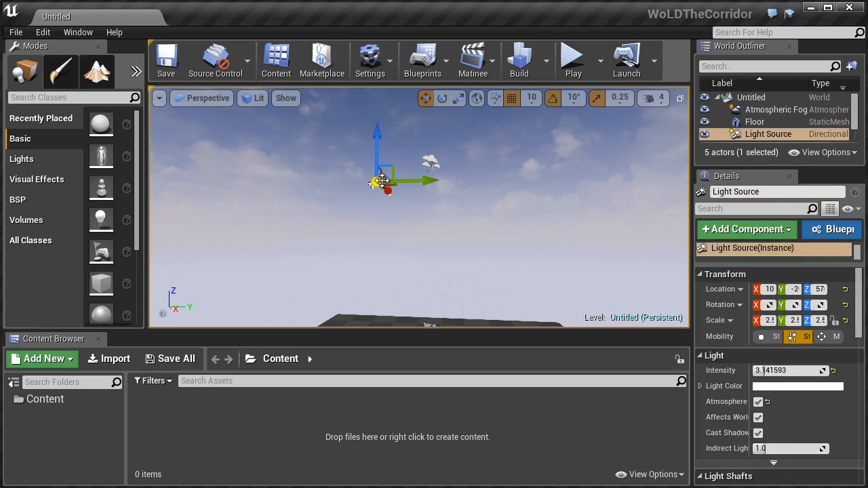
{"action": "mouse_move", "coordinate": [431, 190]}
{"action": "right_mouse_down"}
{"action": "mouse_move", "coordinate": [430, 197]}
{"action": "mouse_move", "coordinate": [424, 189]}
{"action": "right_mouse_up"}
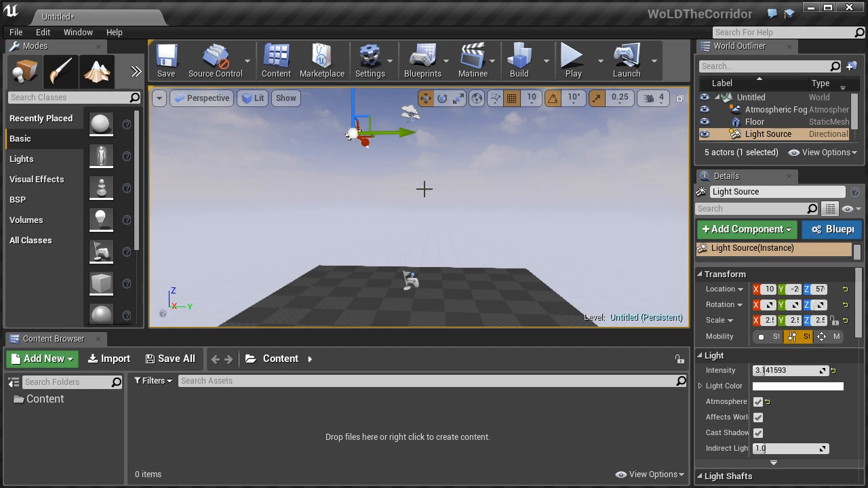
- Save the level in the Maps folder as TheCorridor-01-BSP
{"action": "key", "text": "ctrl+s"}
{"action": "left_click", "coordinate": [195, 469]}
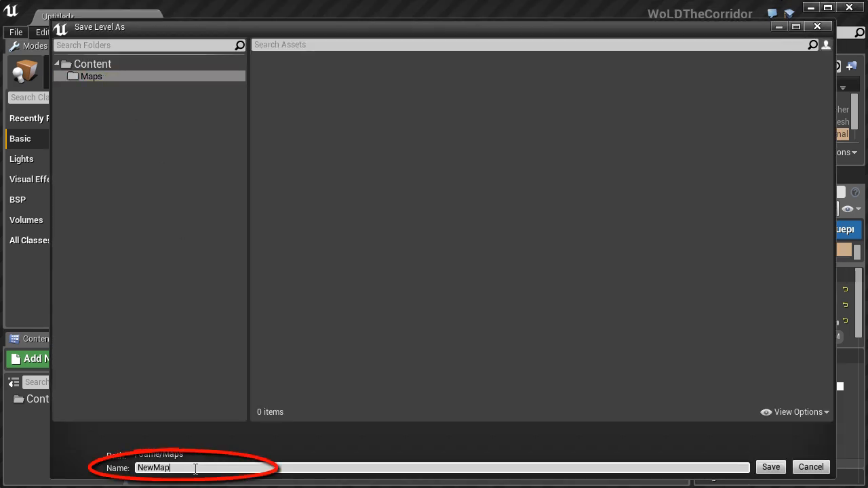
{"action": "type", "text": "TheCorridor-01-BSP"}
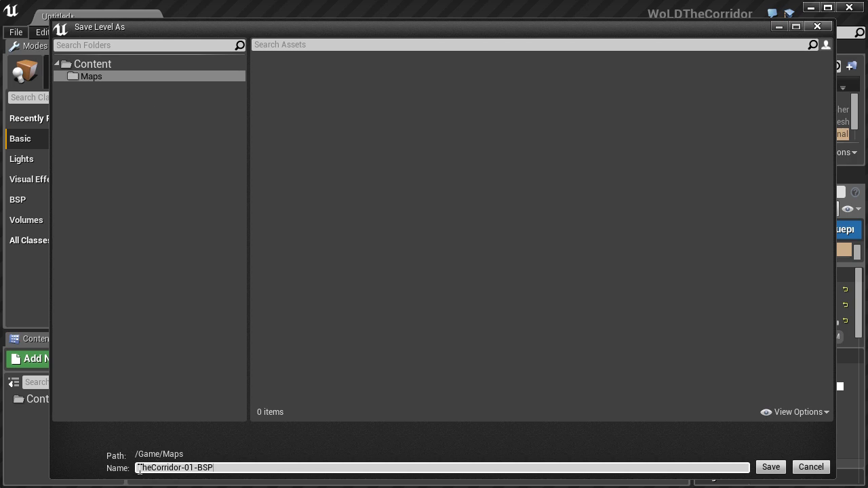
{"action": "left_click_drag", "start_coordinate": [138, 468], "coordinate": [185, 468]}
{"action": "left_click", "coordinate": [187, 468]}
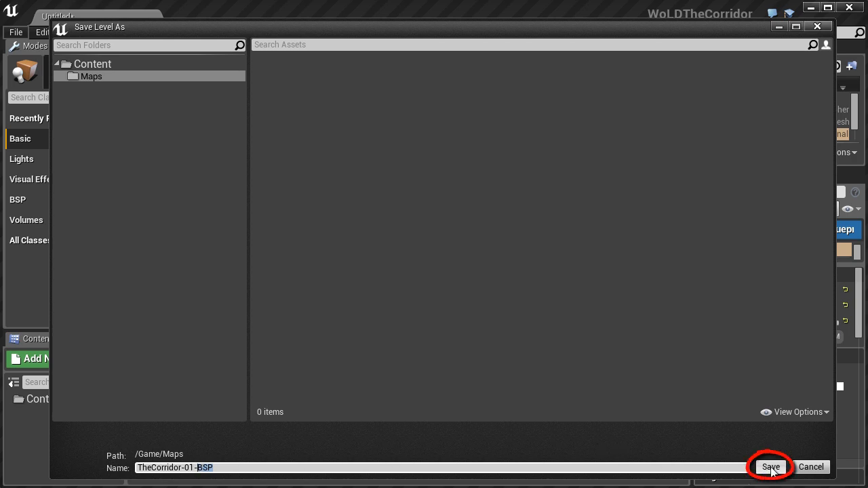
{"action": "left_click", "coordinate": [771, 468]}
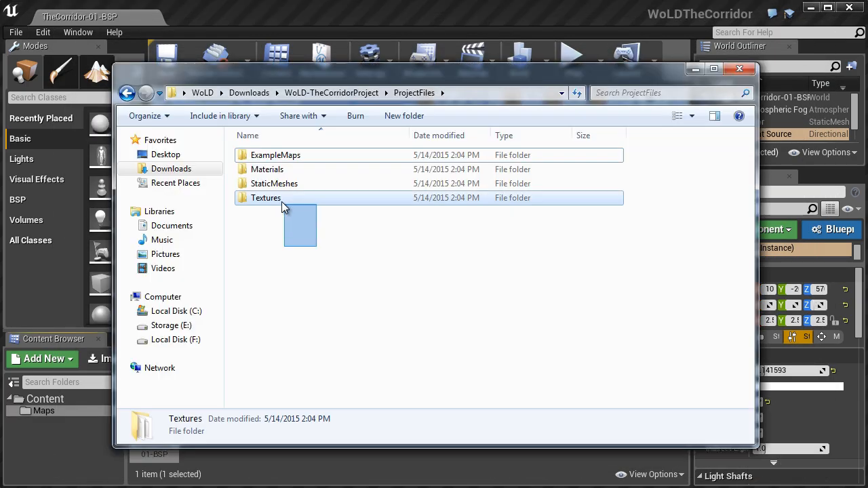
- Copy the ExampleMaps, Materials, StaticMeshes and Textures folders from ProjectFiles into the WoLDTheCorridor Content folder, and return to Unreal Editor
{"action": "left_click_drag", "start_coordinate": [282, 202], "coordinate": [257, 155]}
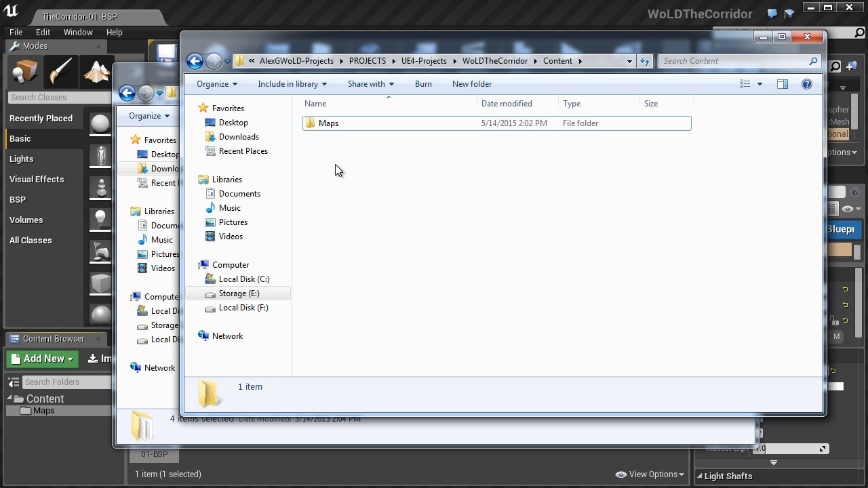
{"action": "right_click", "coordinate": [335, 165]}
{"action": "left_click", "coordinate": [390, 258]}
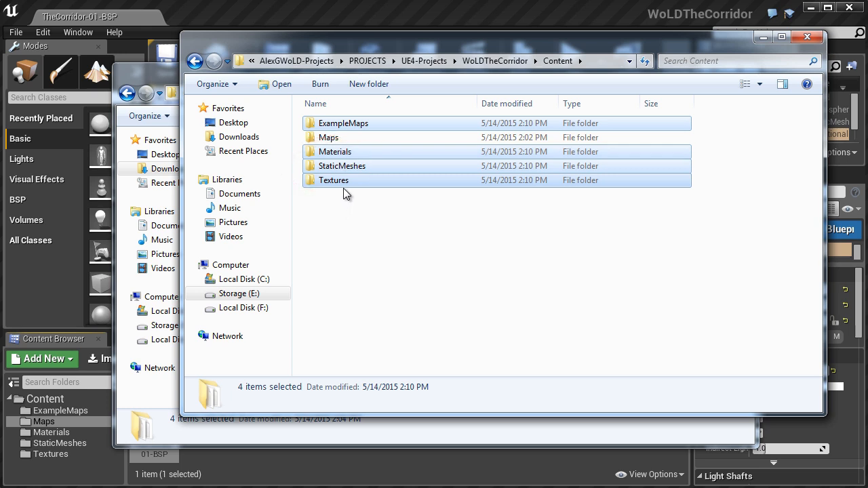
{"action": "left_click", "coordinate": [558, 62]}
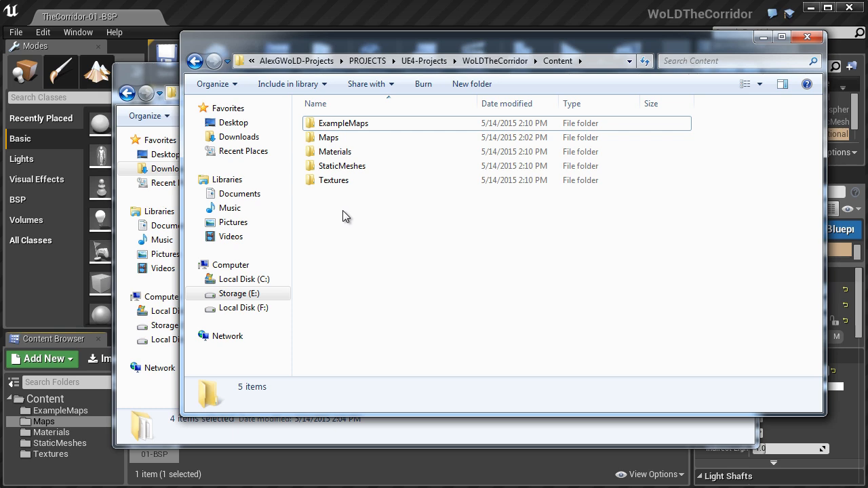
{"action": "left_click", "coordinate": [207, 15]}
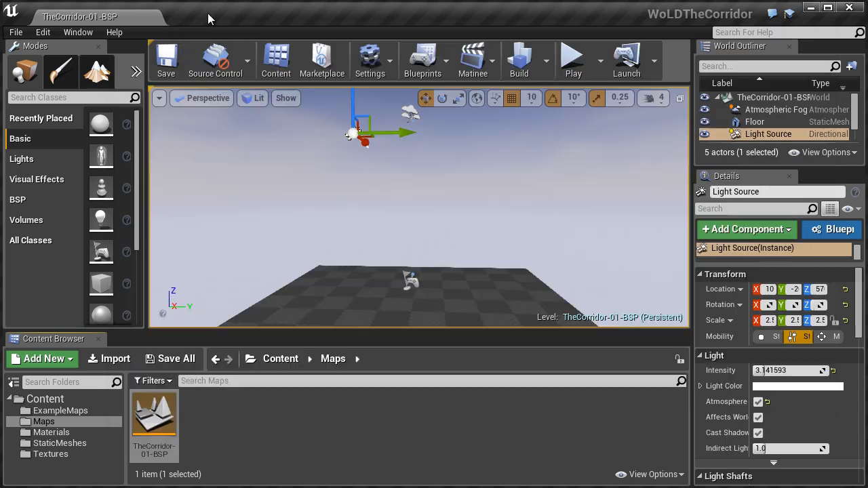
- Browse the copied ExampleMaps, Materials, StaticMeshes and Textures folders to check their contents in the project
{"action": "left_click", "coordinate": [53, 412]}
{"action": "left_click", "coordinate": [59, 401]}
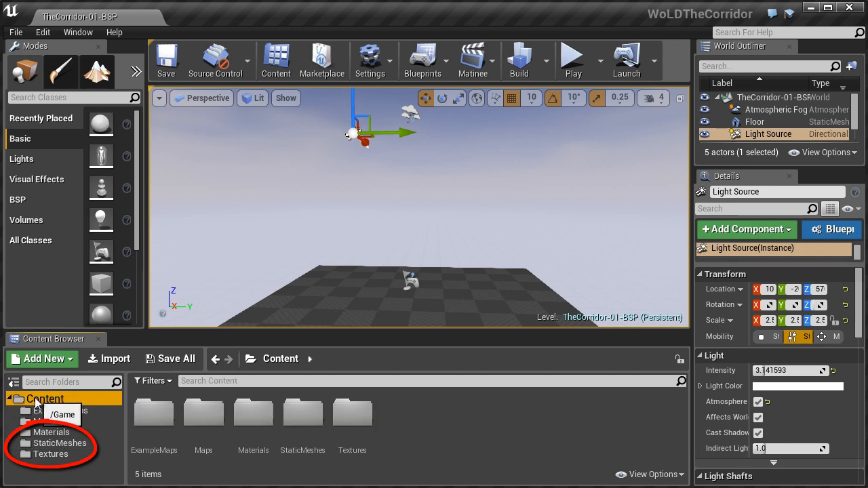
{"action": "left_click", "coordinate": [52, 432]}
{"action": "left_click", "coordinate": [59, 443]}
{"action": "left_click", "coordinate": [50, 454]}
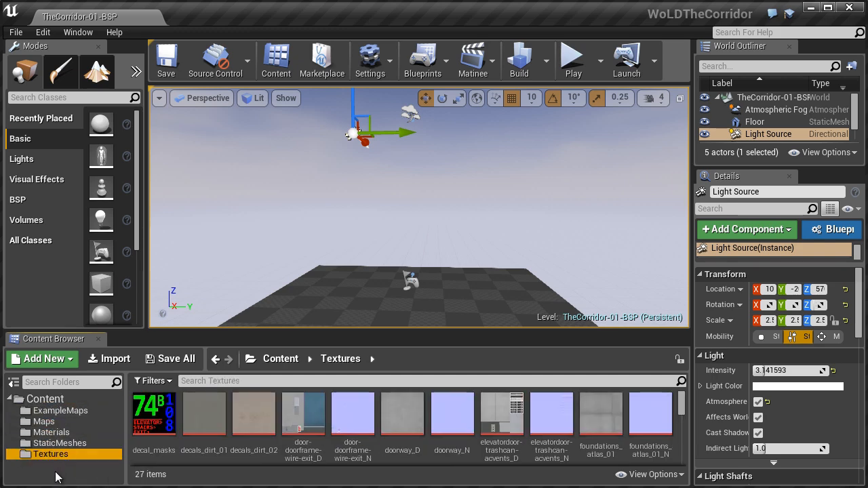
{"action": "left_click", "coordinate": [64, 445]}
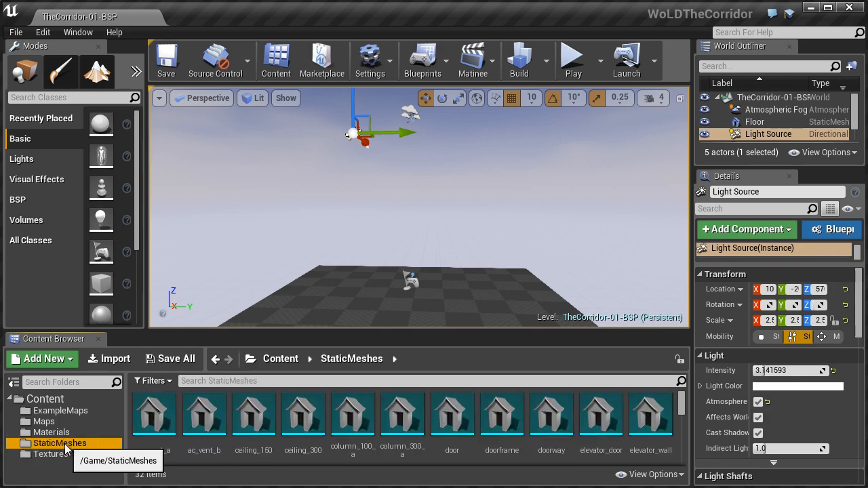
{"action": "left_click", "coordinate": [62, 433]}
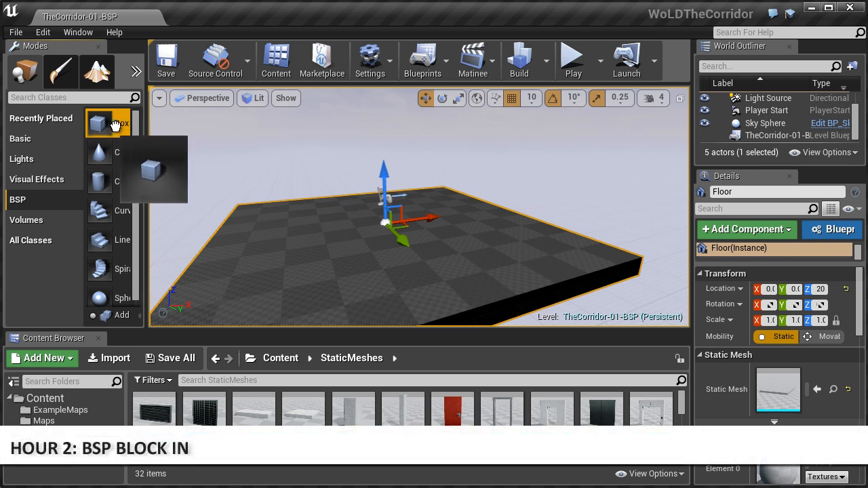
- Place a BSP box brush on the floor, size it to 60 × 60 × 180, and add the TutorialTPP skeletal mesh beside it
{"action": "mouse_move", "coordinate": [115, 126]}
{"action": "left_mouse_down"}
{"action": "mouse_move", "coordinate": [272, 194]}
{"action": "mouse_move", "coordinate": [351, 242]}
{"action": "mouse_move", "coordinate": [344, 249]}
{"action": "left_mouse_up"}
{"action": "left_click", "coordinate": [787, 340]}
{"action": "type", "text": "60"}
{"action": "key", "text": "Tab"}
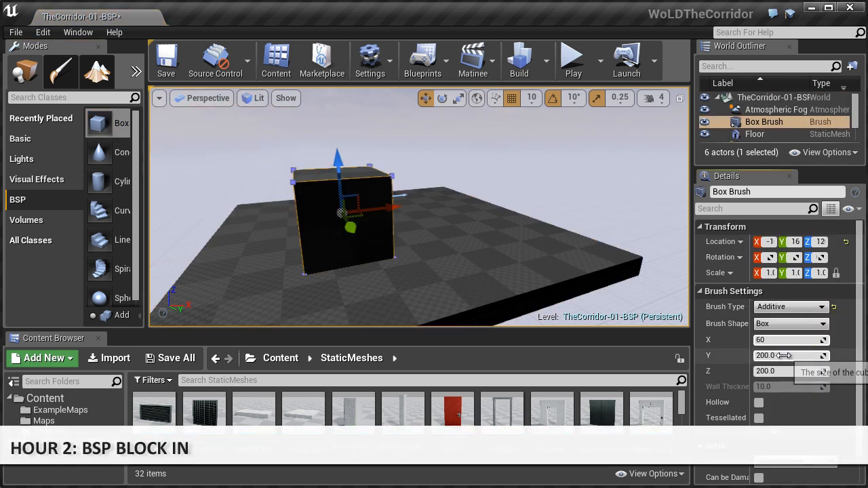
{"action": "type", "text": "60"}
{"action": "key", "text": "Return"}
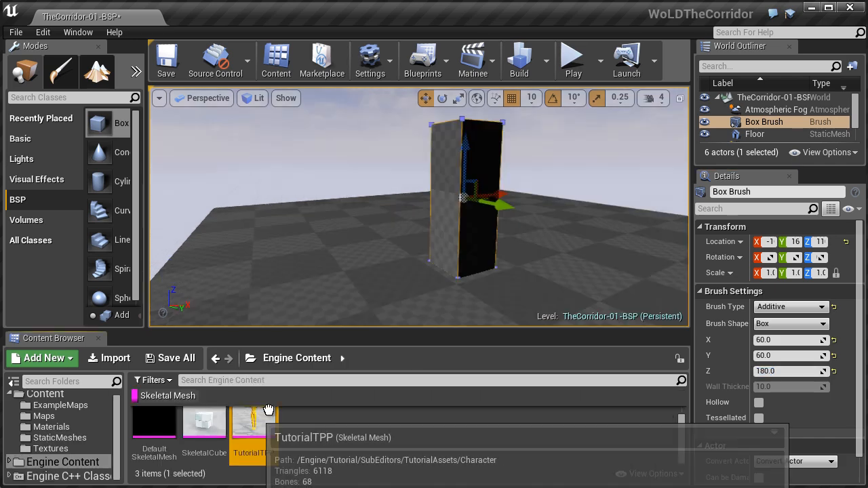
{"action": "left_click_drag", "start_coordinate": [254, 424], "coordinate": [395, 274]}
- Set the grid snap to 50 and extend the flat floor brush by moving its side face outward along X
{"action": "mouse_move", "coordinate": [429, 228]}
{"action": "left_mouse_down", "text": "alt"}
{"action": "mouse_move", "coordinate": [411, 229]}
{"action": "mouse_move", "coordinate": [444, 215]}
{"action": "mouse_move", "coordinate": [431, 225]}
{"action": "left_mouse_up", "text": "alt"}
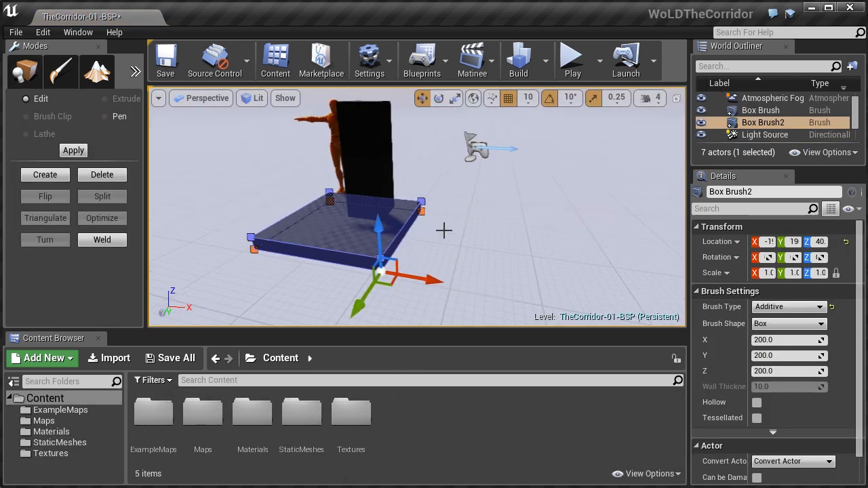
{"action": "left_click_drag", "start_coordinate": [443, 229], "coordinate": [436, 236], "text": "alt"}
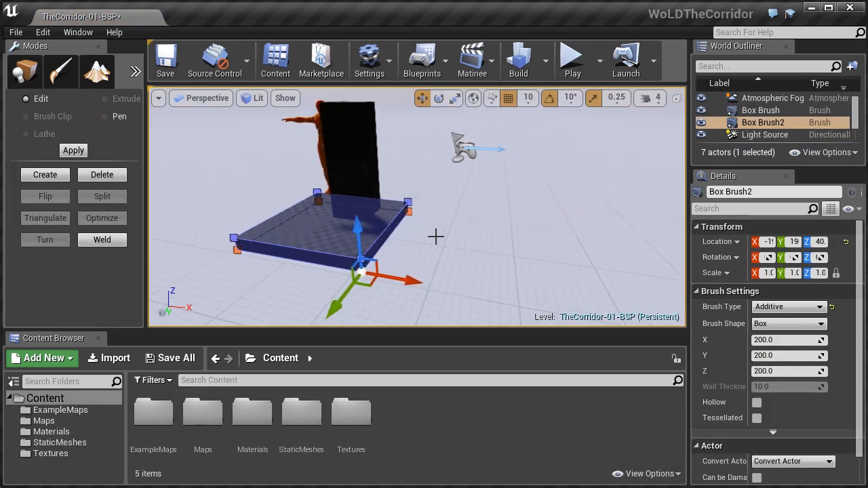
{"action": "left_click", "coordinate": [382, 233]}
{"action": "key", "text": "bracketright"}
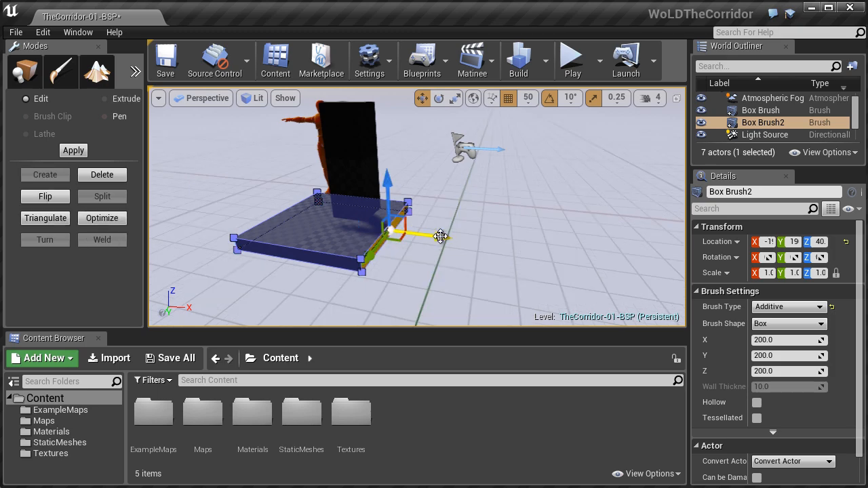
{"action": "mouse_move", "coordinate": [502, 244]}
{"action": "left_mouse_down", "text": "alt"}
{"action": "mouse_move", "coordinate": [519, 240]}
{"action": "mouse_move", "coordinate": [513, 259]}
{"action": "left_mouse_up", "text": "alt"}
{"action": "left_click_drag", "start_coordinate": [503, 228], "coordinate": [471, 234]}
{"action": "mouse_move", "coordinate": [471, 234]}
{"action": "left_mouse_down"}
{"action": "mouse_move", "coordinate": [364, 252]}
{"action": "mouse_move", "coordinate": [390, 261]}
{"action": "mouse_move", "coordinate": [346, 273]}
{"action": "left_mouse_up"}
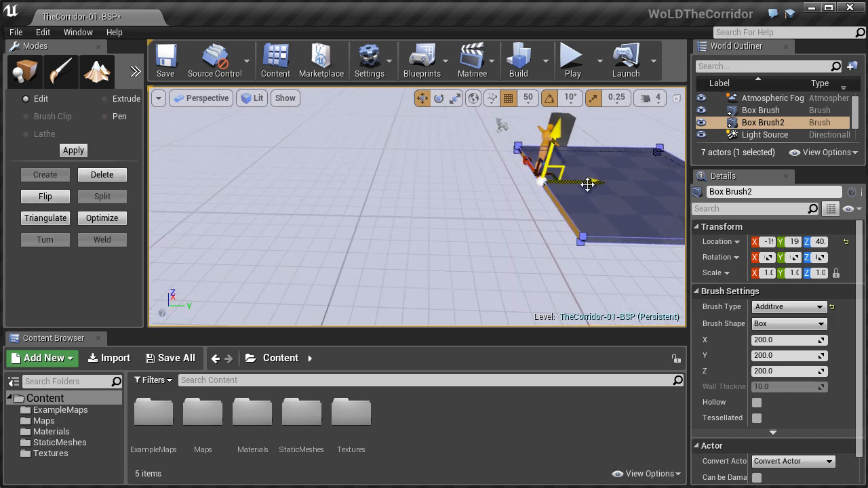
- Lengthen the floor brush into a long corridor slab by moving its end face outward along negative Y
{"action": "left_click_drag", "start_coordinate": [585, 184], "coordinate": [254, 181]}
{"action": "right_click_drag", "start_coordinate": [411, 181], "coordinate": [484, 228]}
{"action": "key", "text": "d"}
{"action": "key", "text": "e"}
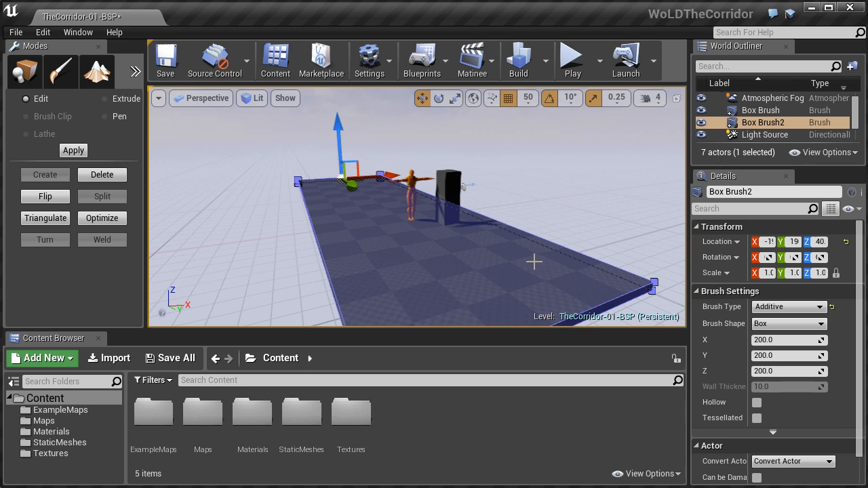
{"action": "right_click_drag", "start_coordinate": [534, 262], "coordinate": [388, 251]}
{"action": "key", "text": "s"}
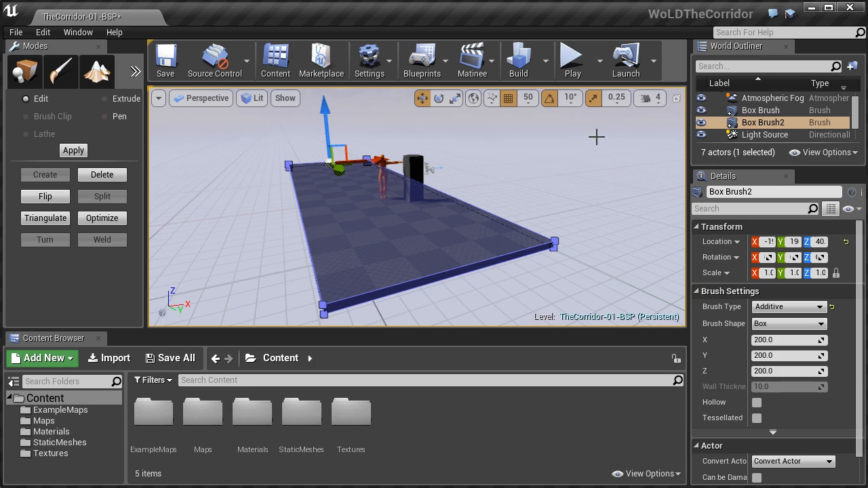
- In the wireframe Front view, duplicate the floor slab brush straight up onto its top, at Z 60
{"action": "left_click", "coordinate": [676, 98]}
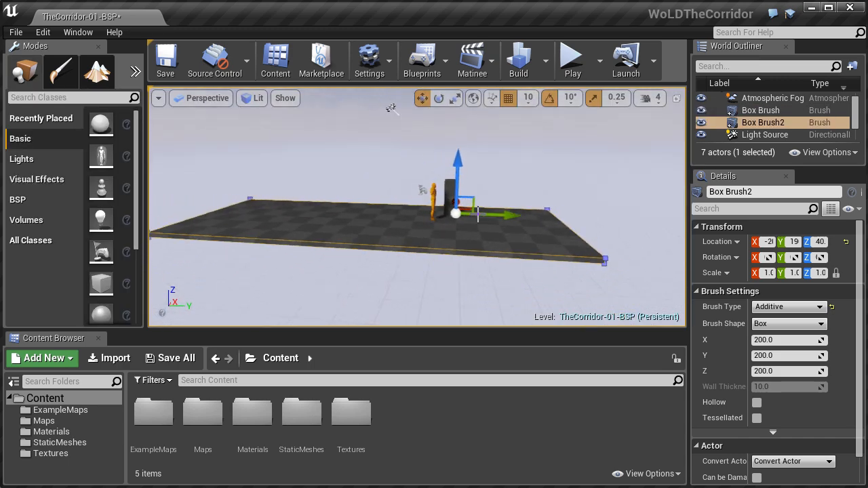
{"action": "key", "text": "d"}
{"action": "right_click_drag", "start_coordinate": [478, 215], "coordinate": [391, 220]}
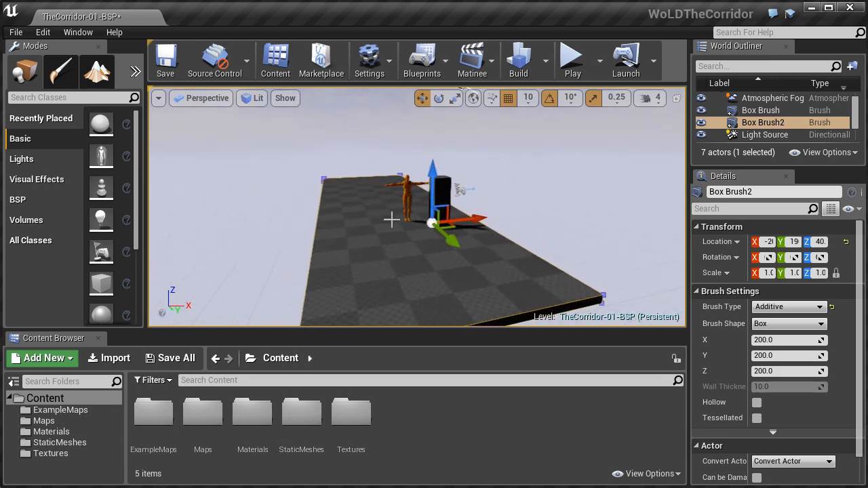
{"action": "mouse_move", "coordinate": [507, 195]}
{"action": "right_mouse_down"}
{"action": "mouse_move", "coordinate": [515, 190]}
{"action": "mouse_move", "coordinate": [513, 199]}
{"action": "right_mouse_up"}
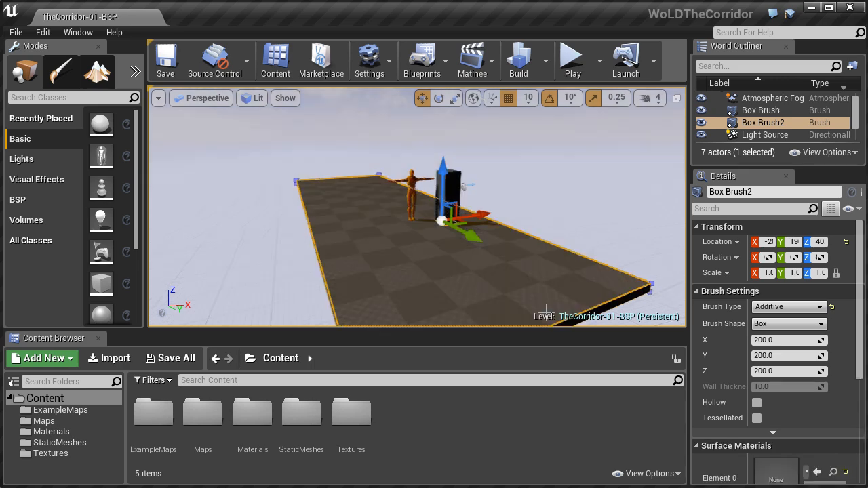
{"action": "left_click", "coordinate": [677, 97]}
{"action": "left_click", "coordinate": [677, 98]}
{"action": "key", "text": "f"}
{"action": "scroll", "coordinate": [492, 175], "scroll_direction": "up", "scroll_amount": 5}
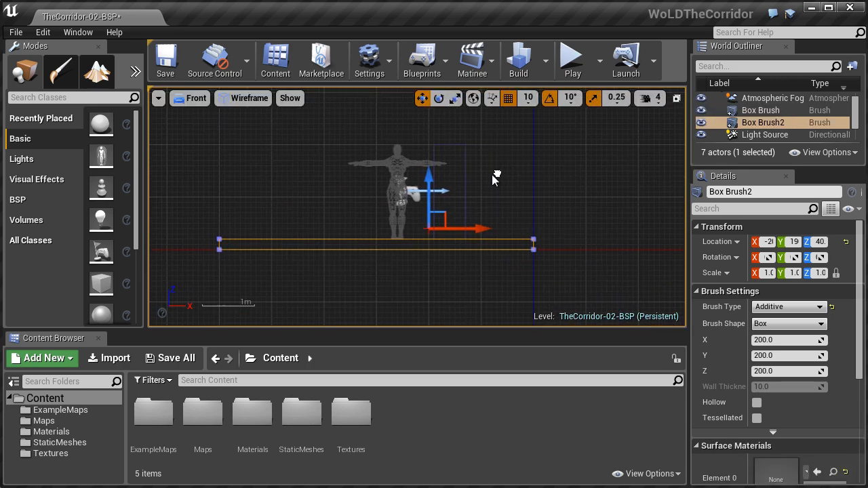
{"action": "left_click_drag", "start_coordinate": [392, 197], "coordinate": [395, 184], "text": "alt"}
- In geometry editing, narrow the duplicated slab to about 20 units by moving its negative-X vertices toward the opposite edge
{"action": "right_click_drag", "start_coordinate": [339, 252], "coordinate": [419, 228]}
{"action": "scroll", "coordinate": [419, 229], "scroll_direction": "down", "scroll_amount": 3}
{"action": "key", "text": "shift+5"}
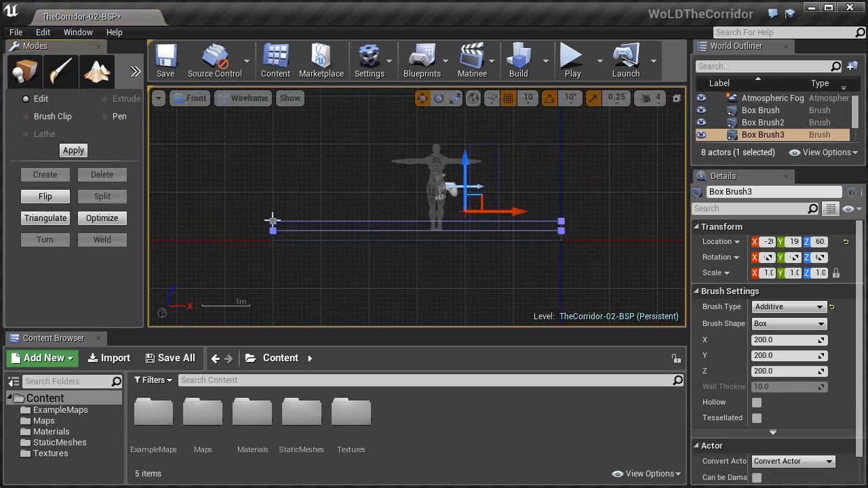
{"action": "left_click", "coordinate": [272, 222]}
{"action": "left_click", "coordinate": [273, 231], "text": "ctrl"}
{"action": "left_click_drag", "start_coordinate": [323, 232], "coordinate": [602, 235]}
{"action": "scroll", "coordinate": [603, 235], "scroll_direction": "up", "scroll_amount": 4}
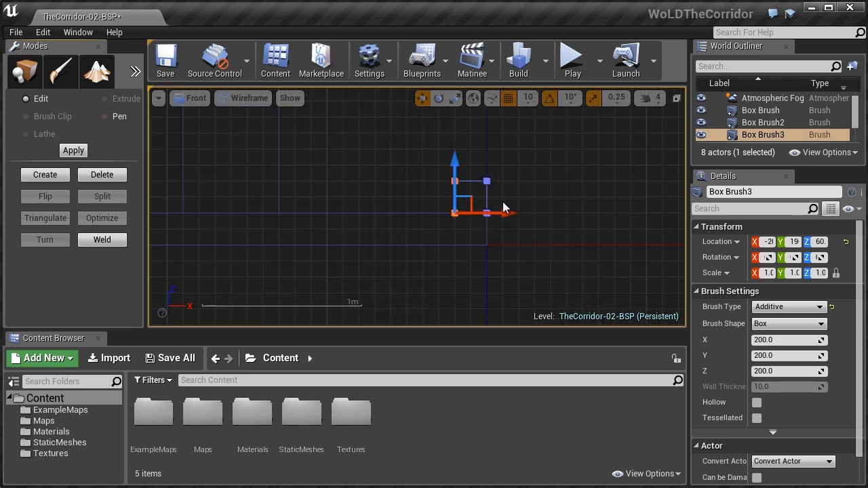
- Move the narrowed brush down and across so it sits against the floor slab's positive-X edge
{"action": "key", "text": "shift+1"}
{"action": "left_click_drag", "start_coordinate": [199, 117], "coordinate": [199, 149]}
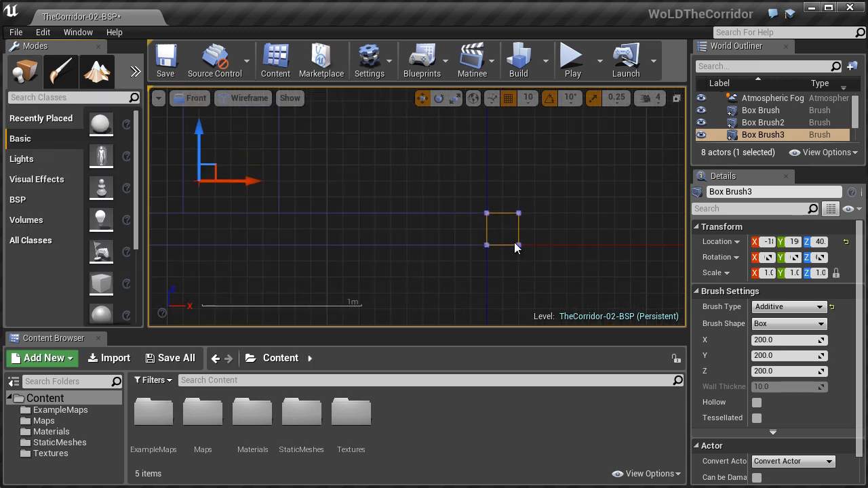
{"action": "left_click", "coordinate": [519, 245]}
{"action": "mouse_move", "coordinate": [534, 251]}
{"action": "right_mouse_down"}
{"action": "mouse_move", "coordinate": [408, 205]}
{"action": "mouse_move", "coordinate": [382, 249]}
{"action": "right_mouse_up"}
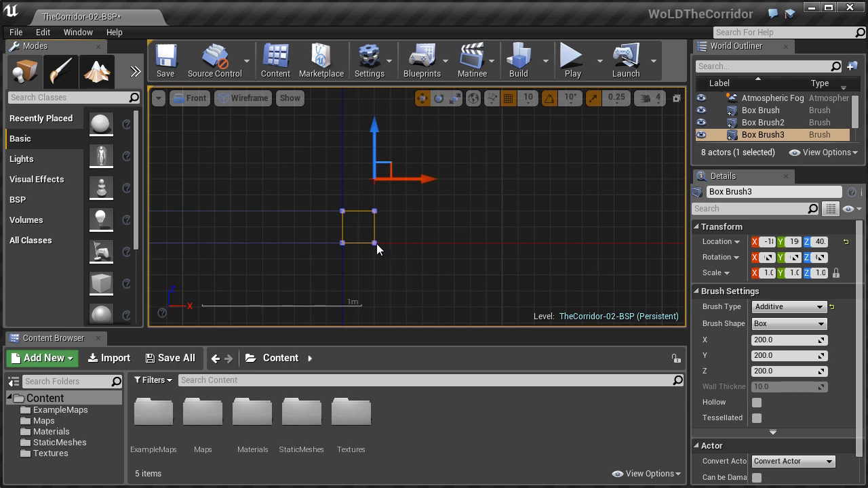
{"action": "right_click", "coordinate": [375, 248]}
{"action": "mouse_move", "coordinate": [395, 473]}
{"action": "left_click", "coordinate": [568, 473]}
- In geometry editing, raise the narrow brush's two top vertices along Z to roughly the mannequin's head height
{"action": "key", "text": "shift+5"}
{"action": "left_click", "coordinate": [343, 211]}
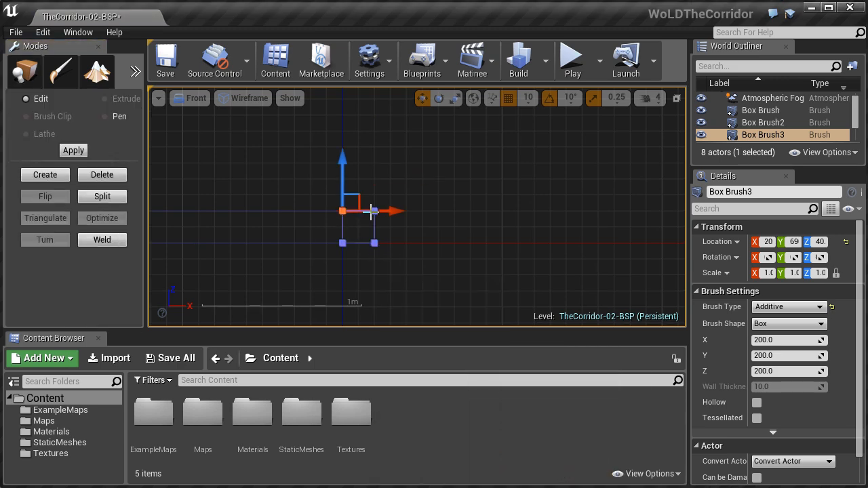
{"action": "left_click", "coordinate": [373, 210], "text": "ctrl"}
{"action": "scroll", "coordinate": [459, 190], "scroll_direction": "down", "scroll_amount": 6}
{"action": "right_click_drag", "start_coordinate": [459, 190], "coordinate": [456, 315]}
{"action": "left_click_drag", "start_coordinate": [456, 314], "coordinate": [456, 182], "text": "ctrl"}
{"action": "right_click_drag", "start_coordinate": [456, 182], "coordinate": [441, 117]}
{"action": "key", "text": "F11"}
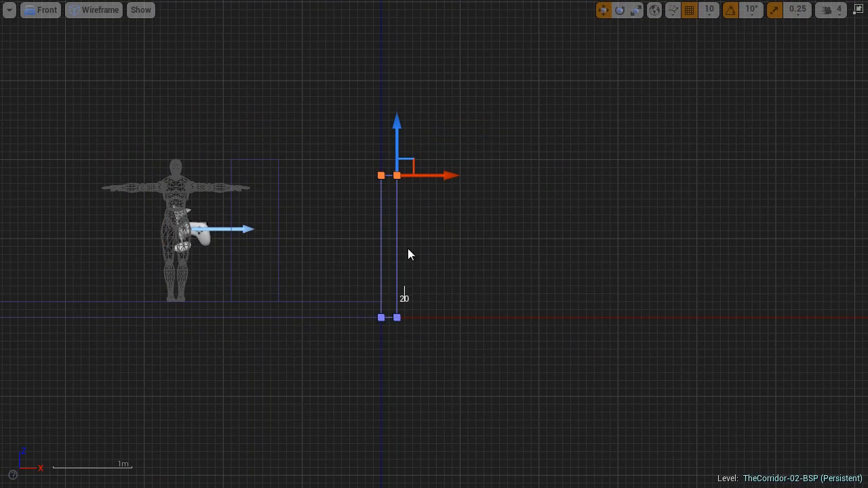
- Measure up from the floor in the Front view and set the wall's top vertices at 300 units above the floor
{"action": "middle_click_drag", "start_coordinate": [404, 58], "coordinate": [404, 17]}
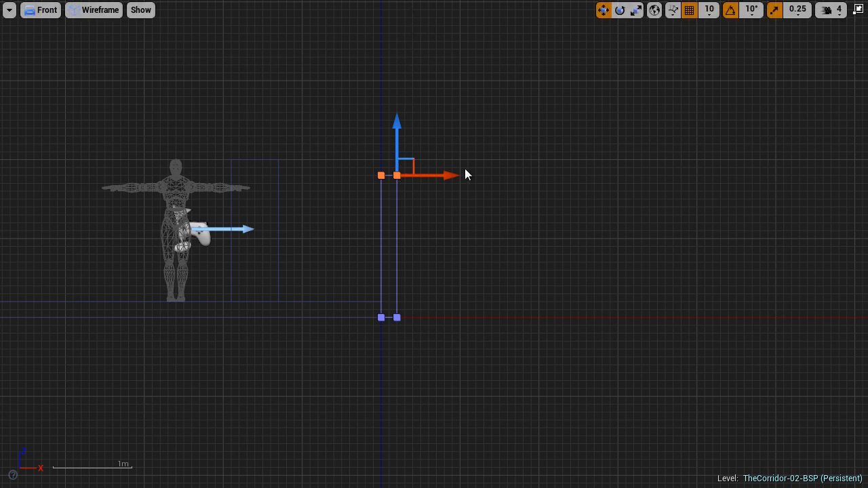
{"action": "right_click_drag", "start_coordinate": [465, 169], "coordinate": [465, 270]}
{"action": "left_click_drag", "start_coordinate": [401, 217], "coordinate": [402, 75]}
{"action": "middle_click_drag", "start_coordinate": [403, 401], "coordinate": [404, 192]}
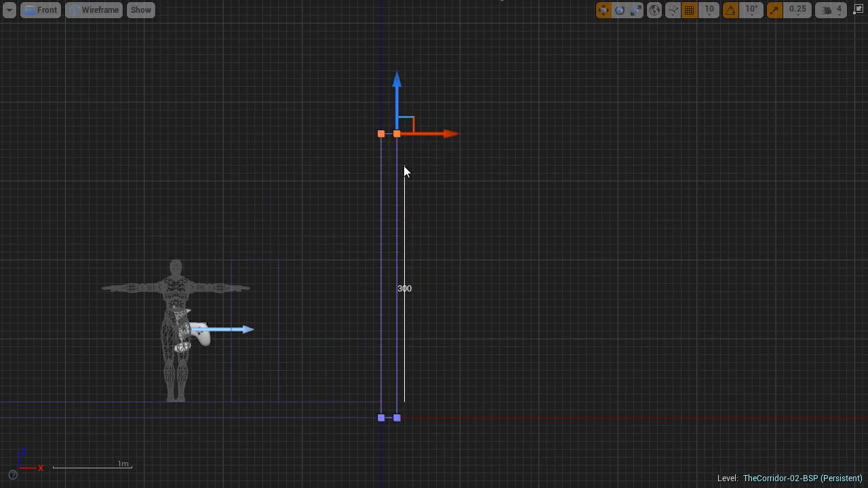
{"action": "left_click_drag", "start_coordinate": [398, 81], "coordinate": [398, 112]}
{"action": "right_click_drag", "start_coordinate": [572, 357], "coordinate": [574, 357]}
- In the perspective view, duplicate the wall brush across the floor to its negative-X edge
{"action": "key", "text": "shift+1"}
{"action": "key", "text": "F11"}
{"action": "key", "text": "alt+g"}
{"action": "mouse_move", "coordinate": [668, 242]}
{"action": "left_mouse_down", "text": "alt"}
{"action": "mouse_move", "coordinate": [386, 252]}
{"action": "mouse_move", "coordinate": [447, 249]}
{"action": "left_mouse_up", "text": "alt"}
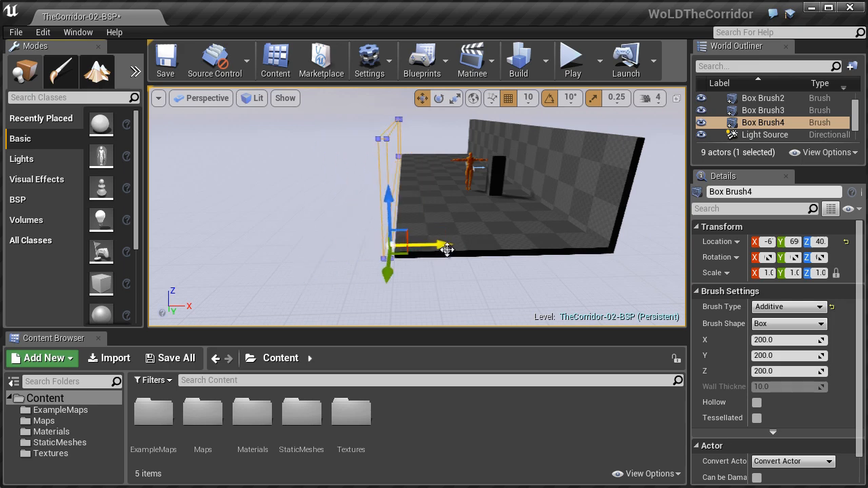
{"action": "left_click", "coordinate": [464, 262]}
{"action": "mouse_move", "coordinate": [464, 262]}
{"action": "right_mouse_down"}
{"action": "mouse_move", "coordinate": [461, 188]}
{"action": "mouse_move", "coordinate": [500, 196]}
{"action": "mouse_move", "coordinate": [413, 237]}
{"action": "right_mouse_up"}
- Duplicate the floor slab upward along Z and lower it onto the walls as the ceiling
{"action": "left_click", "coordinate": [413, 236]}
{"action": "left_click_drag", "start_coordinate": [419, 164], "coordinate": [418, 87], "text": "alt"}
{"action": "right_click_drag", "start_coordinate": [444, 153], "coordinate": [448, 127]}
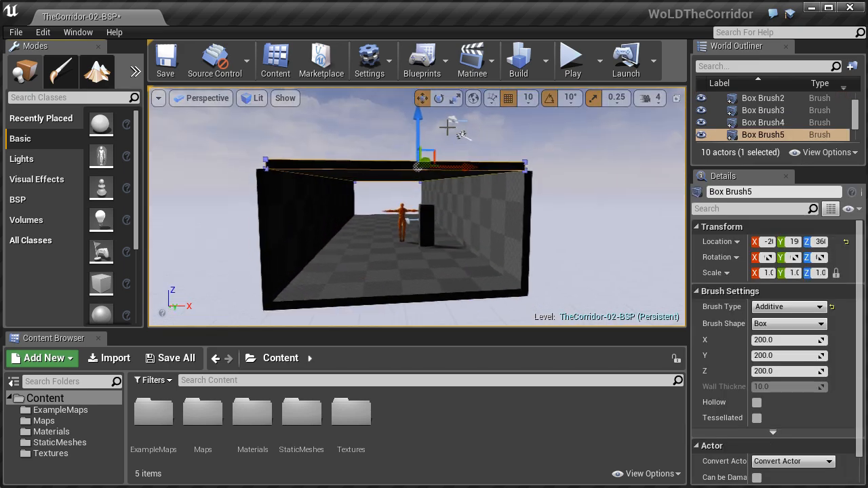
{"action": "left_click_drag", "start_coordinate": [418, 125], "coordinate": [418, 135]}
{"action": "left_click", "coordinate": [564, 178]}
{"action": "mouse_move", "coordinate": [563, 178]}
{"action": "right_mouse_down"}
{"action": "mouse_move", "coordinate": [580, 222]}
{"action": "mouse_move", "coordinate": [430, 208]}
{"action": "mouse_move", "coordinate": [508, 213]}
{"action": "mouse_move", "coordinate": [486, 252]}
{"action": "mouse_move", "coordinate": [546, 255]}
{"action": "right_mouse_up"}
- Place a BSP box brush near the negative-X wall and set its brush type to Subtractive
{"action": "left_click", "coordinate": [497, 230]}
{"action": "left_click", "coordinate": [49, 200]}
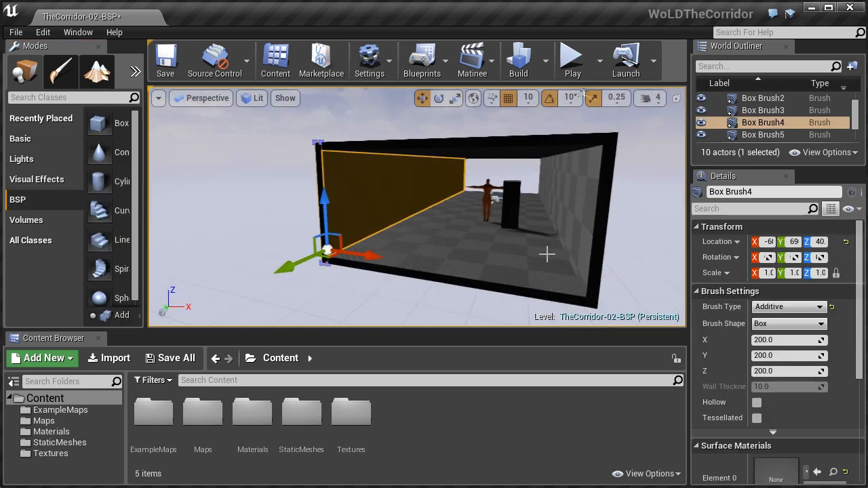
{"action": "key", "text": "Escape"}
{"action": "left_click_drag", "start_coordinate": [98, 123], "coordinate": [353, 191]}
{"action": "left_click", "coordinate": [790, 306]}
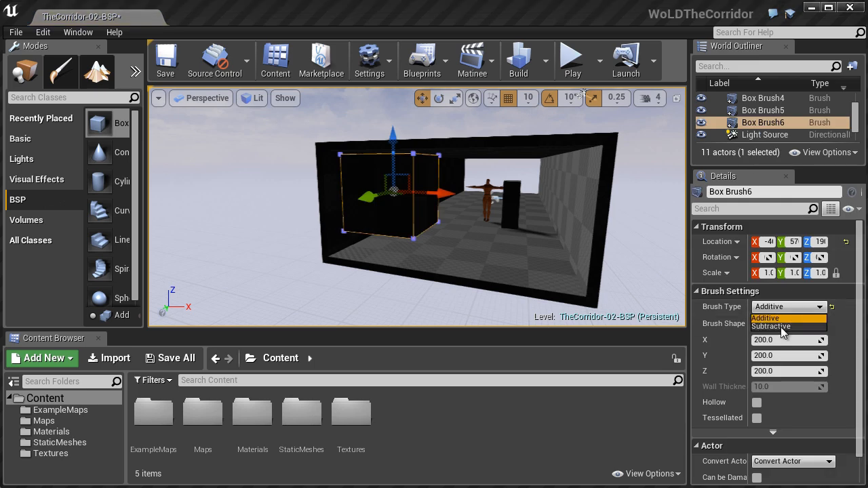
{"action": "left_click", "coordinate": [782, 328]}
- Set the subtractive box's X size to 20 and its Y size to 100
{"action": "left_click", "coordinate": [779, 340]}
{"action": "type", "text": "20"}
{"action": "key", "text": "Return"}
{"action": "right_click_drag", "start_coordinate": [300, 246], "coordinate": [223, 246]}
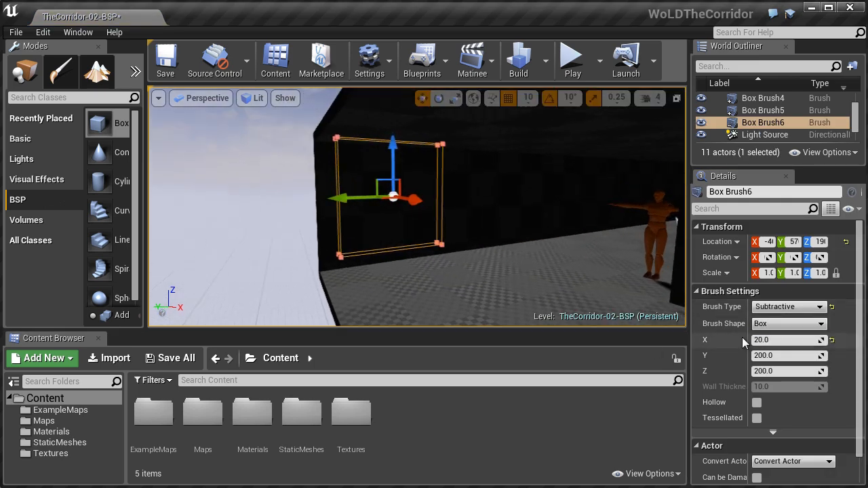
{"action": "left_click", "coordinate": [780, 355]}
{"action": "type", "text": "100"}
{"action": "key", "text": "Return"}
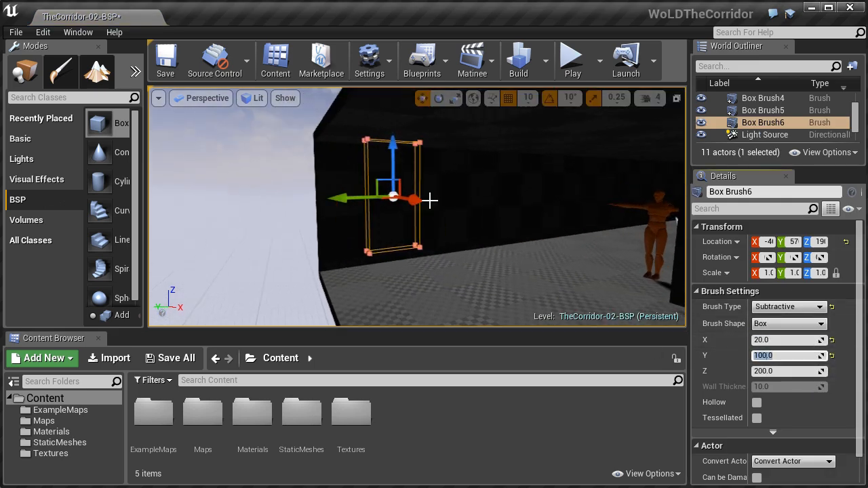
- Move the subtractive box along negative X into the wall so it cuts a window opening
{"action": "right_click_drag", "start_coordinate": [430, 201], "coordinate": [407, 227]}
{"action": "left_click_drag", "start_coordinate": [384, 213], "coordinate": [360, 213]}
{"action": "right_click_drag", "start_coordinate": [361, 213], "coordinate": [254, 215]}
{"action": "left_click_drag", "start_coordinate": [347, 201], "coordinate": [365, 203]}
{"action": "left_click_drag", "start_coordinate": [370, 202], "coordinate": [432, 204], "text": "alt"}
{"action": "key", "text": "Escape"}
{"action": "mouse_move", "coordinate": [475, 211]}
{"action": "right_mouse_down"}
{"action": "mouse_move", "coordinate": [526, 217]}
{"action": "mouse_move", "coordinate": [425, 197]}
{"action": "mouse_move", "coordinate": [397, 179]}
{"action": "right_mouse_up"}
{"action": "left_click", "coordinate": [424, 197]}
{"action": "key", "text": "ctrl+z"}
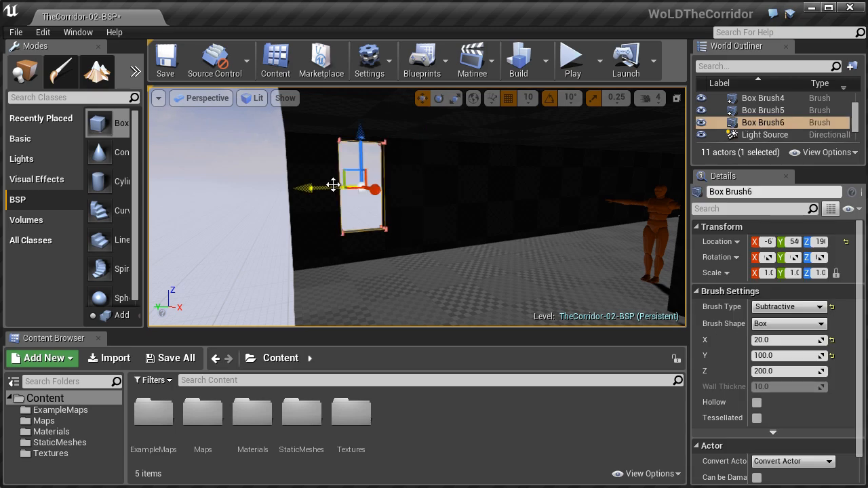
{"action": "key", "text": "shift+2"}
{"action": "key", "text": "shift+1"}
{"action": "key", "text": "alt+2"}
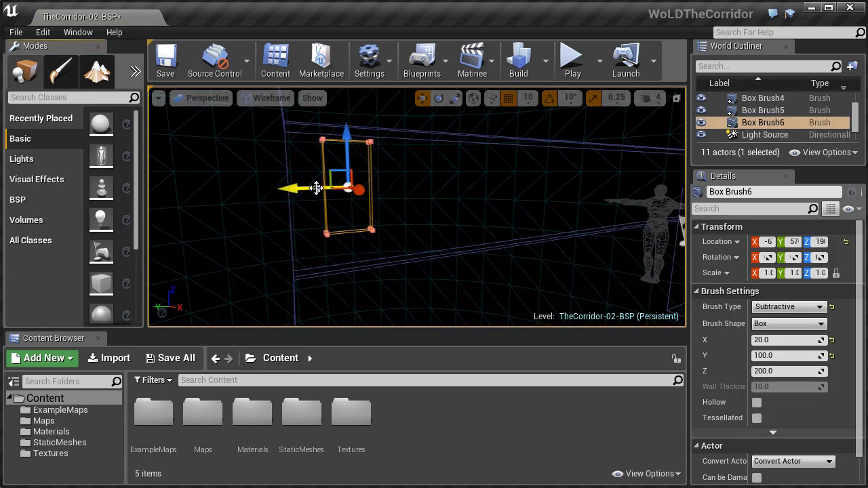
- In the Top view, select the windowed wall's far-end vertices and pull them back close to the window opening
{"action": "left_click", "coordinate": [418, 218]}
{"action": "key", "text": "alt+4"}
{"action": "right_click_drag", "start_coordinate": [407, 215], "coordinate": [392, 203]}
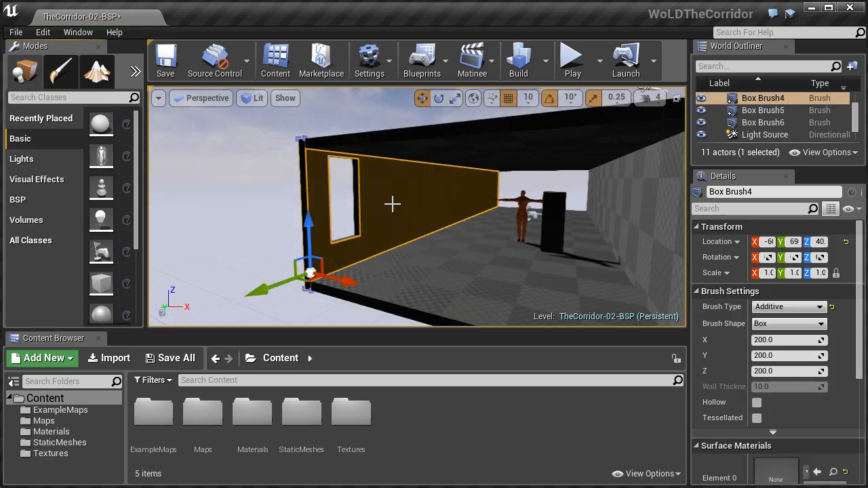
{"action": "key", "text": "F11"}
{"action": "key", "text": "f"}
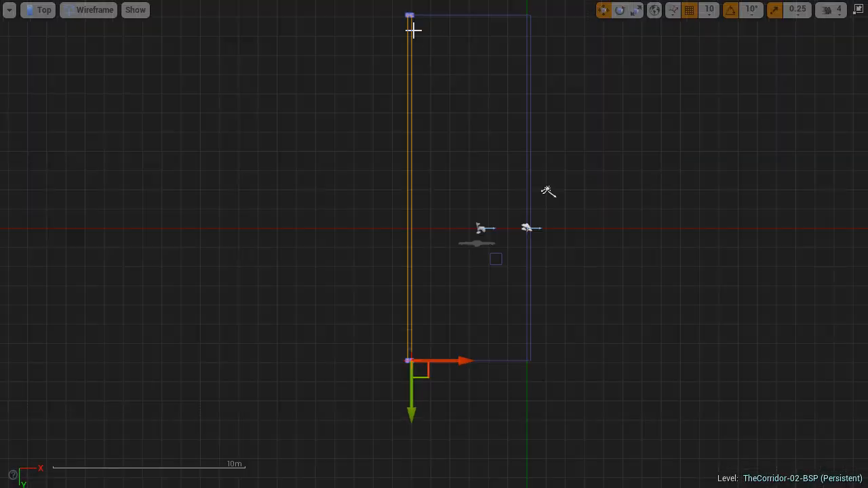
{"action": "key", "text": "shift+5"}
{"action": "left_click_drag", "start_coordinate": [421, 34], "coordinate": [450, 360]}
- Adjust the grid snap and shorten the windowed wall to a section about 3 m long
{"action": "scroll", "coordinate": [450, 361], "scroll_direction": "up", "scroll_amount": 5}
{"action": "key", "text": "bracketright"}
{"action": "key", "text": "bracketright"}
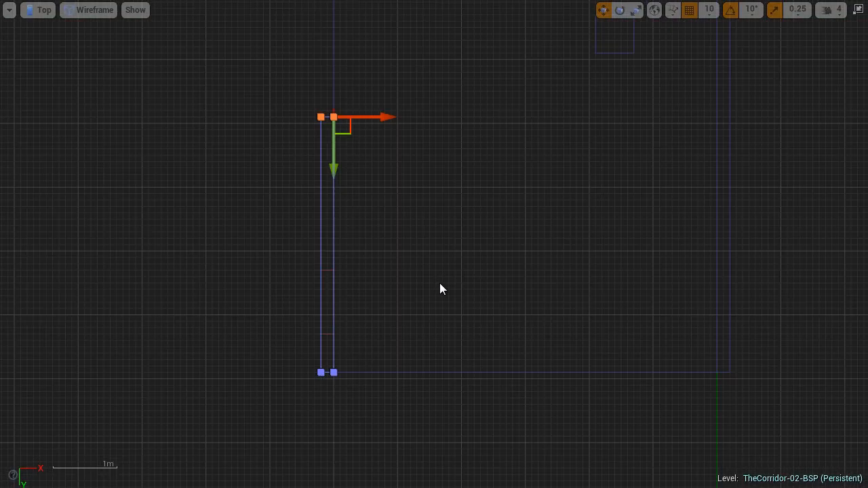
{"action": "scroll", "coordinate": [351, 250], "scroll_direction": "up", "scroll_amount": 1}
{"action": "key", "text": "bracketleft"}
{"action": "key", "text": "bracketleft"}
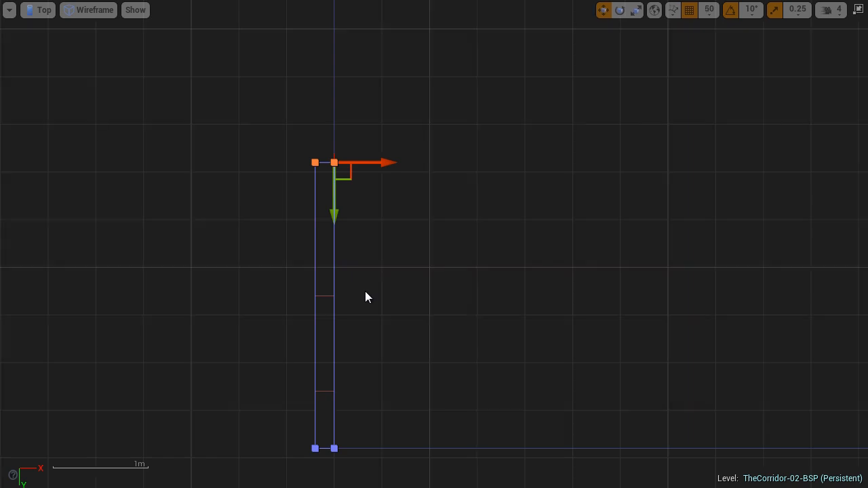
{"action": "right_click_drag", "start_coordinate": [416, 279], "coordinate": [458, 244]}
- Reposition the subtractive window box along Y within the shortened wall section, measuring its spacing in the Top view
{"action": "middle_click_drag", "start_coordinate": [364, 413], "coordinate": [367, 313]}
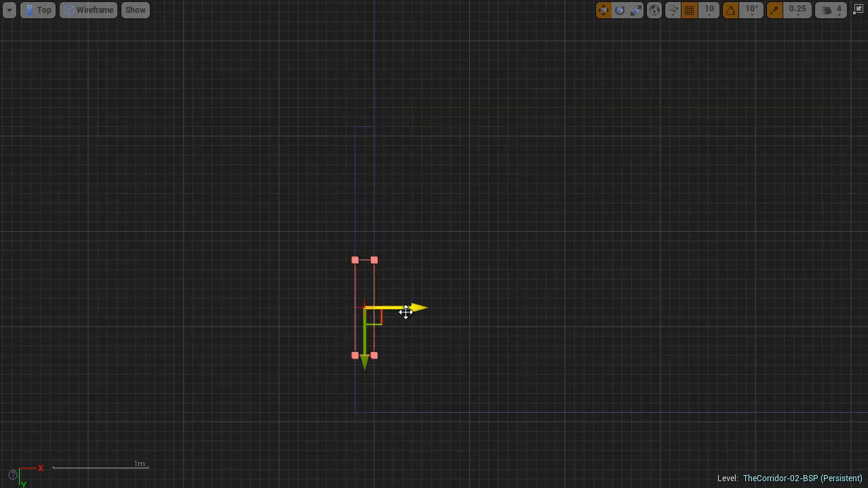
{"action": "key", "text": "F11"}
{"action": "left_click", "coordinate": [677, 99]}
{"action": "left_click", "coordinate": [406, 219]}
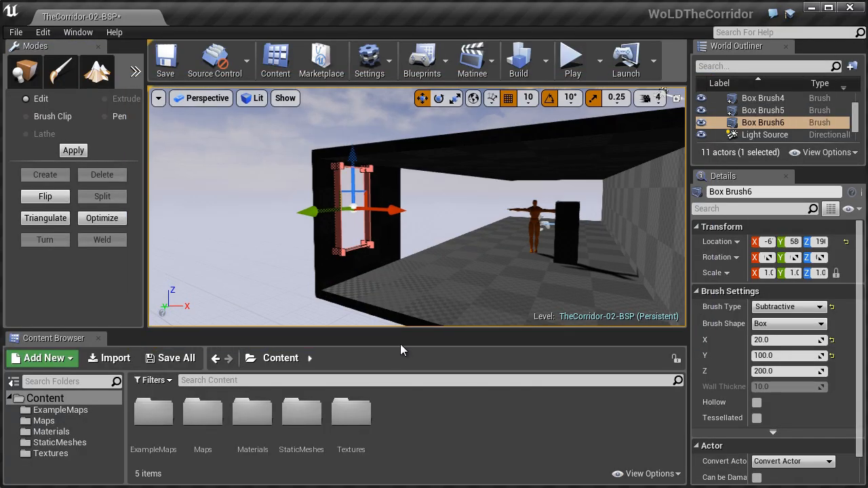
{"action": "left_click_drag", "start_coordinate": [403, 332], "coordinate": [403, 344]}
{"action": "key", "text": "f"}
{"action": "scroll", "coordinate": [324, 194], "scroll_direction": "down", "scroll_amount": 3}
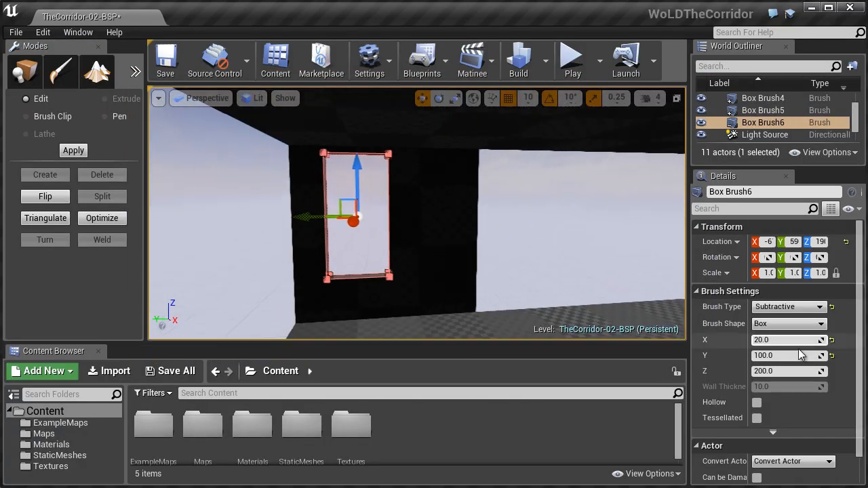
- Set the window box's Y size to 90 and duplicate it along the wall to cut a second window
{"action": "mouse_move", "coordinate": [597, 299]}
{"action": "left_mouse_down", "text": "alt"}
{"action": "mouse_move", "coordinate": [652, 295]}
{"action": "mouse_move", "coordinate": [614, 288]}
{"action": "left_mouse_up", "text": "alt"}
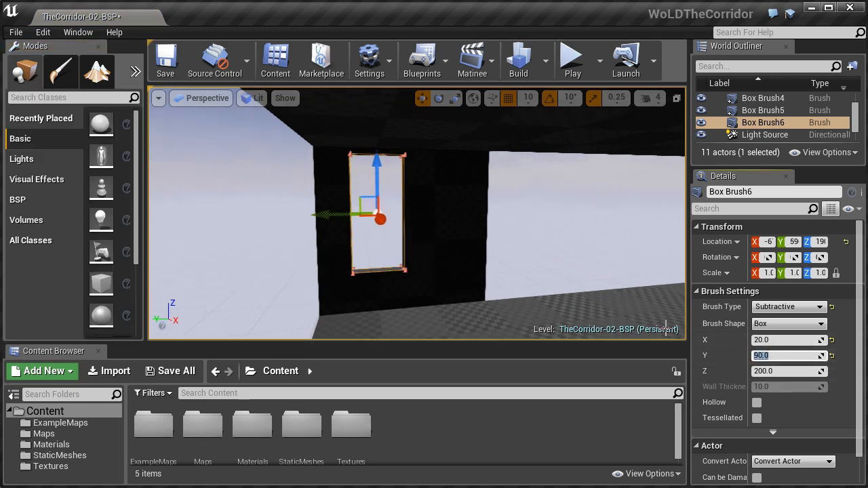
{"action": "left_click_drag", "start_coordinate": [329, 213], "coordinate": [397, 213], "text": "alt"}
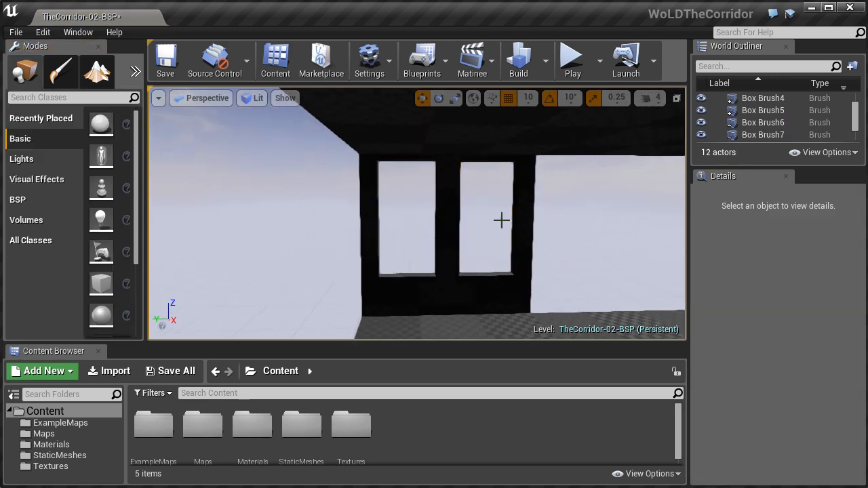
{"action": "left_click_drag", "start_coordinate": [502, 219], "coordinate": [465, 235]}
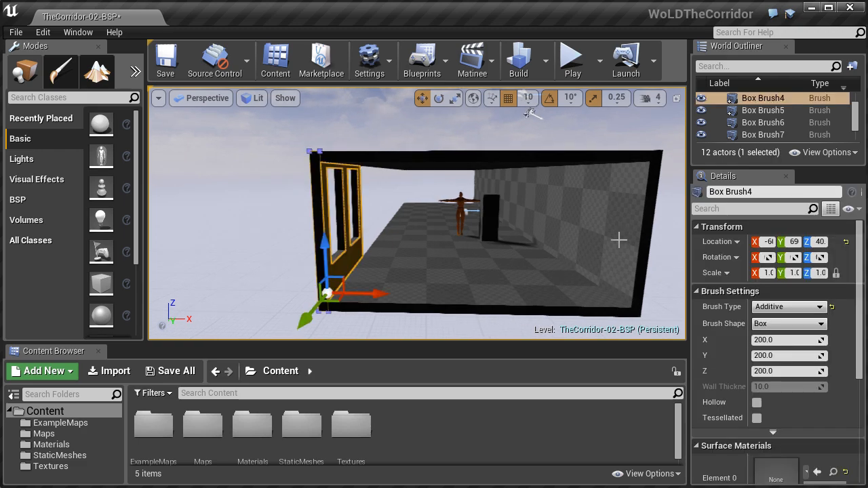
- Delete the full-length positive-X wall and replace it with a duplicate of the short negative-X wall section
{"action": "left_click", "coordinate": [619, 240]}
{"action": "key", "text": "Delete"}
{"action": "left_click", "coordinate": [347, 256]}
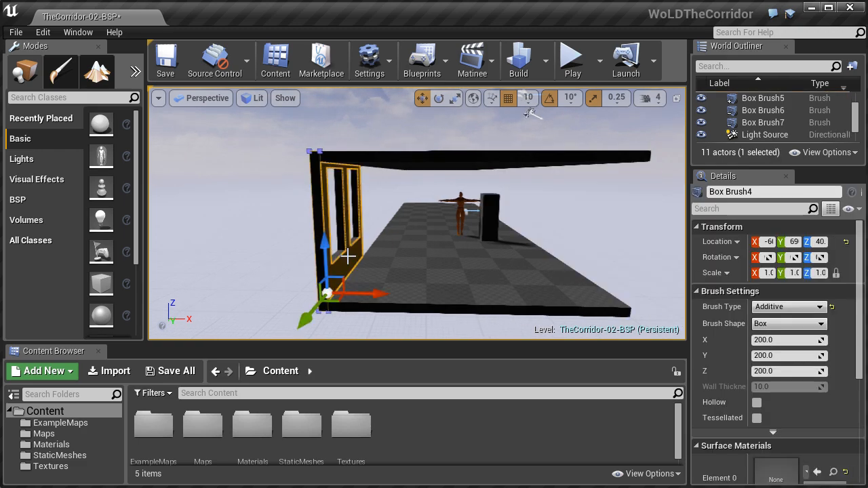
{"action": "left_click_drag", "start_coordinate": [617, 297], "coordinate": [628, 301]}
{"action": "mouse_move", "coordinate": [520, 258]}
{"action": "right_mouse_down"}
{"action": "mouse_move", "coordinate": [457, 255]}
{"action": "mouse_move", "coordinate": [517, 261]}
{"action": "right_mouse_up"}
{"action": "key", "text": "ctrl+z"}
{"action": "left_click_drag", "start_coordinate": [349, 283], "coordinate": [589, 273], "text": "alt"}
{"action": "right_click_drag", "start_coordinate": [589, 272], "coordinate": [565, 236]}
{"action": "left_click", "coordinate": [411, 158]}
{"action": "left_click", "coordinate": [594, 198]}
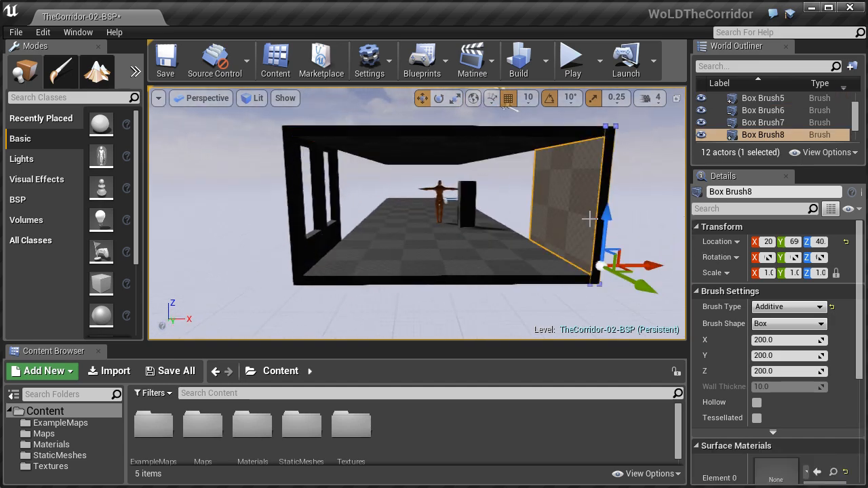
- In the Front view, raise the positive-X wall's top vertices about 100 units and lift the ceiling slab to match
{"action": "left_click", "coordinate": [676, 98]}
{"action": "left_click", "coordinate": [677, 98]}
{"action": "scroll", "coordinate": [635, 242], "scroll_direction": "down", "scroll_amount": 2}
{"action": "mouse_move", "coordinate": [635, 242]}
{"action": "right_mouse_down"}
{"action": "mouse_move", "coordinate": [485, 181]}
{"action": "mouse_move", "coordinate": [477, 264]}
{"action": "right_mouse_up"}
{"action": "scroll", "coordinate": [484, 203], "scroll_direction": "down", "scroll_amount": 2}
{"action": "scroll", "coordinate": [464, 172], "scroll_direction": "up", "scroll_amount": 5}
{"action": "key", "text": "bracketright"}
{"action": "key", "text": "bracketright"}
{"action": "left_click", "coordinate": [411, 261]}
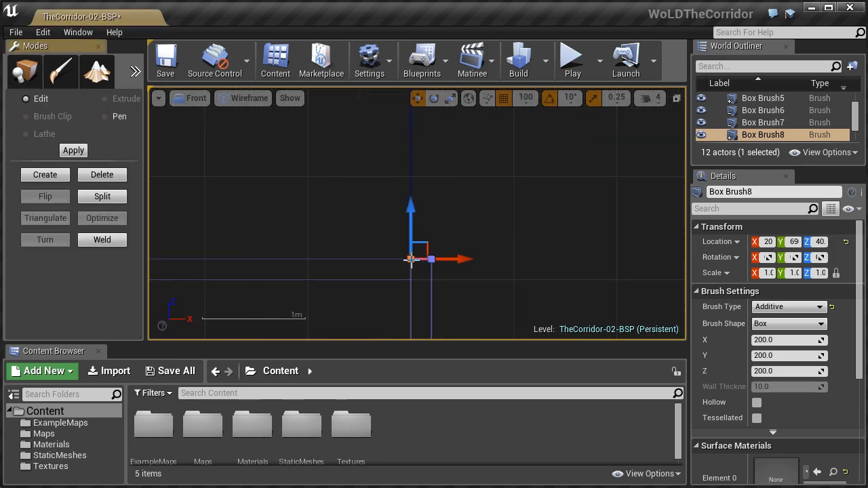
{"action": "scroll", "coordinate": [440, 176], "scroll_direction": "down", "scroll_amount": 3}
{"action": "key", "text": "bracketleft"}
{"action": "key", "text": "bracketleft"}
{"action": "key", "text": "F11"}
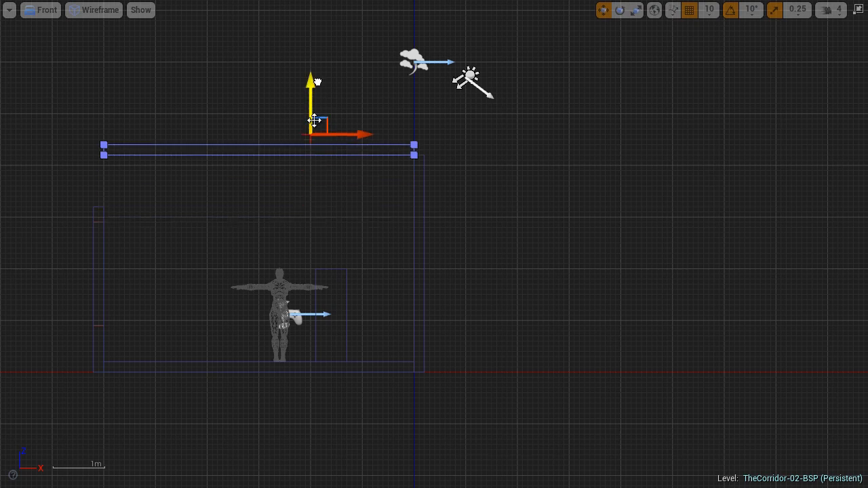
- Raise the windowed wall's top vertices to the same height as the positive-X wall
{"action": "left_click", "coordinate": [103, 206]}
{"action": "right_click_drag", "start_coordinate": [103, 206], "coordinate": [254, 196]}
{"action": "right_click_drag", "start_coordinate": [495, 229], "coordinate": [495, 210]}
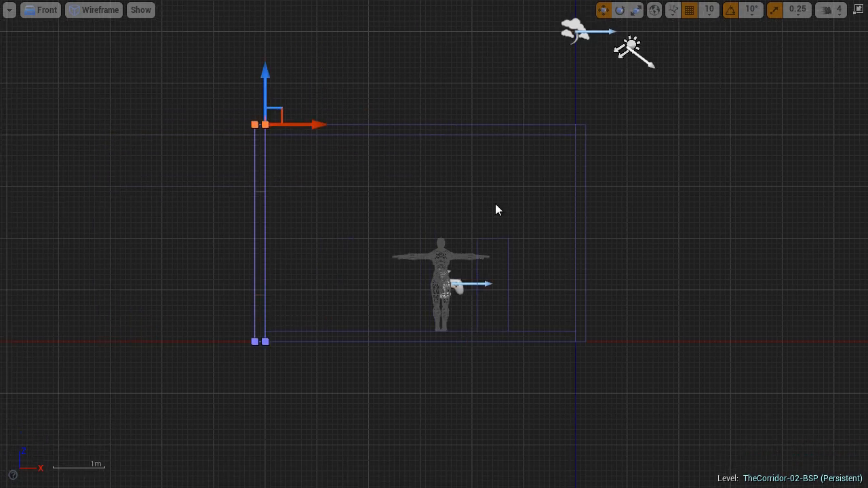
{"action": "key", "text": "F11"}
{"action": "left_click", "coordinate": [677, 98]}
- In the wireframe perspective view, copy the solid wall section along negative Y past the last windowed section
{"action": "left_click", "coordinate": [403, 226]}
{"action": "mouse_move", "coordinate": [390, 248]}
{"action": "right_mouse_down"}
{"action": "mouse_move", "coordinate": [386, 265]}
{"action": "mouse_move", "coordinate": [670, 292]}
{"action": "mouse_move", "coordinate": [376, 250]}
{"action": "mouse_move", "coordinate": [411, 245]}
{"action": "right_mouse_up"}
{"action": "key", "text": "Escape"}
{"action": "key", "text": "alt+2"}
{"action": "key", "text": "F11"}
{"action": "left_click", "coordinate": [416, 244]}
{"action": "right_click_drag", "start_coordinate": [519, 226], "coordinate": [467, 243]}
{"action": "left_click_drag", "start_coordinate": [322, 253], "coordinate": [471, 257]}
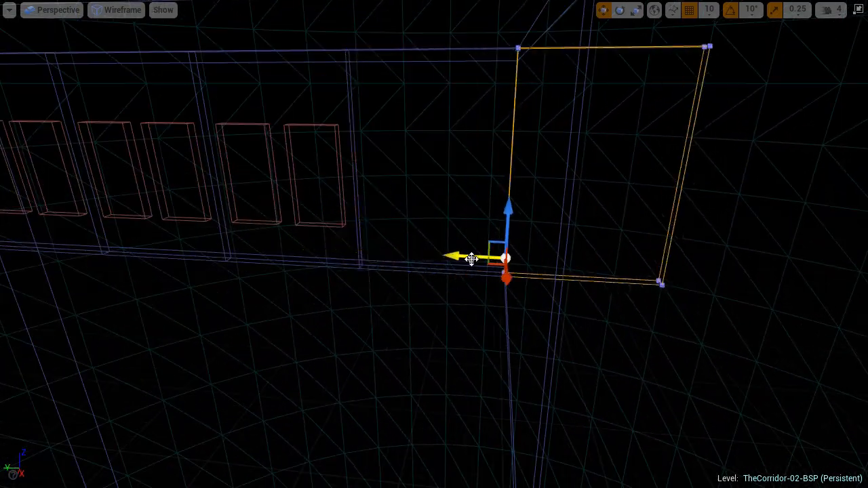
- In the lit perspective view, duplicate the end wall section once more along negative Y
{"action": "mouse_move", "coordinate": [471, 258]}
{"action": "right_mouse_down"}
{"action": "mouse_move", "coordinate": [393, 247]}
{"action": "mouse_move", "coordinate": [519, 245]}
{"action": "mouse_move", "coordinate": [347, 236]}
{"action": "right_mouse_up"}
{"action": "left_click", "coordinate": [397, 246]}
{"action": "key", "text": "alt+4"}
{"action": "left_click", "coordinate": [346, 234]}
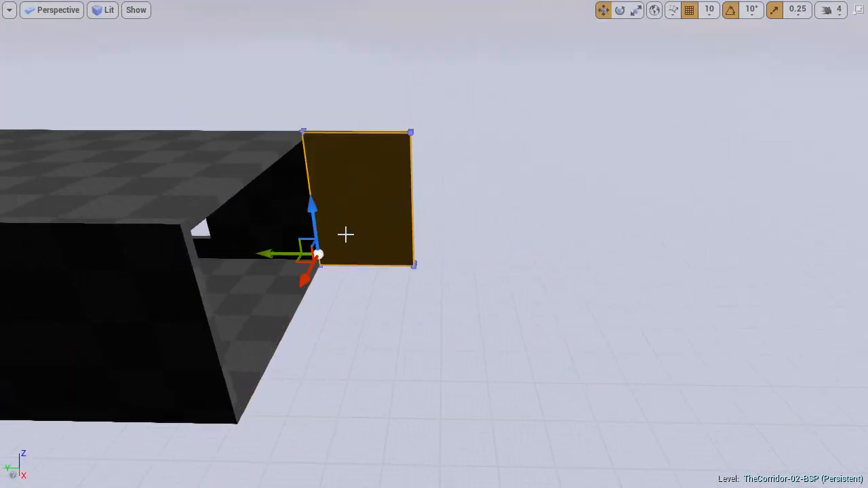
{"action": "left_click_drag", "start_coordinate": [279, 257], "coordinate": [378, 257], "text": "alt"}
{"action": "left_click", "coordinate": [296, 274]}
{"action": "mouse_move", "coordinate": [297, 274]}
{"action": "right_mouse_down"}
{"action": "mouse_move", "coordinate": [365, 260]}
{"action": "mouse_move", "coordinate": [323, 275]}
{"action": "mouse_move", "coordinate": [332, 271]}
{"action": "right_mouse_up"}
{"action": "left_click", "coordinate": [312, 275]}
- Place a Linear Stair BSP brush at the opening in the corridor's positive-X wall
{"action": "key", "text": "F11"}
{"action": "left_click_drag", "start_coordinate": [107, 243], "coordinate": [434, 292]}
{"action": "mouse_move", "coordinate": [435, 292]}
{"action": "right_mouse_down"}
{"action": "mouse_move", "coordinate": [440, 296]}
{"action": "mouse_move", "coordinate": [383, 327]}
{"action": "right_mouse_up"}
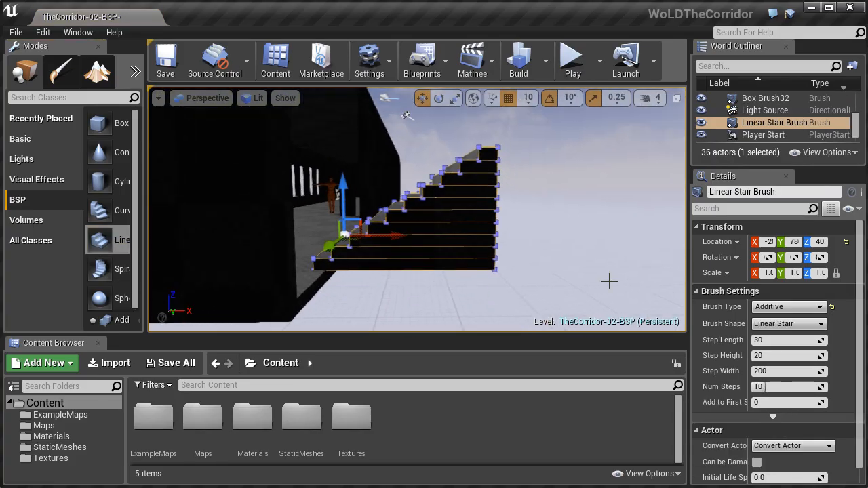
- Try a step height of 10 and a step length of 20 on the linear stair
{"action": "type", "text": "10"}
{"action": "key", "text": "Return"}
{"action": "left_click", "coordinate": [773, 341]}
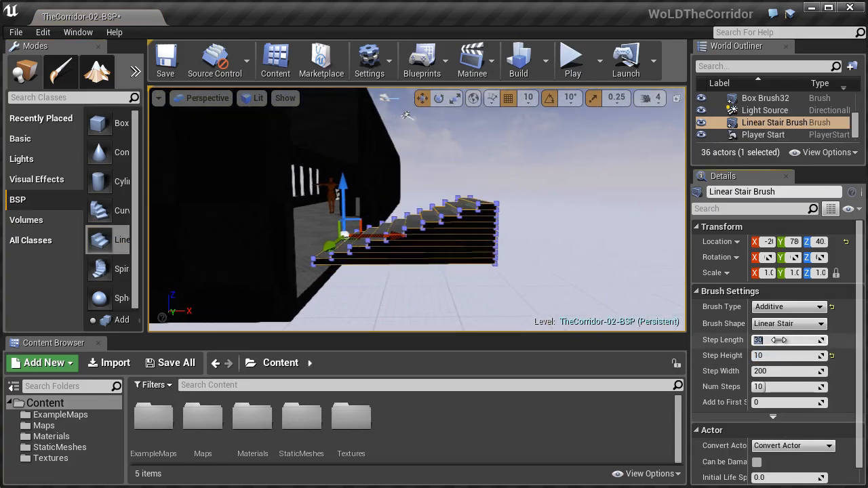
{"action": "type", "text": "20"}
{"action": "key", "text": "Return"}
{"action": "key", "text": "Return"}
- Set the linear stair's step height to 15 and its step width to 300
{"action": "left_click", "coordinate": [773, 356]}
{"action": "type", "text": "15"}
{"action": "key", "text": "Return"}
{"action": "right_click_drag", "start_coordinate": [477, 255], "coordinate": [645, 298]}
{"action": "left_click", "coordinate": [773, 371]}
{"action": "type", "text": "300"}
{"action": "key", "text": "Return"}
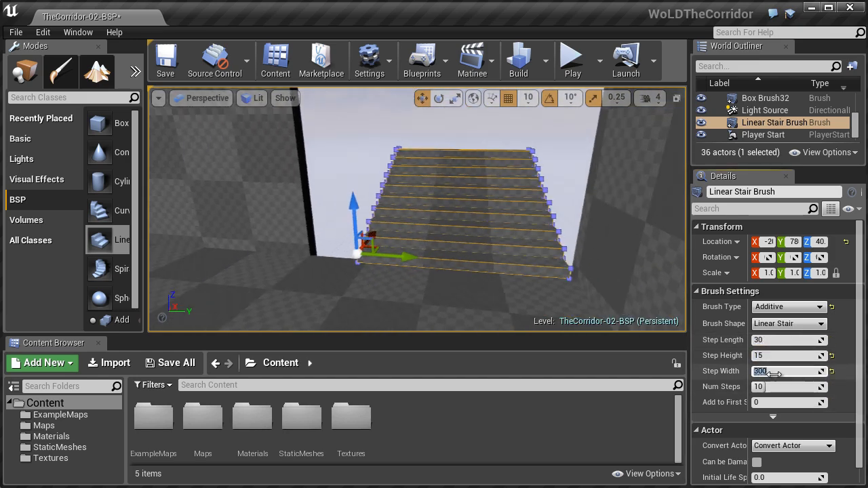
- Move the linear stair to line it up with the opening in the positive-X wall and adjust the surrounding placement
{"action": "left_click_drag", "start_coordinate": [371, 254], "coordinate": [353, 253]}
{"action": "mouse_move", "coordinate": [352, 253]}
{"action": "right_mouse_down"}
{"action": "mouse_move", "coordinate": [388, 262]}
{"action": "mouse_move", "coordinate": [333, 271]}
{"action": "mouse_move", "coordinate": [324, 258]}
{"action": "mouse_move", "coordinate": [532, 209]}
{"action": "right_mouse_up"}
{"action": "left_click_drag", "start_coordinate": [533, 209], "coordinate": [549, 210]}
{"action": "key", "text": "F11"}
{"action": "mouse_move", "coordinate": [550, 210]}
{"action": "right_mouse_down"}
{"action": "mouse_move", "coordinate": [469, 384]}
{"action": "mouse_move", "coordinate": [445, 292]}
{"action": "right_mouse_up"}
{"action": "left_click_drag", "start_coordinate": [444, 291], "coordinate": [444, 278]}
{"action": "mouse_move", "coordinate": [444, 278]}
{"action": "right_mouse_down"}
{"action": "mouse_move", "coordinate": [387, 210]}
{"action": "mouse_move", "coordinate": [584, 270]}
{"action": "mouse_move", "coordinate": [577, 136]}
{"action": "right_mouse_up"}
{"action": "left_click_drag", "start_coordinate": [578, 135], "coordinate": [579, 95]}
{"action": "mouse_move", "coordinate": [485, 104]}
{"action": "right_mouse_down"}
{"action": "mouse_move", "coordinate": [450, 79]}
{"action": "mouse_move", "coordinate": [484, 104]}
{"action": "right_mouse_up"}
{"action": "left_click", "coordinate": [525, 202]}
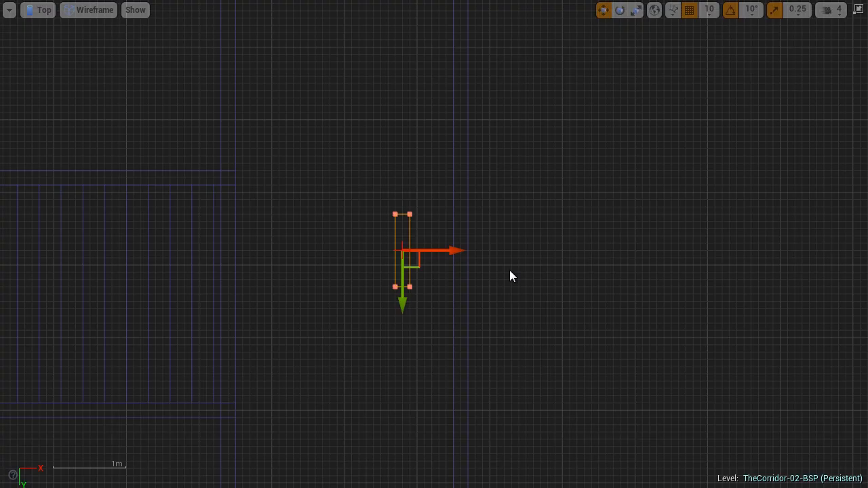
- Position the subtractive window brush in the outer wall beyond the side staircase
{"action": "scroll", "coordinate": [509, 274], "scroll_direction": "up", "scroll_amount": 3}
{"action": "left_click_drag", "start_coordinate": [509, 274], "coordinate": [541, 264], "text": "ctrl"}
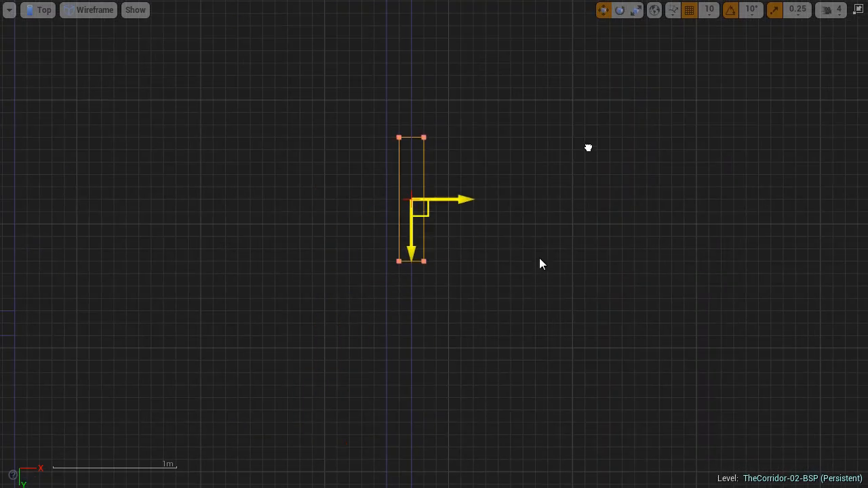
{"action": "scroll", "coordinate": [540, 264], "scroll_direction": "down", "scroll_amount": 5}
{"action": "mouse_move", "coordinate": [502, 230]}
{"action": "left_mouse_down"}
{"action": "mouse_move", "coordinate": [501, 167]}
{"action": "mouse_move", "coordinate": [495, 201]}
{"action": "left_mouse_up"}
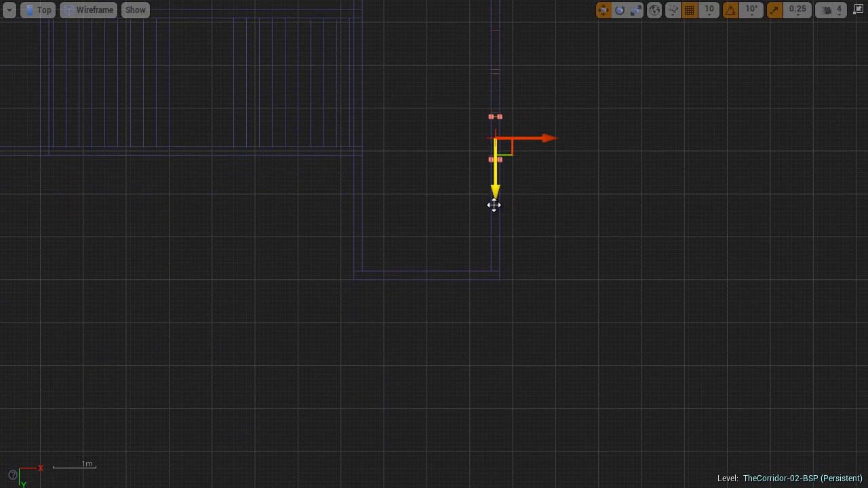
{"action": "scroll", "coordinate": [495, 201], "scroll_direction": "up", "scroll_amount": 2}
{"action": "left_click_drag", "start_coordinate": [431, 257], "coordinate": [463, 248]}
- Adjust the placement of the pair of window cut-outs in the wall beyond the stairs
{"action": "key", "text": "alt+g"}
{"action": "mouse_move", "coordinate": [667, 287]}
{"action": "right_mouse_down"}
{"action": "mouse_move", "coordinate": [277, 283]}
{"action": "mouse_move", "coordinate": [304, 271]}
{"action": "right_mouse_up"}
{"action": "left_click_drag", "start_coordinate": [374, 116], "coordinate": [374, 101]}
{"action": "mouse_move", "coordinate": [429, 151]}
{"action": "left_mouse_down"}
{"action": "mouse_move", "coordinate": [455, 150]}
{"action": "mouse_move", "coordinate": [407, 151]}
{"action": "mouse_move", "coordinate": [388, 180]}
{"action": "left_mouse_up"}
{"action": "right_click_drag", "start_coordinate": [388, 181], "coordinate": [345, 272]}
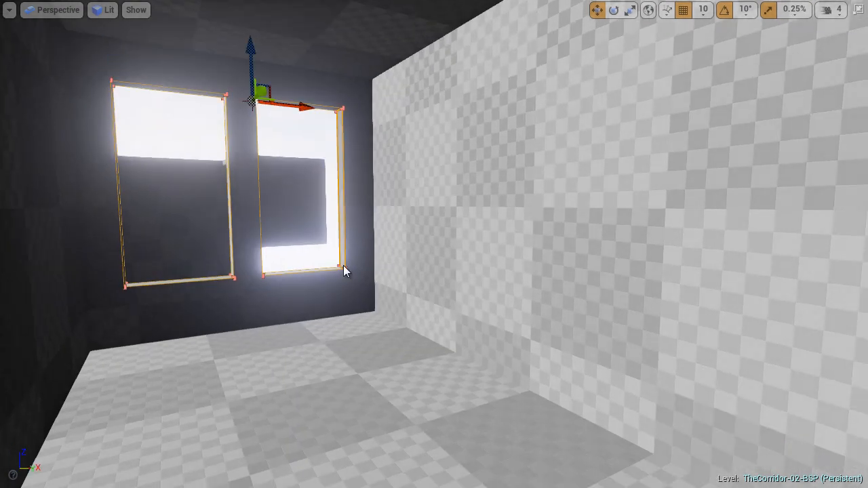
{"action": "key", "text": "alt+j"}
{"action": "key", "text": "alt+g"}
- Shift the column brush along the corridor's window wall so it clears the window openings
{"action": "mouse_move", "coordinate": [344, 236]}
{"action": "right_mouse_down"}
{"action": "mouse_move", "coordinate": [307, 241]}
{"action": "mouse_move", "coordinate": [371, 243]}
{"action": "mouse_move", "coordinate": [272, 246]}
{"action": "right_mouse_up"}
{"action": "key", "text": "f"}
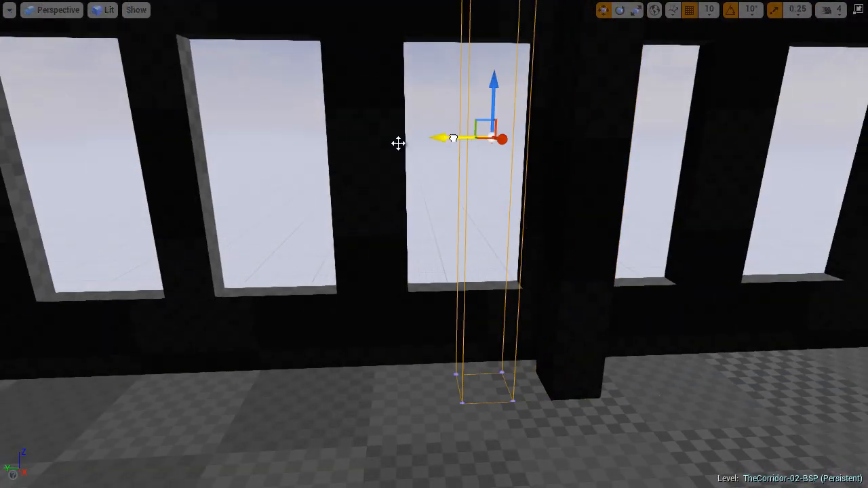
{"action": "mouse_move", "coordinate": [399, 143]}
{"action": "right_mouse_down"}
{"action": "mouse_move", "coordinate": [432, 197]}
{"action": "mouse_move", "coordinate": [439, 194]}
{"action": "right_mouse_up"}
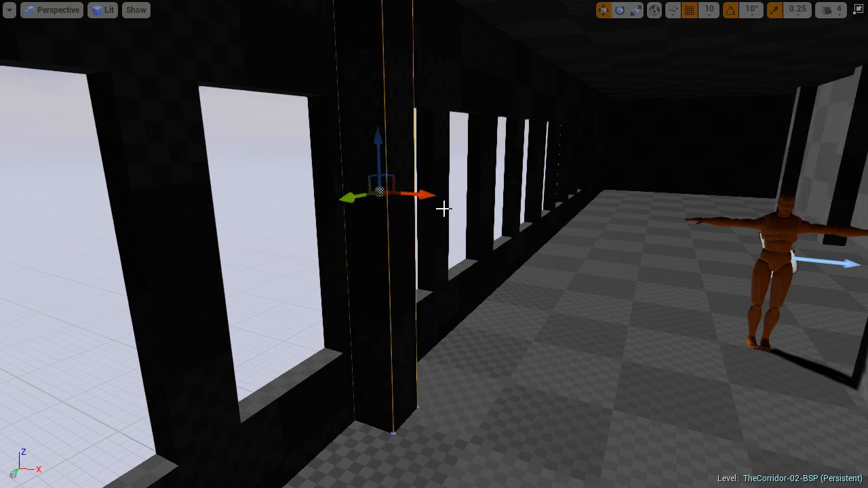
{"action": "key", "text": "alt+j"}
{"action": "scroll", "coordinate": [490, 232], "scroll_direction": "down", "scroll_amount": 3}
{"action": "scroll", "coordinate": [511, 192], "scroll_direction": "up", "scroll_amount": 3}
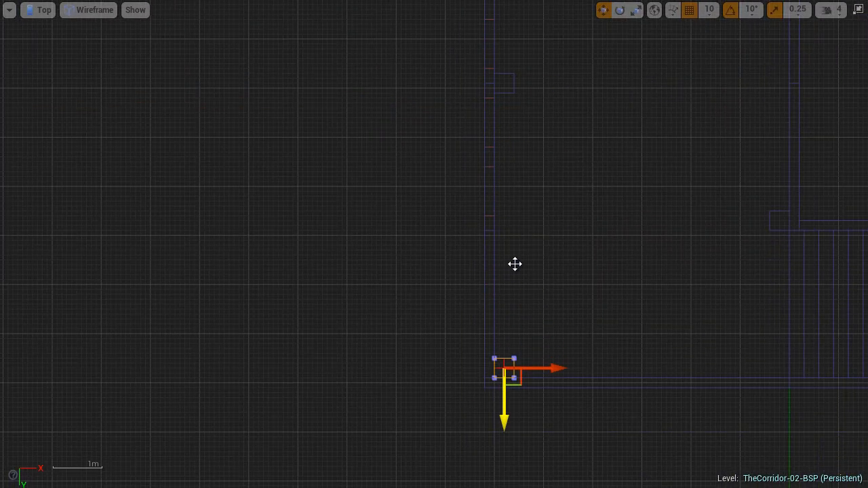
- Position the next column brush along the window wall in the gap between two neighbouring windows
{"action": "mouse_move", "coordinate": [582, 74]}
{"action": "right_mouse_down"}
{"action": "mouse_move", "coordinate": [578, 339]}
{"action": "mouse_move", "coordinate": [526, 310]}
{"action": "right_mouse_up"}
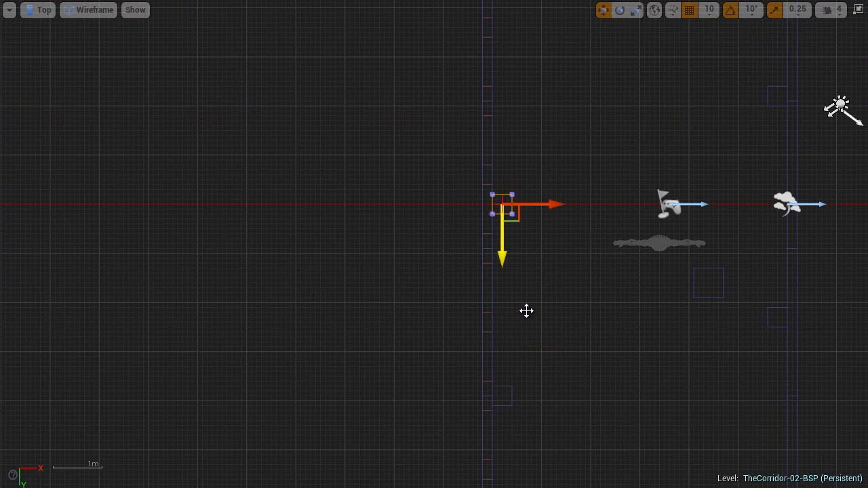
{"action": "scroll", "coordinate": [524, 330], "scroll_direction": "up", "scroll_amount": 6}
{"action": "scroll", "coordinate": [519, 180], "scroll_direction": "down", "scroll_amount": 3}
{"action": "right_click_drag", "start_coordinate": [516, 179], "coordinate": [485, 427]}
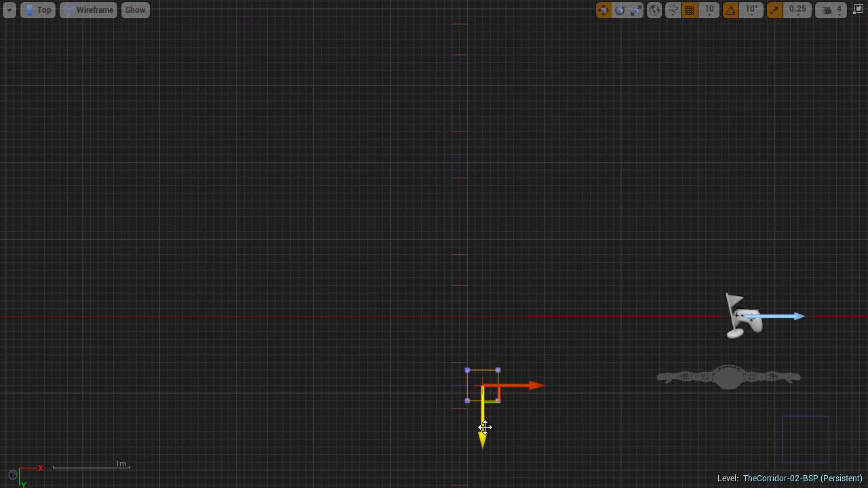
{"action": "key", "text": "alt+g"}
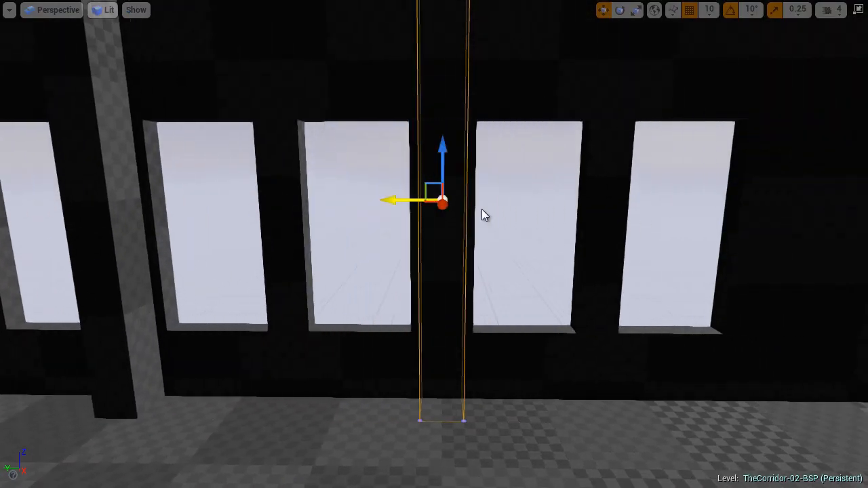
{"action": "left_click_drag", "start_coordinate": [482, 209], "coordinate": [588, 217], "text": "shift"}
{"action": "mouse_move", "coordinate": [588, 217]}
{"action": "right_mouse_down"}
{"action": "mouse_move", "coordinate": [773, 221]}
{"action": "mouse_move", "coordinate": [747, 221]}
{"action": "right_mouse_up"}
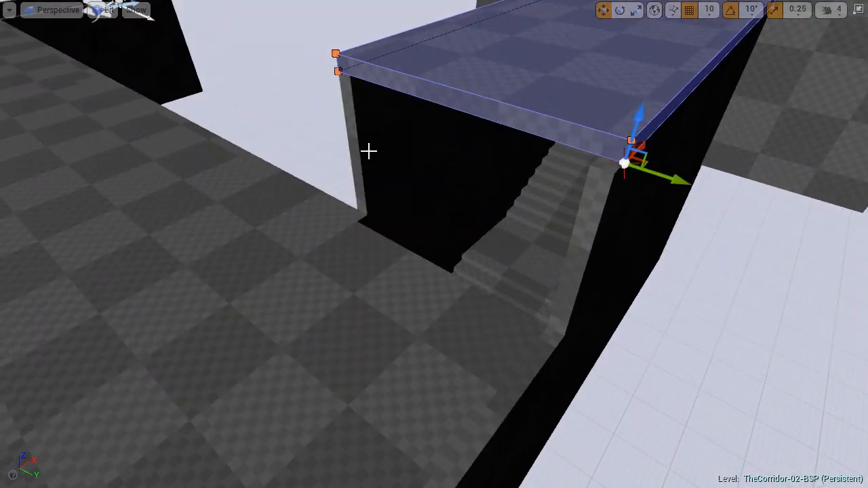
- Move the end vertices of the wall brush at the stair opening to line up with the stairwell's side wall
{"action": "left_click", "coordinate": [428, 310]}
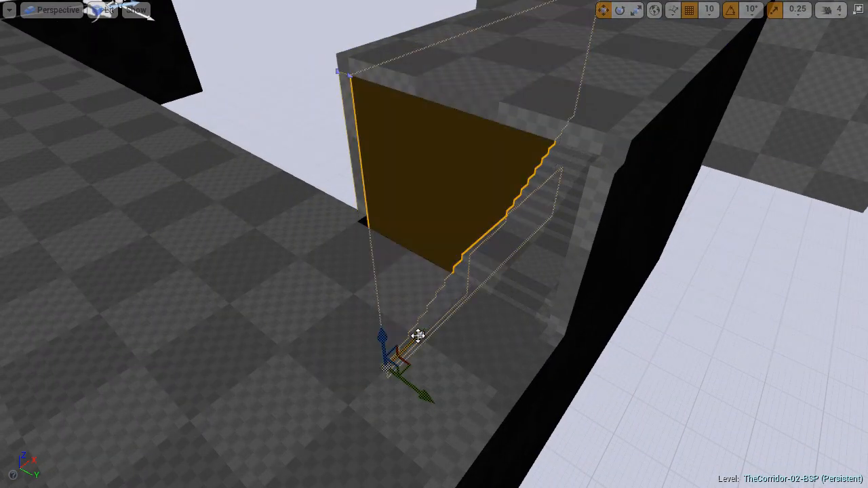
{"action": "left_click_drag", "start_coordinate": [583, 167], "coordinate": [194, 169]}
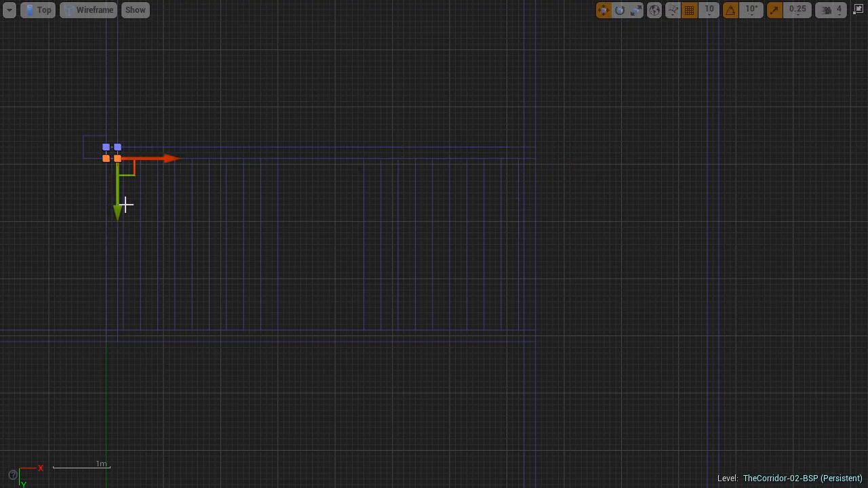
{"action": "key", "text": "alt+h"}
{"action": "key", "text": "alt+g"}
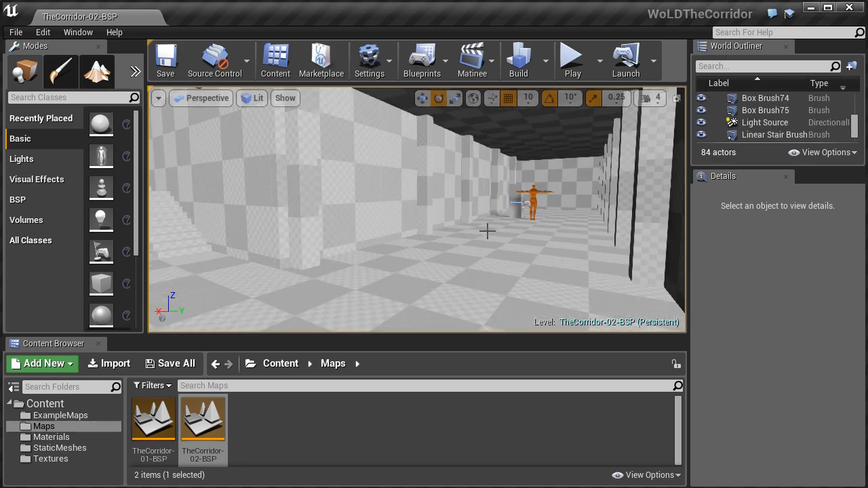
- Playtest the level from a spot on the corridor floor, walking through the corridor and to the stairs, and end the session
{"action": "right_click", "coordinate": [487, 232]}
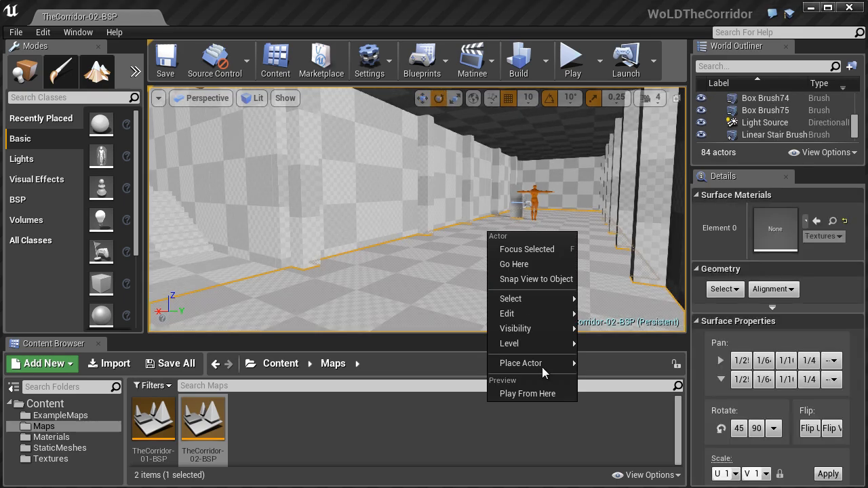
{"action": "left_click", "coordinate": [542, 395]}
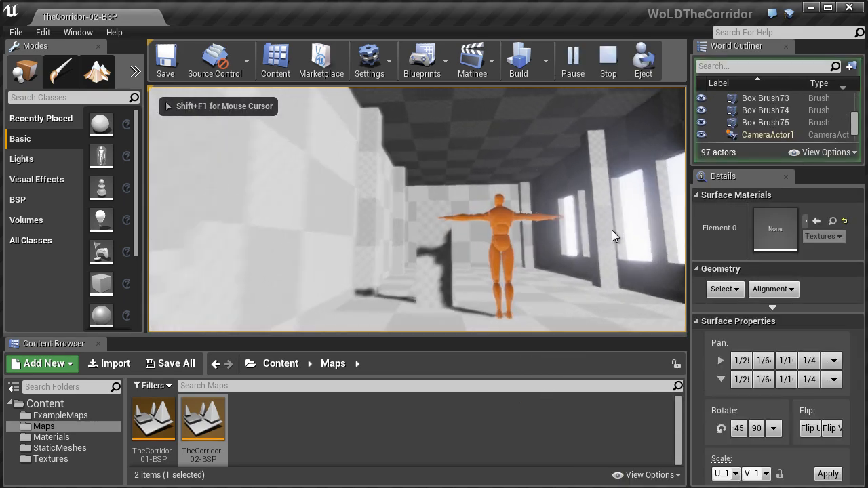
{"action": "key", "text": "s"}
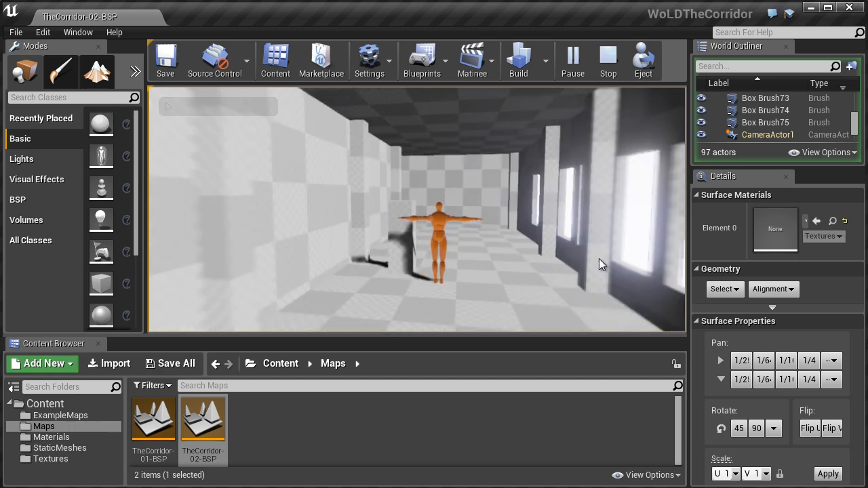
{"action": "key", "text": "w"}
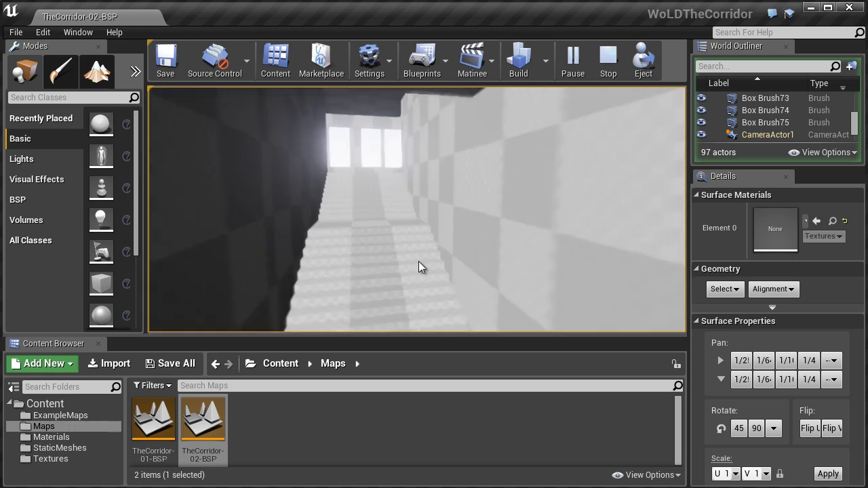
{"action": "key", "text": "w"}
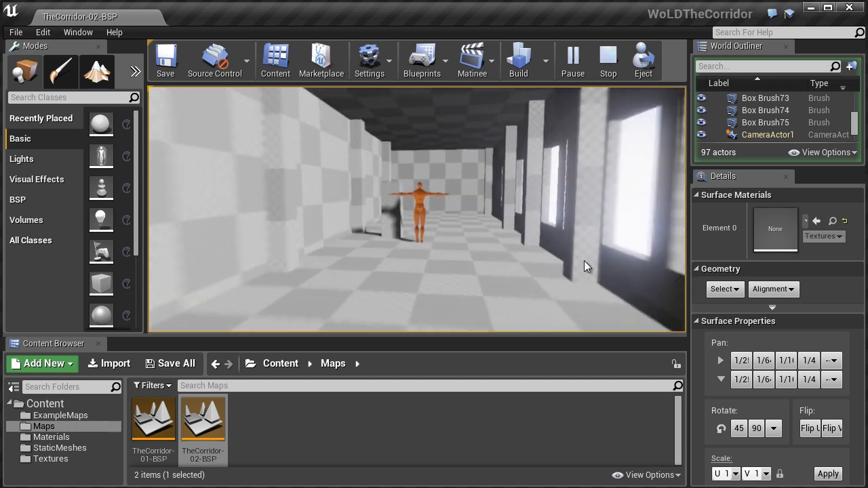
{"action": "key", "text": "w"}
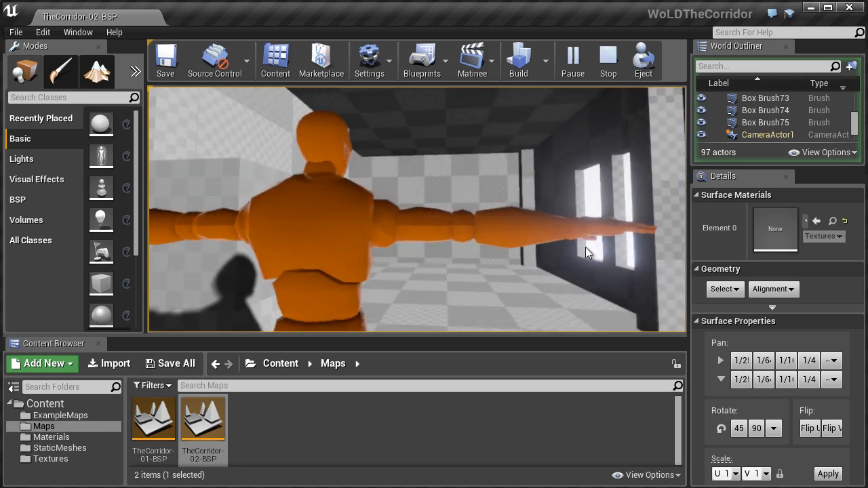
{"action": "key", "text": "w"}
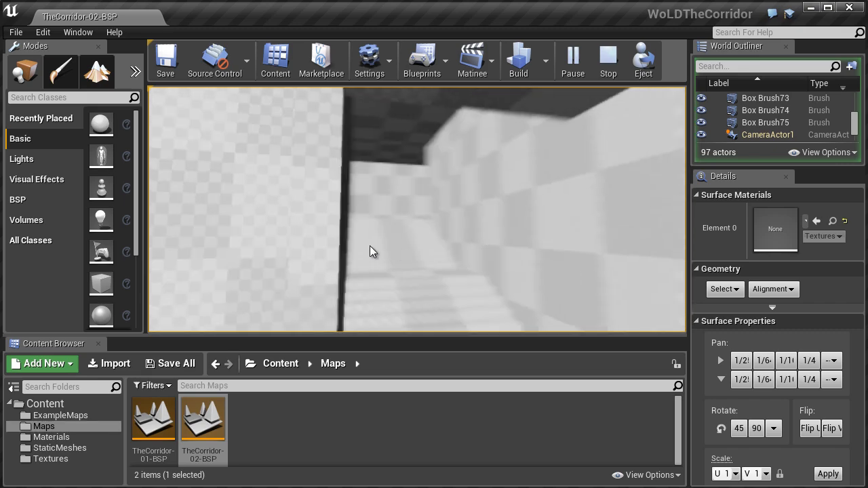
{"action": "key", "text": "Escape"}
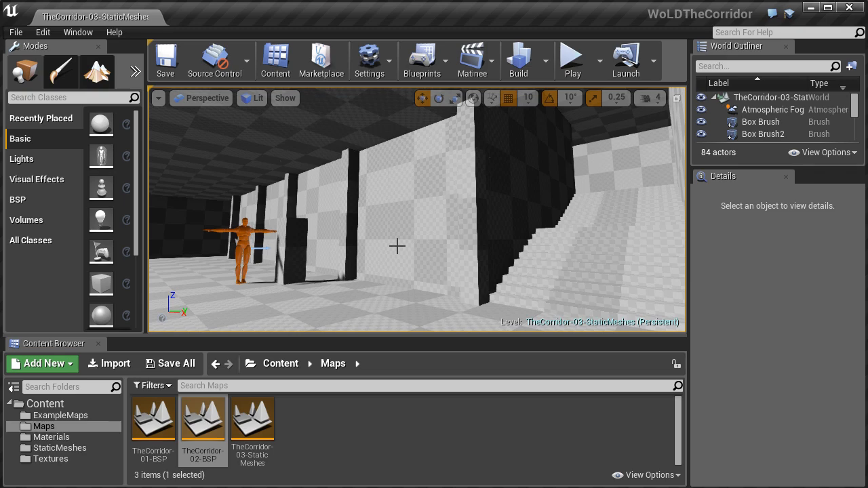
{"action": "right_click_drag", "start_coordinate": [397, 245], "coordinate": [424, 244]}
{"action": "key", "text": "w"}
{"action": "key", "text": "w"}
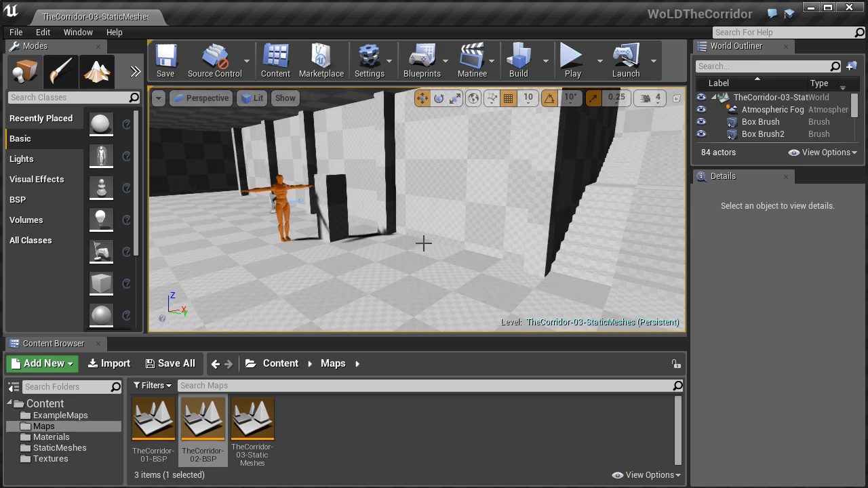
{"action": "right_click_drag", "start_coordinate": [424, 243], "coordinate": [424, 244]}
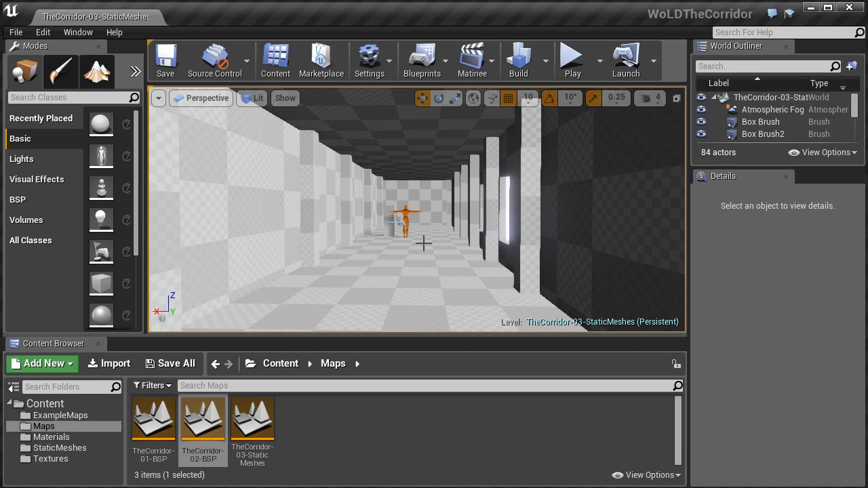
{"action": "right_click_drag", "start_coordinate": [424, 243], "coordinate": [424, 244]}
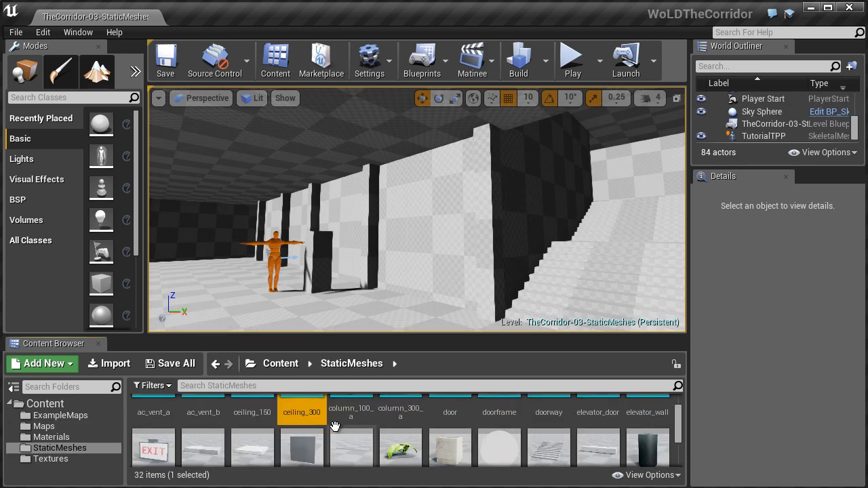
- Place the floor_300 static mesh on the corridor floor and align it along X beside the stairs
{"action": "scroll", "coordinate": [335, 426], "scroll_direction": "down", "scroll_amount": 3}
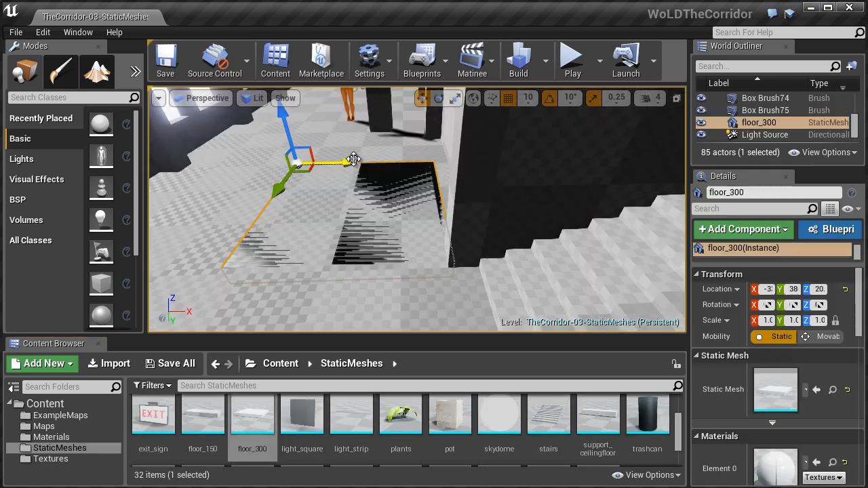
{"action": "left_click_drag", "start_coordinate": [367, 157], "coordinate": [376, 155]}
{"action": "right_click_drag", "start_coordinate": [372, 151], "coordinate": [810, 169]}
{"action": "right_click_drag", "start_coordinate": [810, 169], "coordinate": [805, 172]}
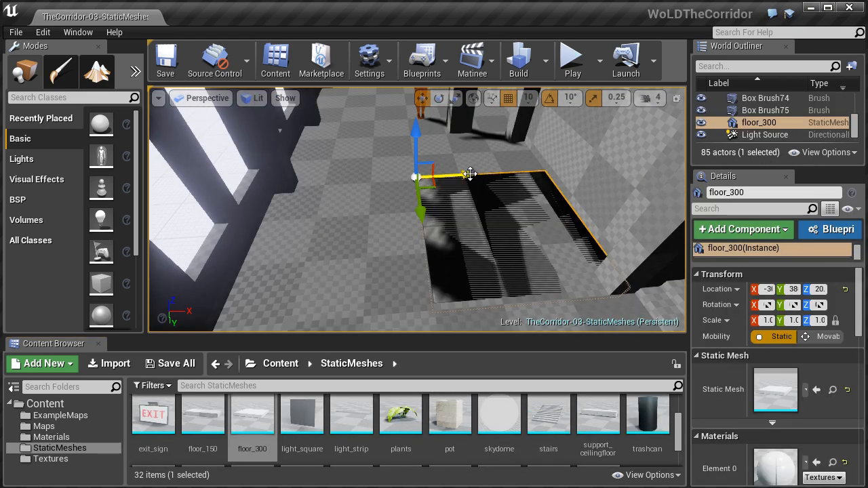
- Duplicate the floor_300 tile across the corridor's width and repeat the pair along its full length
{"action": "left_click_drag", "start_coordinate": [470, 175], "coordinate": [348, 177], "text": "alt"}
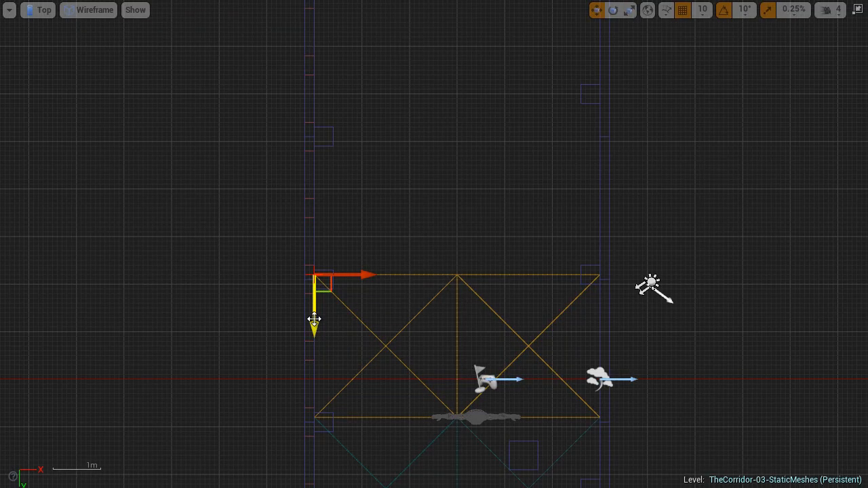
{"action": "left_click_drag", "start_coordinate": [315, 319], "coordinate": [316, 257], "text": "alt"}
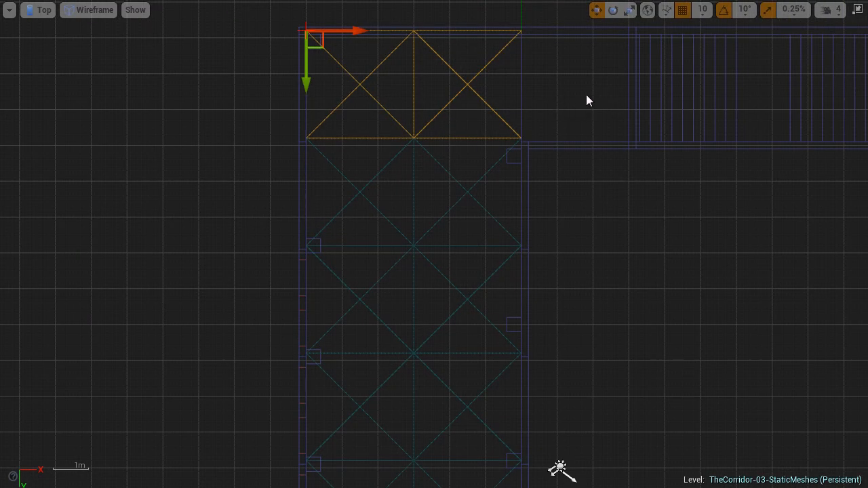
{"action": "right_click_drag", "start_coordinate": [574, 191], "coordinate": [584, 77]}
{"action": "scroll", "coordinate": [527, 166], "scroll_direction": "down", "scroll_amount": 3}
{"action": "right_click_drag", "start_coordinate": [620, 193], "coordinate": [608, 151]}
{"action": "right_click_drag", "start_coordinate": [599, 260], "coordinate": [588, 235]}
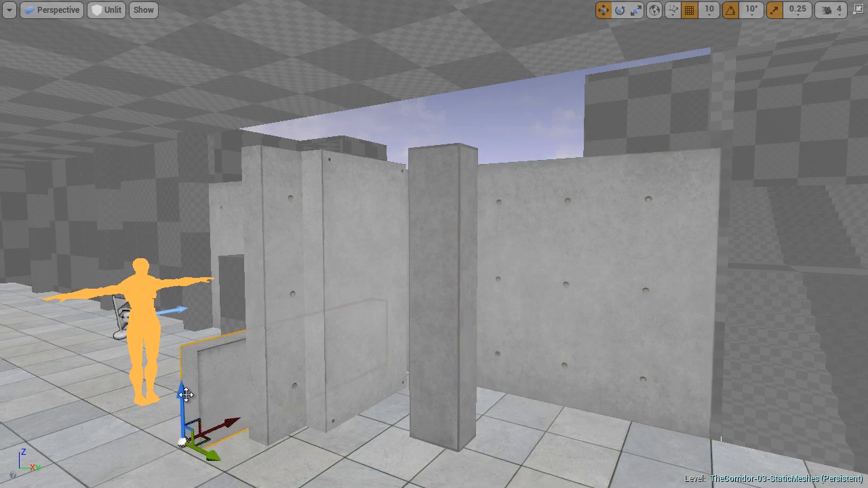
- Align the concrete wall and column static meshes into a modular section and continue it along the corridor's positive-X wall
{"action": "left_click_drag", "start_coordinate": [171, 444], "coordinate": [154, 442]}
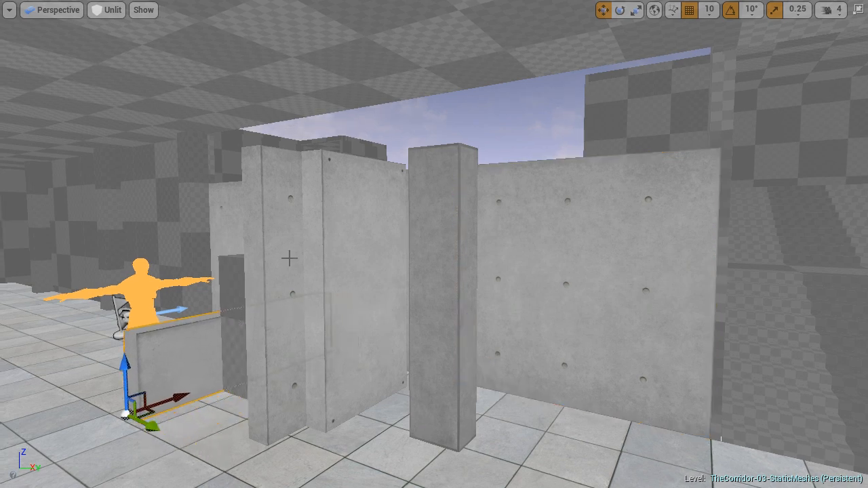
{"action": "mouse_move", "coordinate": [339, 463]}
{"action": "left_mouse_down"}
{"action": "mouse_move", "coordinate": [351, 467]}
{"action": "mouse_move", "coordinate": [336, 461]}
{"action": "left_mouse_up"}
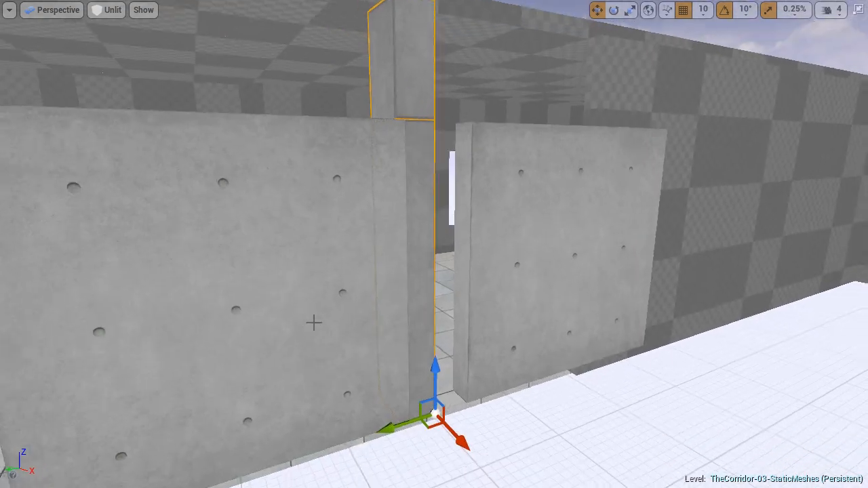
{"action": "right_click_drag", "start_coordinate": [314, 322], "coordinate": [132, 312]}
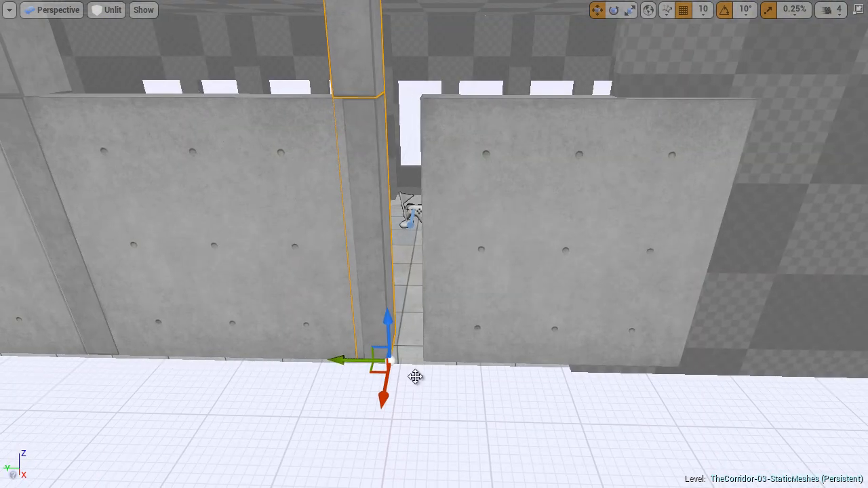
{"action": "mouse_move", "coordinate": [342, 361]}
{"action": "left_mouse_down"}
{"action": "mouse_move", "coordinate": [360, 363]}
{"action": "mouse_move", "coordinate": [353, 363]}
{"action": "left_mouse_up"}
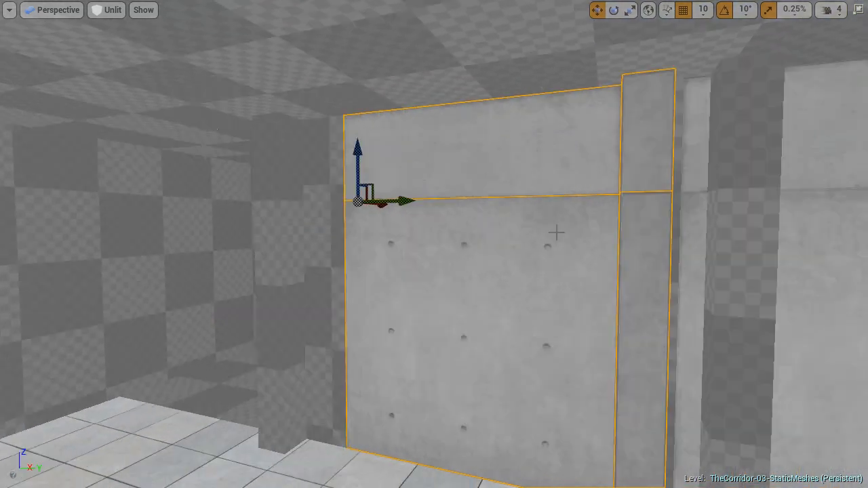
{"action": "left_click_drag", "start_coordinate": [362, 195], "coordinate": [373, 196]}
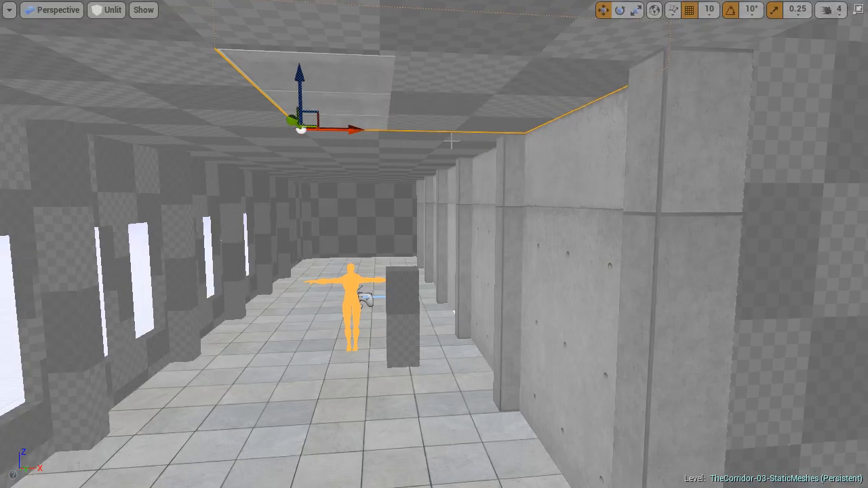
- Align the ceiling_300 static mesh over the corridor, duplicate it across the width and repeat the pair along the ceiling
{"action": "right_click_drag", "start_coordinate": [207, 232], "coordinate": [387, 213]}
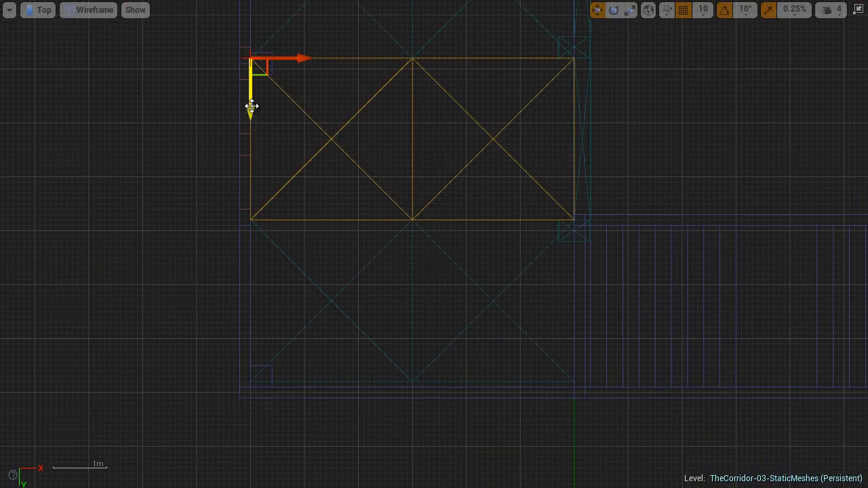
{"action": "left_click", "coordinate": [435, 160]}
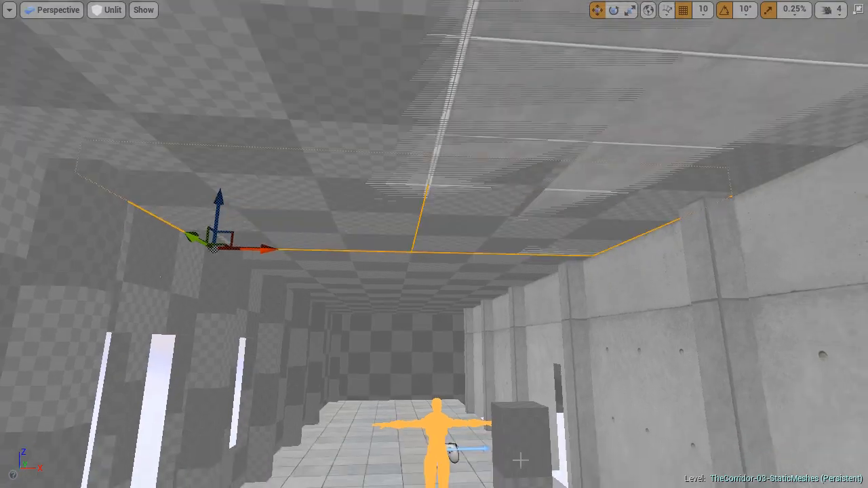
{"action": "right_click_drag", "start_coordinate": [518, 459], "coordinate": [478, 243]}
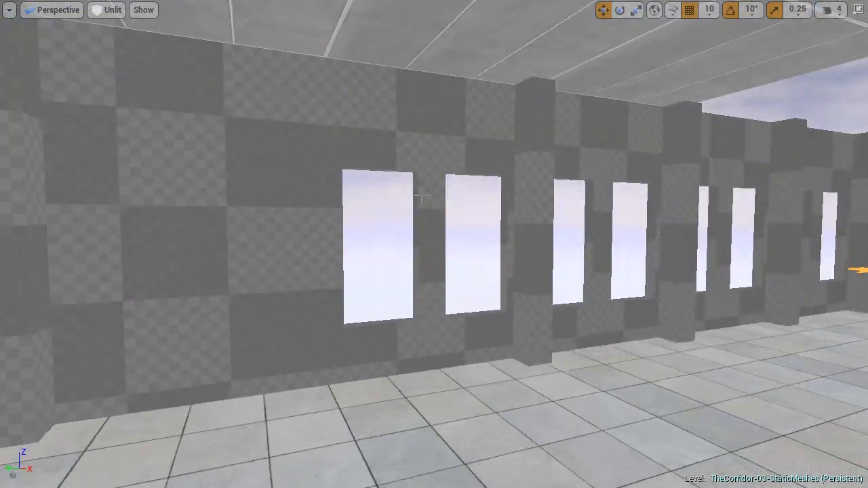
- Place the window_150 static mesh in the corridor and align it in X with the negative-X wall
{"action": "key", "text": "F11"}
{"action": "scroll", "coordinate": [299, 407], "scroll_direction": "up", "scroll_amount": 1}
{"action": "left_click", "coordinate": [78, 32]}
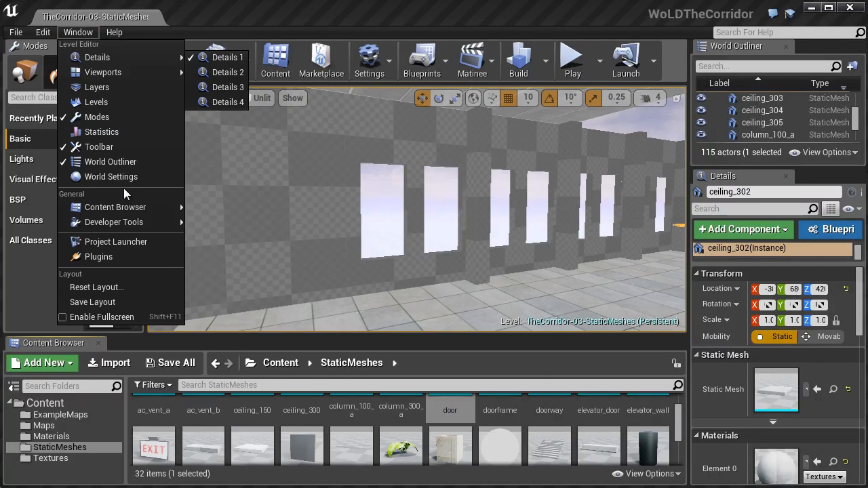
{"action": "left_click", "coordinate": [302, 448]}
{"action": "scroll", "coordinate": [419, 428], "scroll_direction": "down", "scroll_amount": 1}
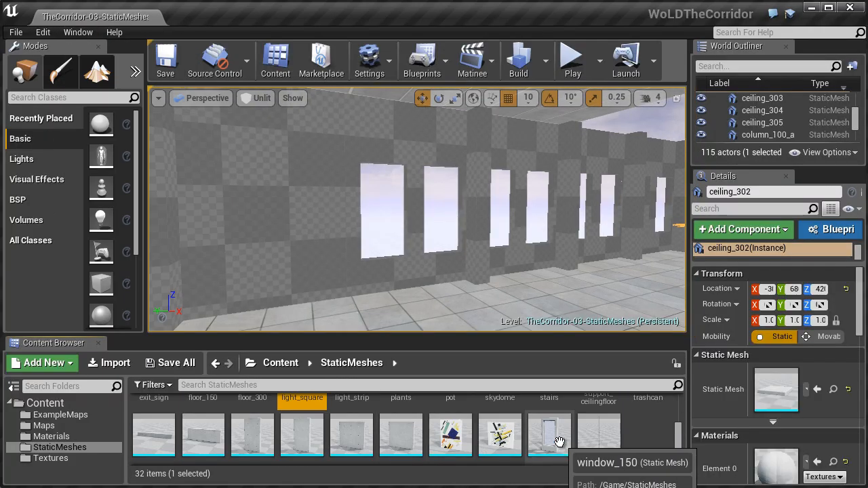
{"action": "key", "text": "F11"}
{"action": "right_click_drag", "start_coordinate": [546, 173], "coordinate": [586, 240]}
{"action": "key", "text": "alt+j"}
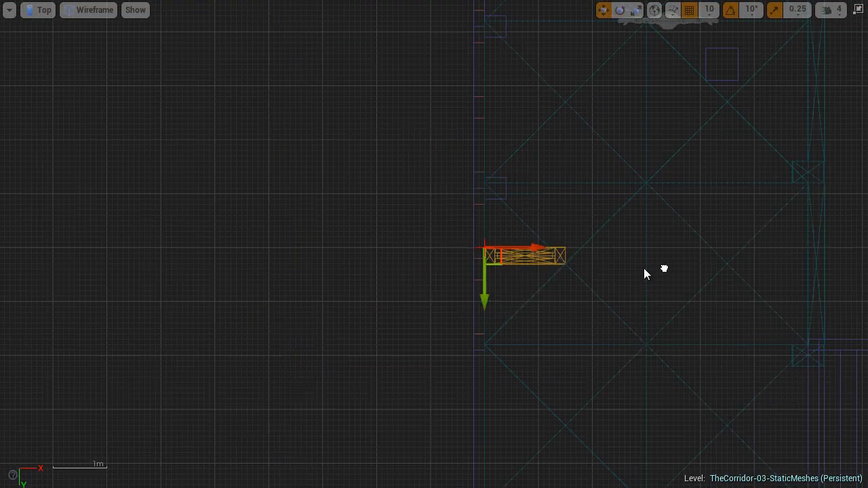
{"action": "key", "text": "alt+g"}
{"action": "right_click_drag", "start_coordinate": [682, 244], "coordinate": [663, 324]}
- Combine mirrored window sections with a column into a module, repeat it along the negative-X wall and delete the leftover BSP
{"action": "right_click_drag", "start_coordinate": [464, 170], "coordinate": [464, 170]}
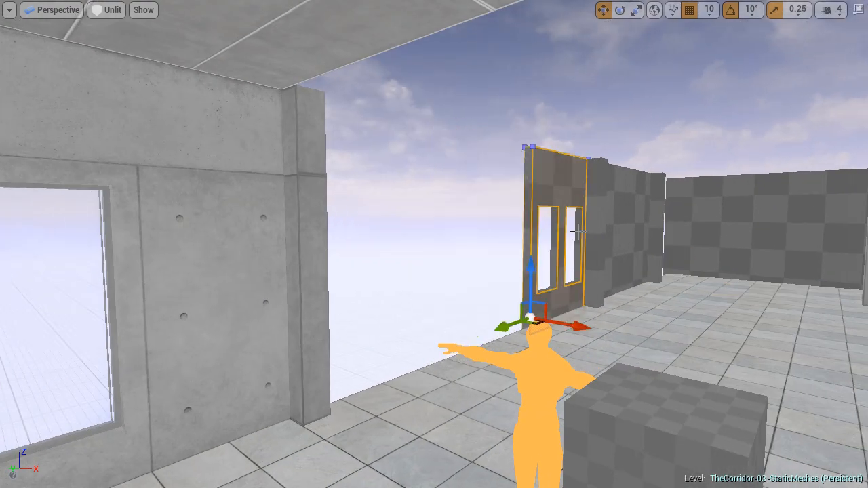
{"action": "right_click_drag", "start_coordinate": [613, 217], "coordinate": [426, 111]}
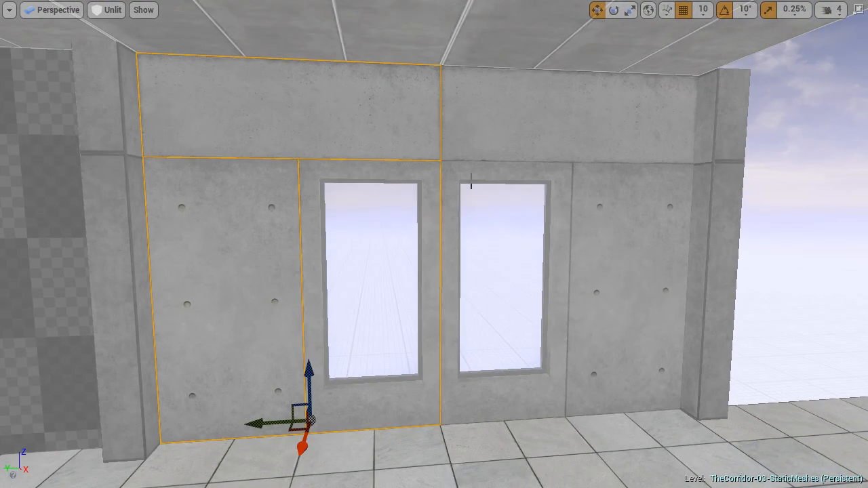
{"action": "right_click_drag", "start_coordinate": [718, 213], "coordinate": [558, 309]}
{"action": "key", "text": "["}
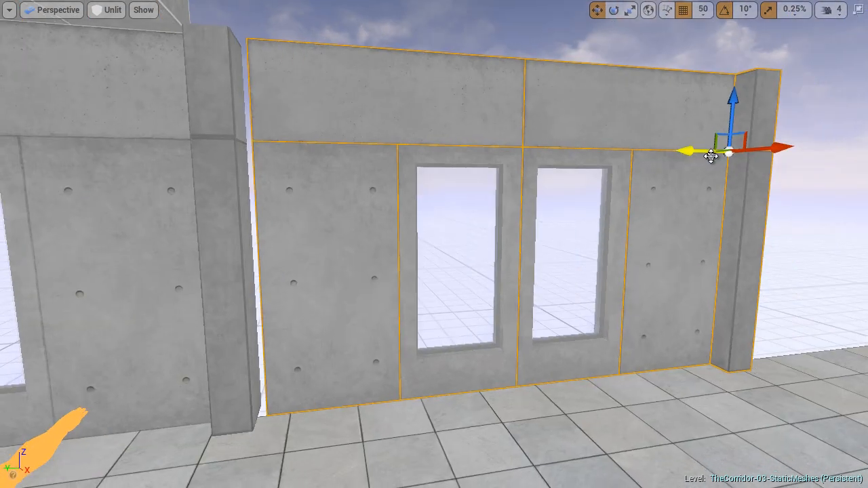
{"action": "right_click_drag", "start_coordinate": [692, 150], "coordinate": [238, 265]}
{"action": "left_click", "coordinate": [574, 237]}
{"action": "key", "text": "Delete"}
- Rotate a plain 300-wide wall mesh parallel to Y and position it at the negative-Y end of the corridor's negative-X wall
{"action": "right_click_drag", "start_coordinate": [574, 237], "coordinate": [325, 261]}
{"action": "left_click", "coordinate": [230, 267]}
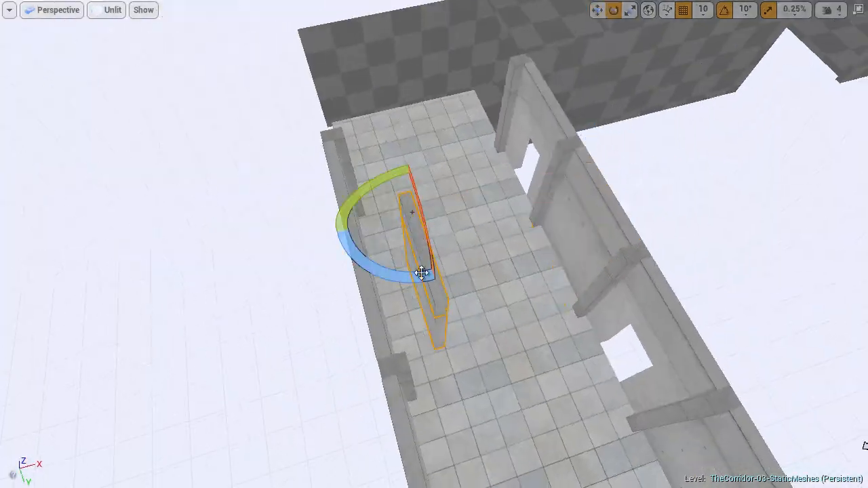
{"action": "key", "text": "alt+j"}
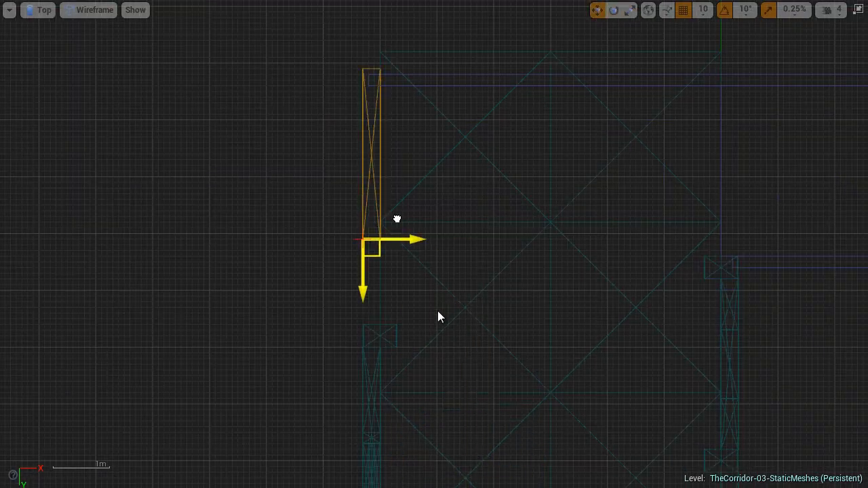
{"action": "scroll", "coordinate": [397, 219], "scroll_direction": "up", "scroll_amount": 2}
{"action": "left_click_drag", "start_coordinate": [397, 219], "coordinate": [407, 358], "text": "ctrl"}
{"action": "right_click_drag", "start_coordinate": [435, 336], "coordinate": [423, 279]}
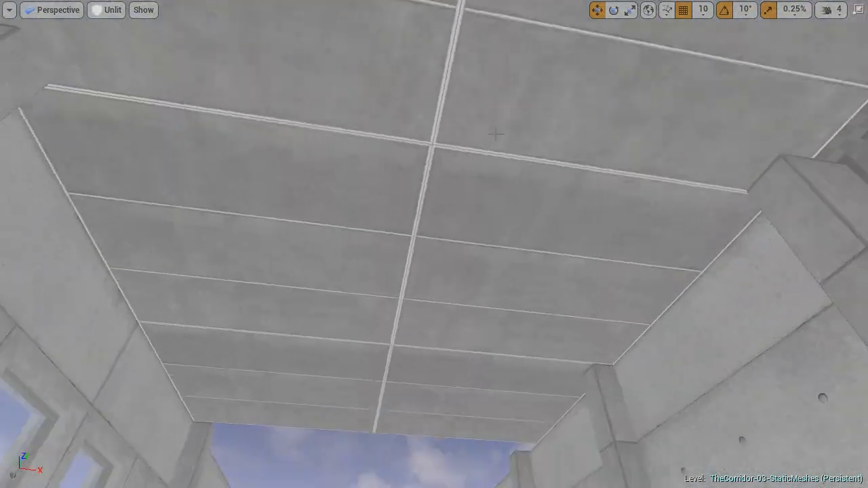
- Duplicate the block of four ceiling tiles to cover the uncovered end of the corridor
{"action": "left_click", "coordinate": [370, 181]}
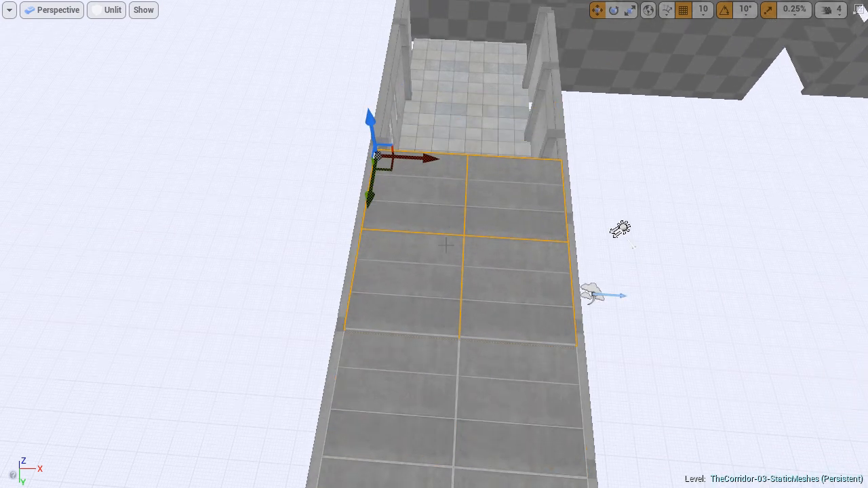
{"action": "right_click_drag", "start_coordinate": [445, 245], "coordinate": [669, 322]}
{"action": "left_click_drag", "start_coordinate": [448, 300], "coordinate": [259, 297], "text": "alt"}
{"action": "right_click_drag", "start_coordinate": [260, 297], "coordinate": [500, 295]}
{"action": "left_click_drag", "start_coordinate": [500, 294], "coordinate": [390, 294]}
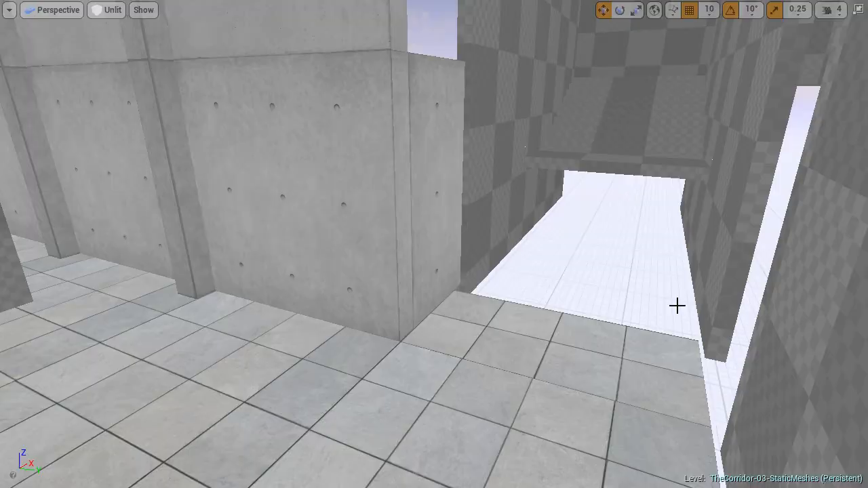
- Place the stairs static mesh at the corridor's side opening, rotate it to face the floor and align it with the wall
{"action": "key", "text": "F11"}
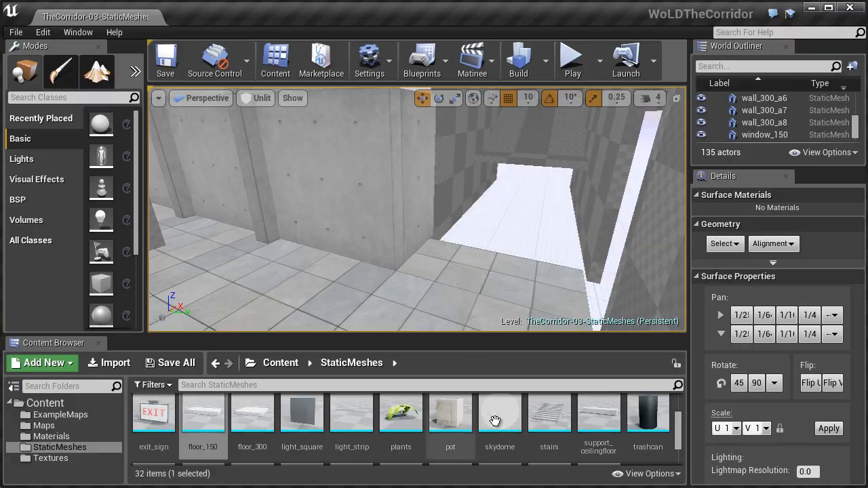
{"action": "left_click_drag", "start_coordinate": [535, 286], "coordinate": [542, 287]}
{"action": "key", "text": "F11"}
{"action": "right_click_drag", "start_coordinate": [542, 288], "coordinate": [567, 289]}
{"action": "key", "text": "e"}
{"action": "left_click_drag", "start_coordinate": [501, 346], "coordinate": [328, 308]}
{"action": "key", "text": "w"}
{"action": "left_click_drag", "start_coordinate": [603, 334], "coordinate": [394, 305]}
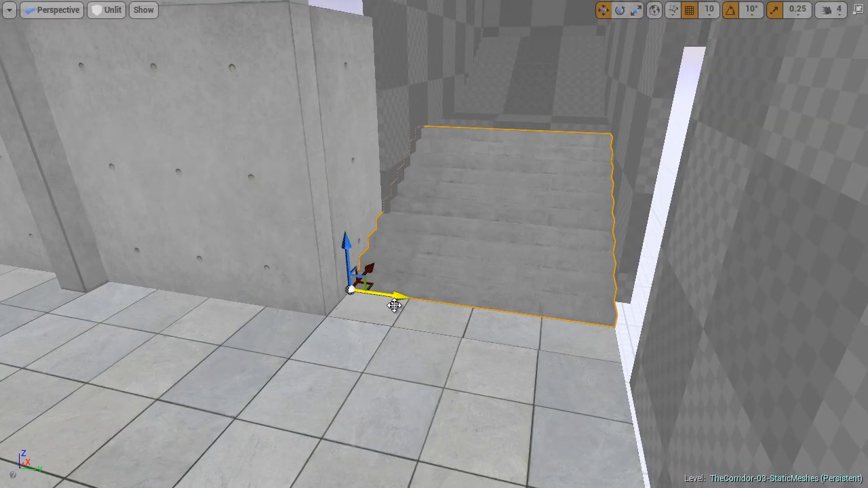
- Delete the BSP piece at the stairs and fit a floor tile mesh as the landing above the first flight
{"action": "right_click_drag", "start_coordinate": [397, 240], "coordinate": [261, 172]}
{"action": "left_click", "coordinate": [510, 177]}
{"action": "key", "text": "Delete"}
{"action": "right_click_drag", "start_coordinate": [551, 350], "coordinate": [380, 272]}
{"action": "left_click", "coordinate": [380, 271]}
{"action": "right_click_drag", "start_coordinate": [500, 208], "coordinate": [438, 102]}
{"action": "left_click_drag", "start_coordinate": [438, 102], "coordinate": [431, 42]}
{"action": "right_click_drag", "start_coordinate": [431, 42], "coordinate": [449, 311]}
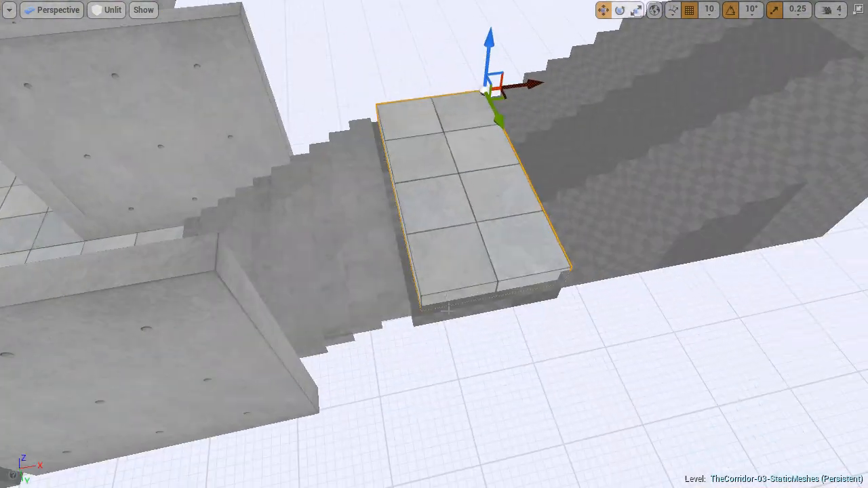
{"action": "left_click_drag", "start_coordinate": [487, 51], "coordinate": [486, 58]}
- Line the side of the stairs with wall_300_a meshes and fill the remaining gap beside the first flight with wall_150_a
{"action": "right_click_drag", "start_coordinate": [486, 58], "coordinate": [288, 358]}
{"action": "left_click", "coordinate": [288, 358]}
{"action": "left_click_drag", "start_coordinate": [569, 293], "coordinate": [545, 293]}
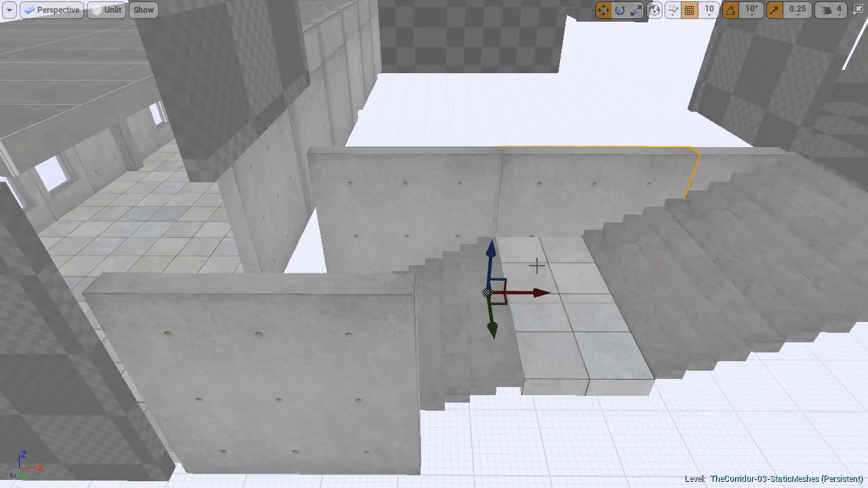
{"action": "key", "text": "F11"}
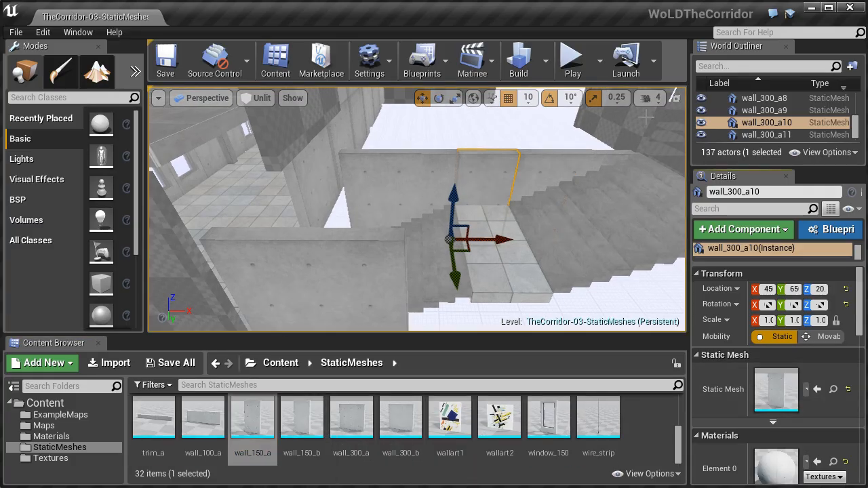
{"action": "key", "text": "F11"}
{"action": "left_click_drag", "start_coordinate": [542, 277], "coordinate": [312, 285], "text": "alt"}
{"action": "right_click_drag", "start_coordinate": [312, 285], "coordinate": [193, 232]}
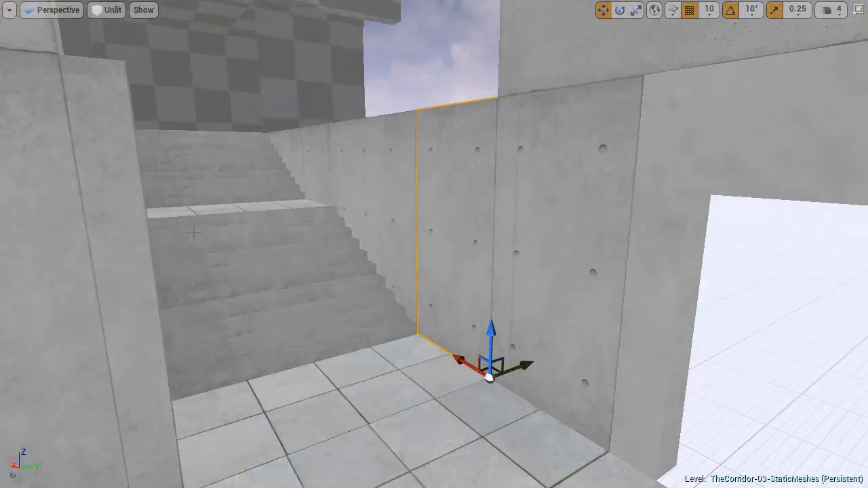
- Rotate the upper column piece in the corridor corner and move it onto the lower column
{"action": "key", "text": "F11"}
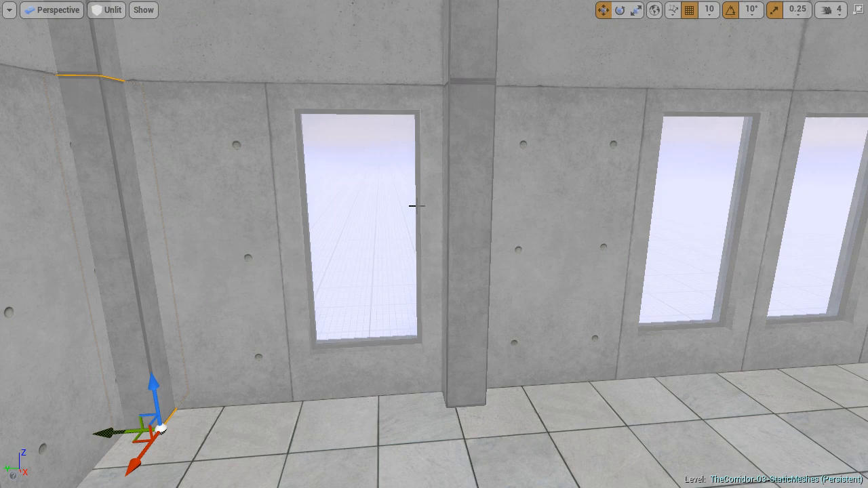
{"action": "right_click_drag", "start_coordinate": [413, 206], "coordinate": [347, 222]}
{"action": "left_click", "coordinate": [380, 146]}
{"action": "key", "text": "e"}
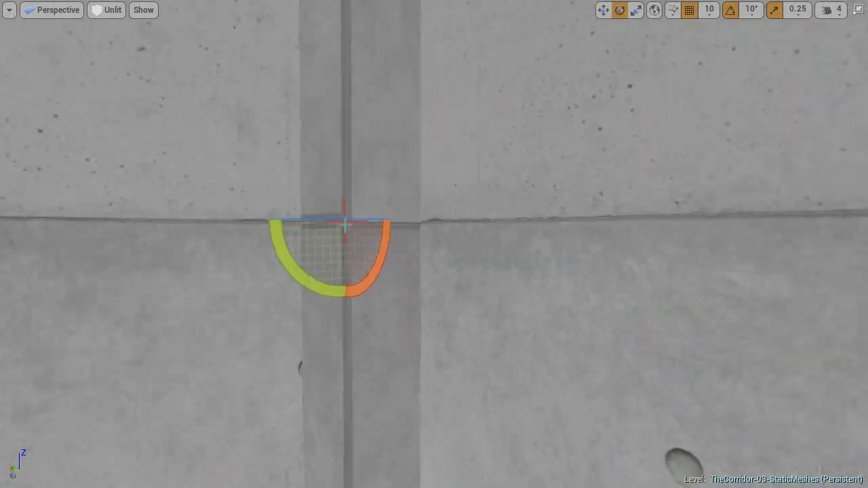
{"action": "left_click_drag", "start_coordinate": [370, 221], "coordinate": [269, 221]}
{"action": "right_click_drag", "start_coordinate": [353, 221], "coordinate": [339, 249]}
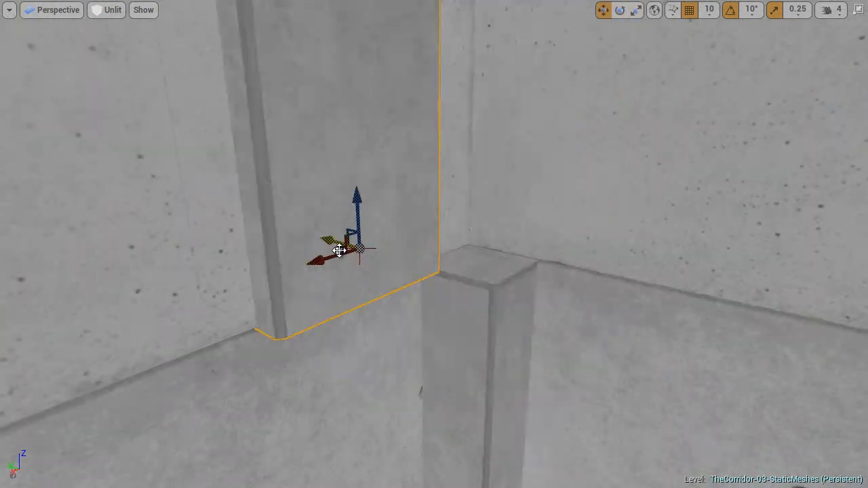
{"action": "left_click_drag", "start_coordinate": [339, 248], "coordinate": [437, 221]}
- Position upper column pieces on top of the lower columns along the corridor's negative-X wall
{"action": "right_click_drag", "start_coordinate": [438, 222], "coordinate": [813, 300]}
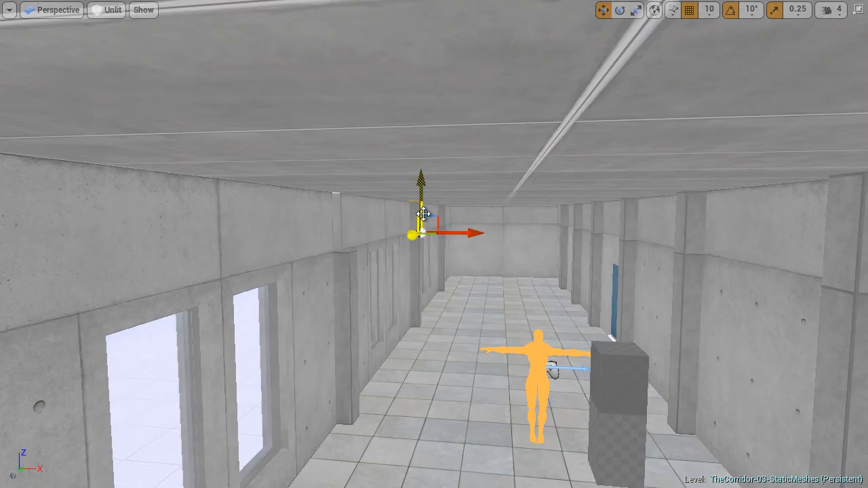
{"action": "right_click_drag", "start_coordinate": [423, 214], "coordinate": [319, 228]}
{"action": "left_click", "coordinate": [320, 251]}
{"action": "right_click_drag", "start_coordinate": [322, 270], "coordinate": [543, 165]}
{"action": "left_click_drag", "start_coordinate": [543, 165], "coordinate": [545, 139]}
{"action": "right_click_drag", "start_coordinate": [544, 139], "coordinate": [602, 258]}
- Rotate the support_ceilingfloor beam across the corridor ceiling and align it along Y with the columns
{"action": "key", "text": "e"}
{"action": "right_click_drag", "start_coordinate": [412, 238], "coordinate": [561, 235]}
{"action": "key", "text": "w"}
{"action": "right_click_drag", "start_coordinate": [840, 257], "coordinate": [509, 226]}
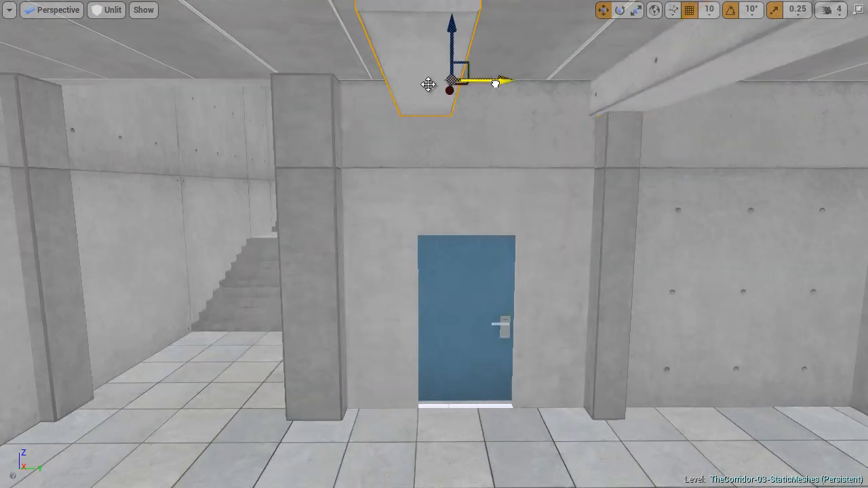
{"action": "key", "text": "e"}
{"action": "left_click_drag", "start_coordinate": [430, 84], "coordinate": [412, 73]}
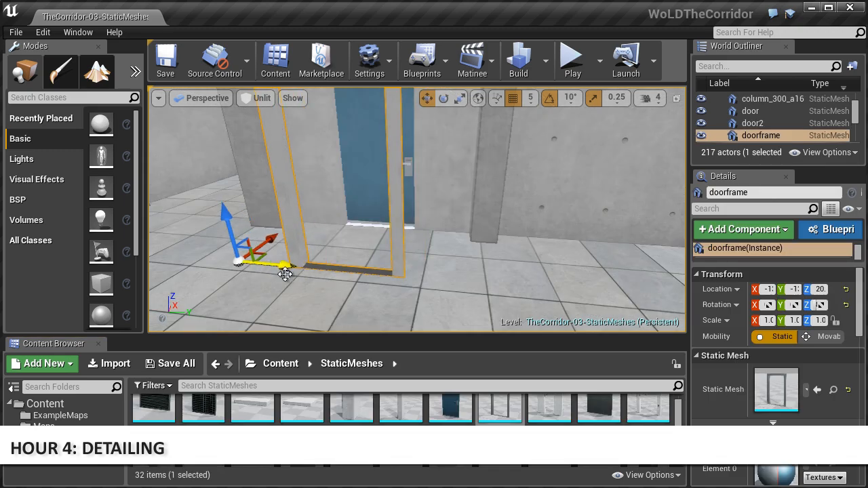
- Move the doorframe mesh along Y towards the blue door and centre the support_ceilingfloor beam over its column
{"action": "left_click_drag", "start_coordinate": [274, 246], "coordinate": [285, 265]}
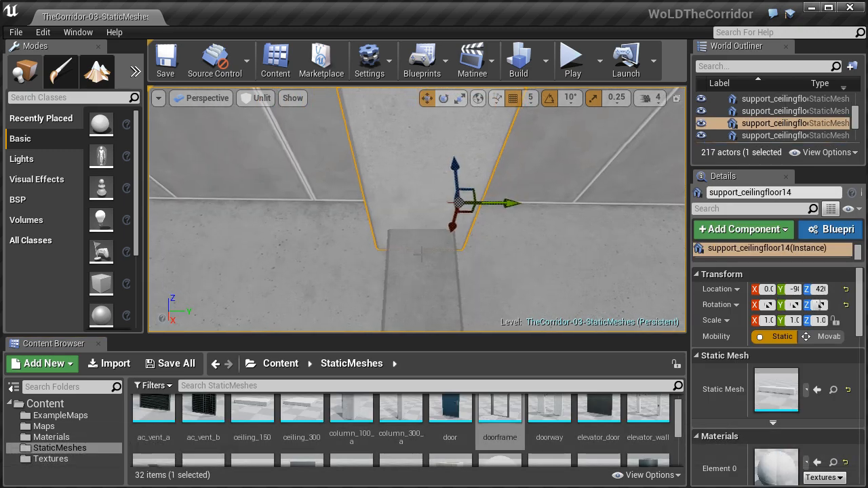
{"action": "right_click_drag", "start_coordinate": [422, 255], "coordinate": [411, 239]}
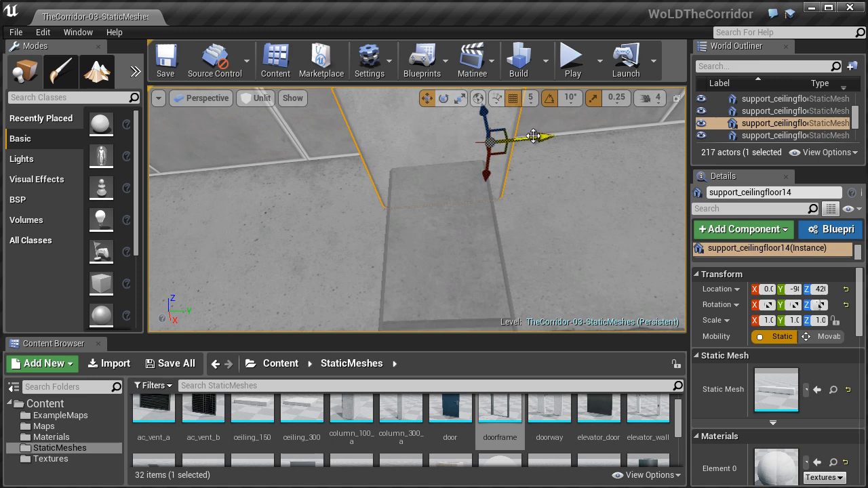
{"action": "left_click_drag", "start_coordinate": [533, 136], "coordinate": [521, 137]}
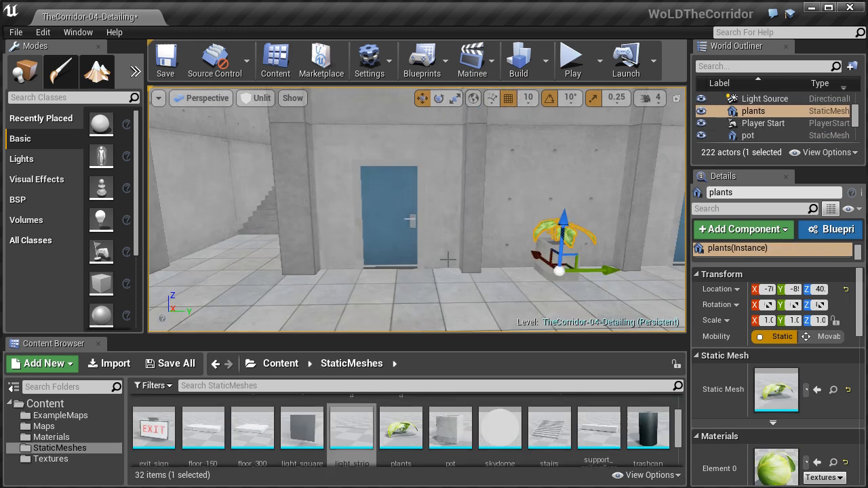
- Place the trashcan static mesh on the floor between the blue door and the potted plant
{"action": "left_click", "coordinate": [303, 428]}
{"action": "scroll", "coordinate": [663, 410], "scroll_direction": "down", "scroll_amount": 1}
{"action": "left_click_drag", "start_coordinate": [449, 290], "coordinate": [448, 288]}
{"action": "scroll", "coordinate": [582, 431], "scroll_direction": "down", "scroll_amount": 3}
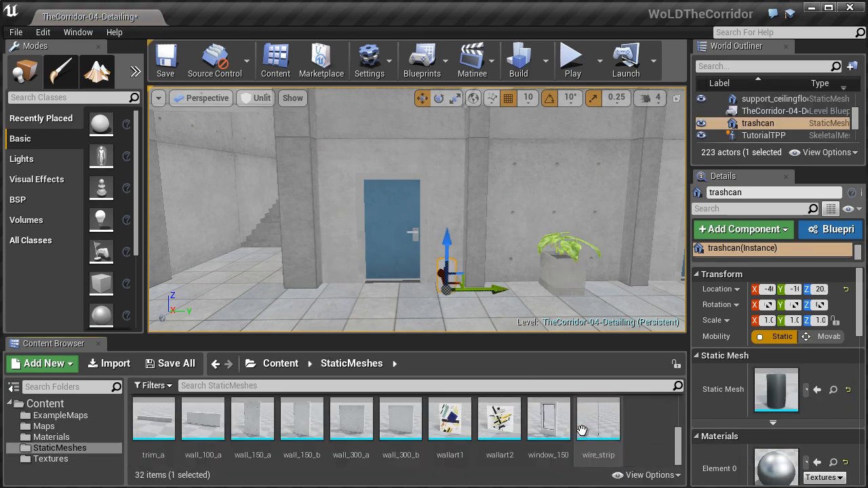
- Adjust the plants mesh over its pot and shift the plant and pot together along the floor
{"action": "key", "text": "F11"}
{"action": "right_click_drag", "start_coordinate": [415, 296], "coordinate": [527, 285]}
{"action": "left_click", "coordinate": [387, 109]}
{"action": "left_click_drag", "start_coordinate": [422, 309], "coordinate": [476, 310]}
{"action": "key", "text": "f"}
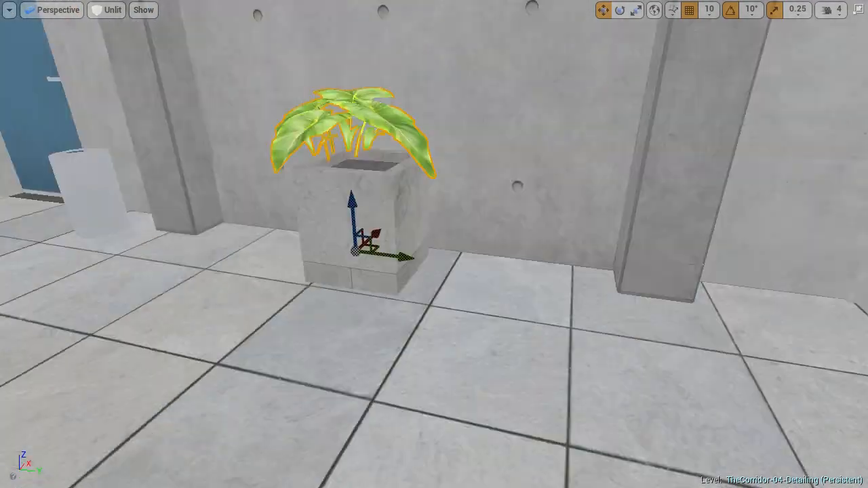
{"action": "left_click", "coordinate": [432, 201]}
{"action": "right_click_drag", "start_coordinate": [465, 305], "coordinate": [505, 300]}
{"action": "key", "text": "f"}
{"action": "left_click_drag", "start_coordinate": [505, 301], "coordinate": [475, 383], "text": "alt"}
{"action": "left_click", "coordinate": [475, 384], "text": "ctrl"}
{"action": "left_click_drag", "start_coordinate": [400, 443], "coordinate": [426, 457]}
- Rotate the AC vent static mesh to face downward and mount it on a corridor ceiling panel
{"action": "mouse_move", "coordinate": [426, 457]}
{"action": "right_mouse_down"}
{"action": "mouse_move", "coordinate": [525, 353]}
{"action": "mouse_move", "coordinate": [455, 237]}
{"action": "right_mouse_up"}
{"action": "left_click", "coordinate": [455, 237]}
{"action": "key", "text": "r"}
{"action": "key", "text": "w"}
{"action": "mouse_move", "coordinate": [462, 168]}
{"action": "left_mouse_down", "text": "shift"}
{"action": "mouse_move", "coordinate": [668, 173]}
{"action": "mouse_move", "coordinate": [854, 196]}
{"action": "mouse_move", "coordinate": [176, 171]}
{"action": "mouse_move", "coordinate": [95, 178]}
{"action": "left_mouse_up", "text": "shift"}
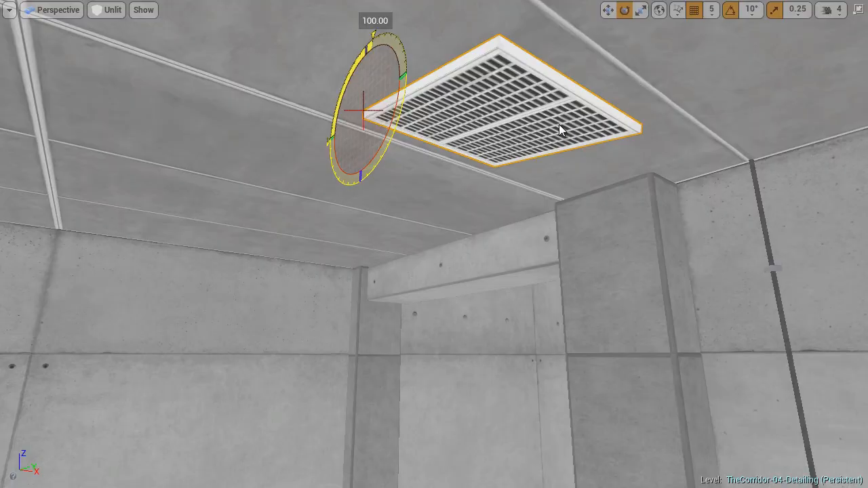
{"action": "right_click_drag", "start_coordinate": [559, 124], "coordinate": [475, 204]}
{"action": "key", "text": "w"}
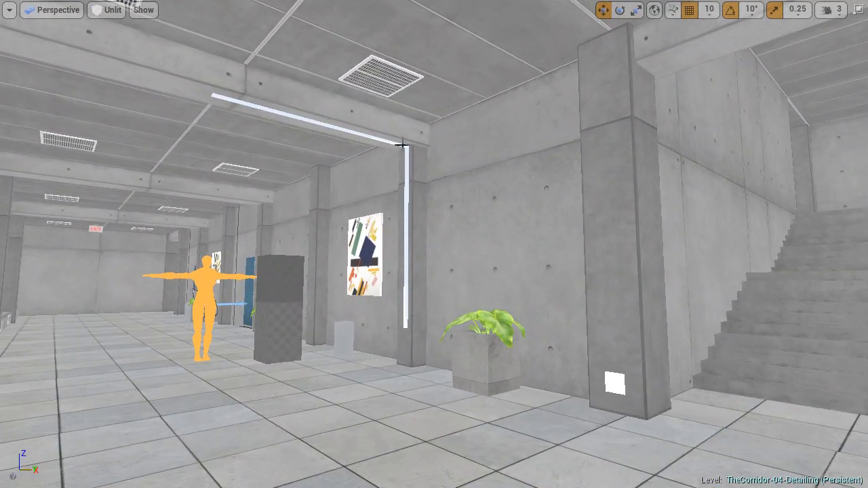
- Centre the vertical light strip on its column along Y using a grid snap of 5
{"action": "left_click", "coordinate": [401, 144]}
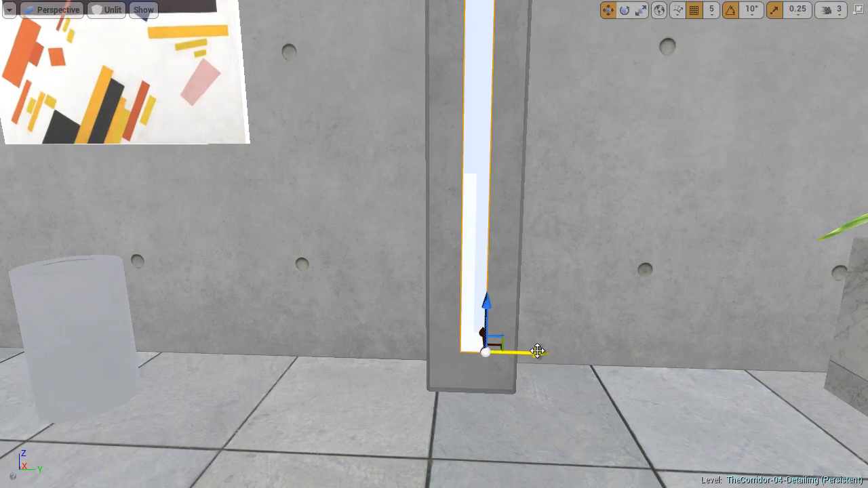
{"action": "key", "text": "bracketright"}
{"action": "right_click_drag", "start_coordinate": [538, 351], "coordinate": [543, 295]}
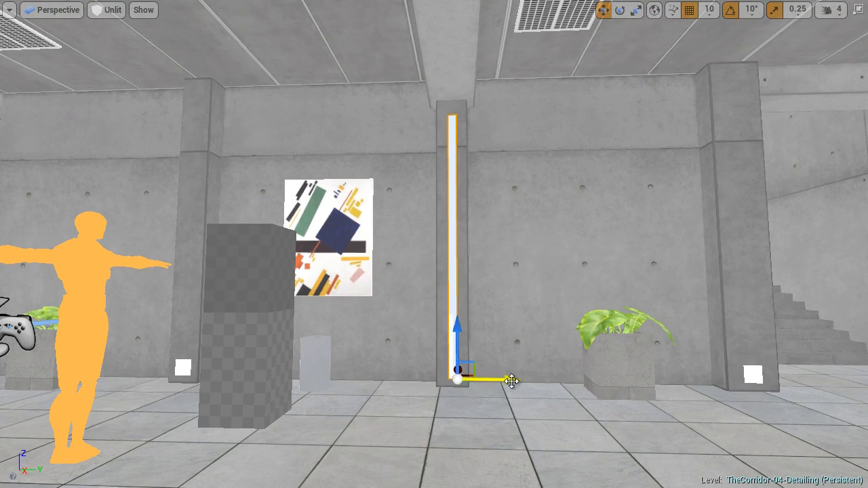
- Duplicate the round-iconed dirt decal across the corridor floor tiles in front of the stairs
{"action": "key", "text": "F11"}
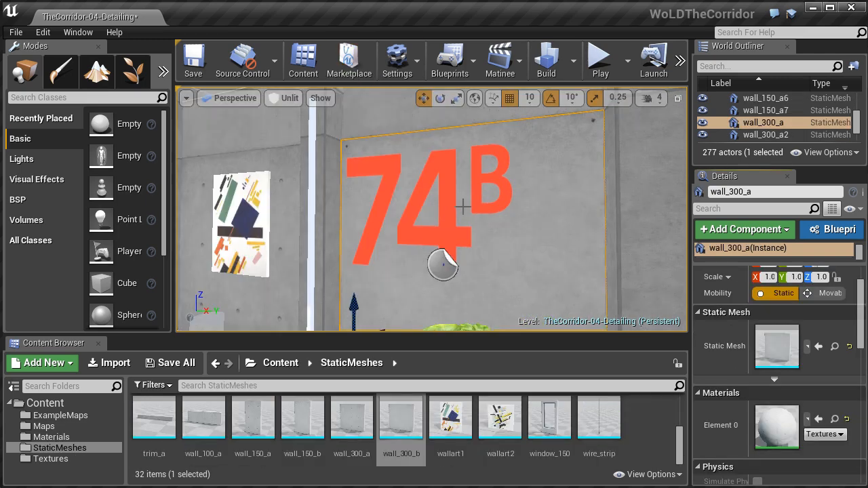
{"action": "right_click_drag", "start_coordinate": [464, 207], "coordinate": [418, 192]}
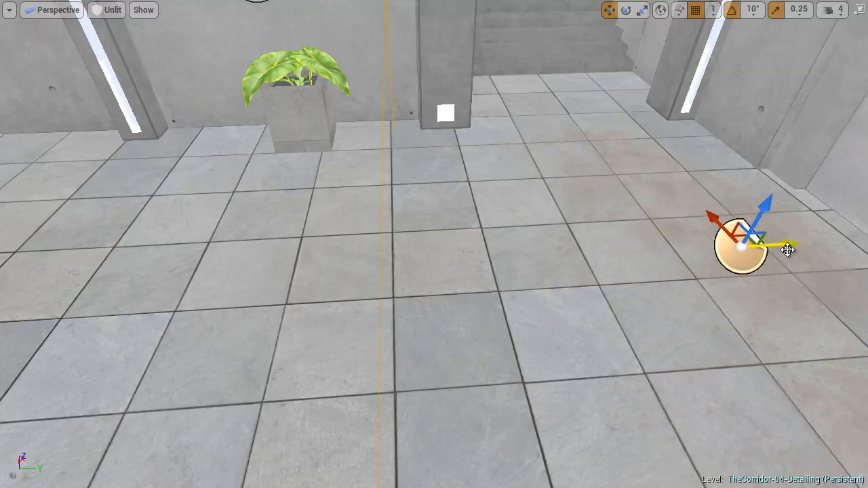
{"action": "key", "text": "f"}
{"action": "key", "text": "w"}
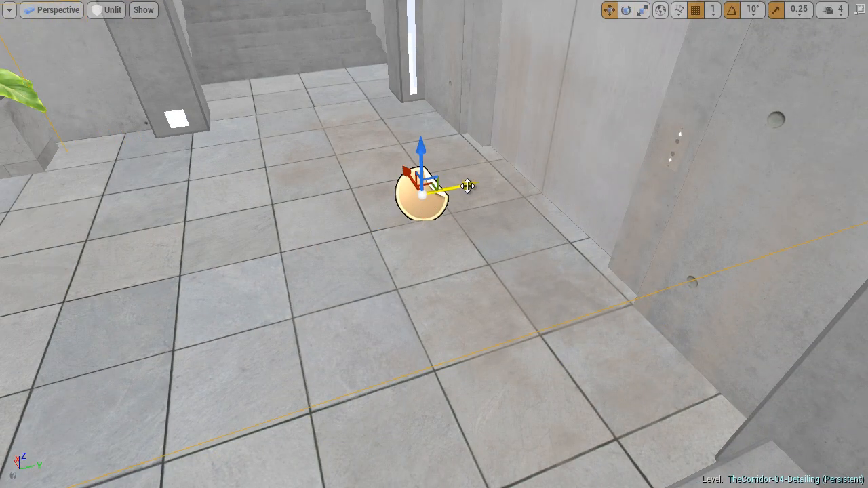
{"action": "left_click_drag", "start_coordinate": [503, 189], "coordinate": [485, 181], "text": "alt"}
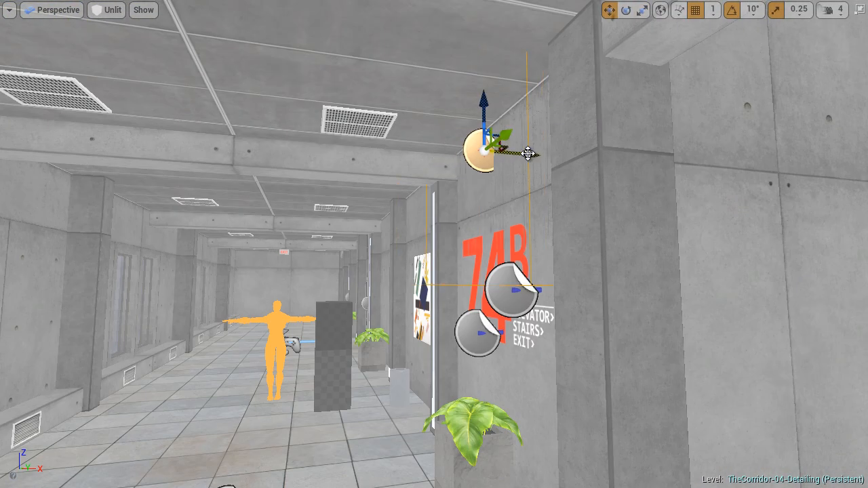
- Select the ceiling beams and upper column blocks along the wall with the 74B sign and door 108
{"action": "key", "text": "f"}
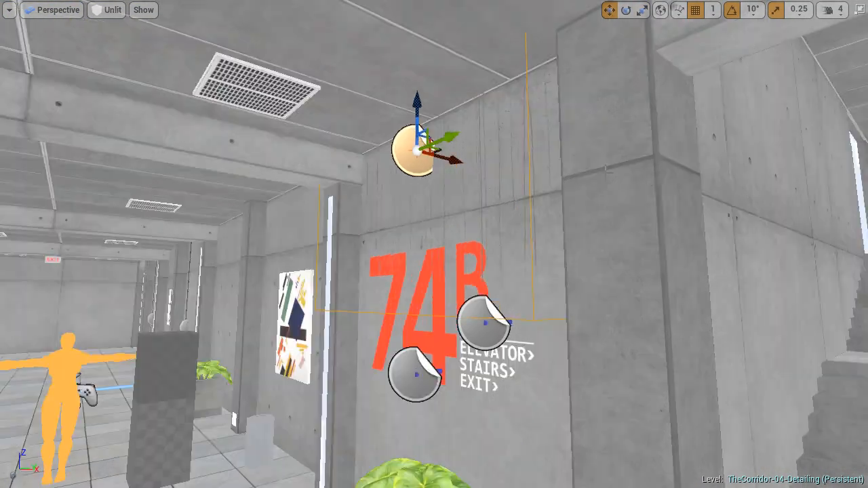
{"action": "left_click", "coordinate": [248, 116]}
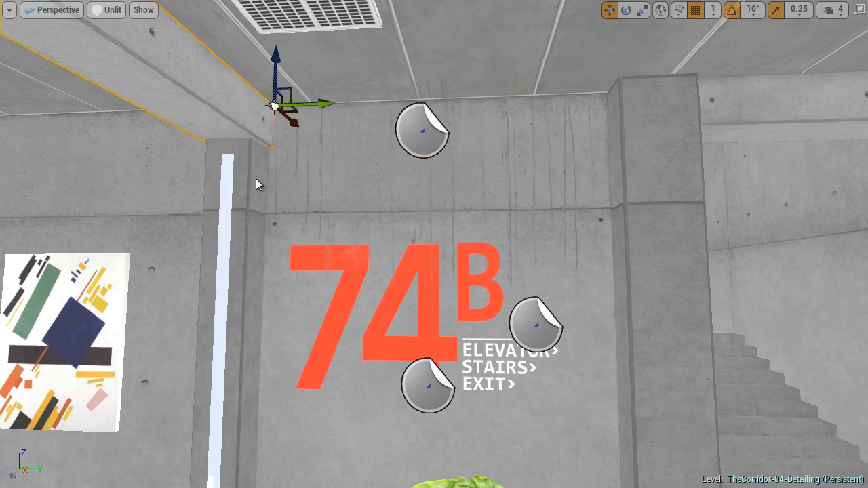
{"action": "left_click", "coordinate": [258, 183], "text": "ctrl"}
{"action": "right_click_drag", "start_coordinate": [229, 234], "coordinate": [166, 234]}
{"action": "left_click", "coordinate": [31, 198], "text": "ctrl"}
{"action": "right_click_drag", "start_coordinate": [481, 207], "coordinate": [781, 208]}
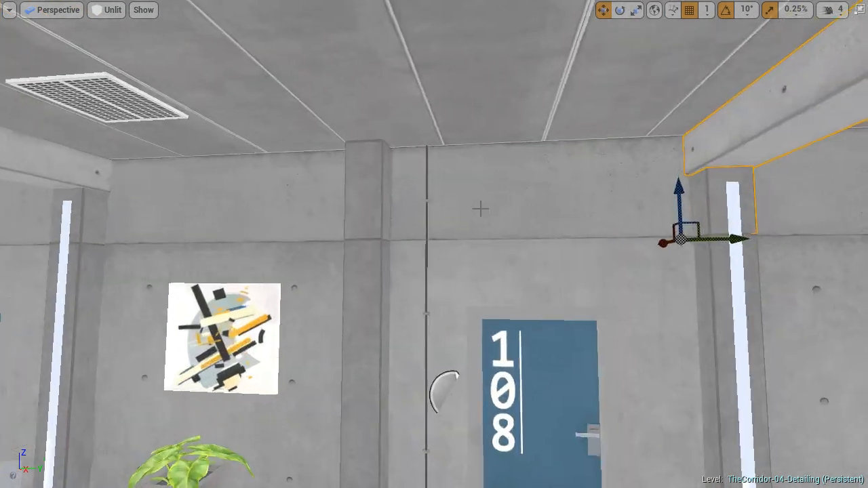
{"action": "left_click", "coordinate": [365, 197], "text": "ctrl"}
{"action": "left_click", "coordinate": [91, 176], "text": "ctrl"}
{"action": "right_click_drag", "start_coordinate": [298, 208], "coordinate": [163, 208]}
{"action": "key", "text": "f"}
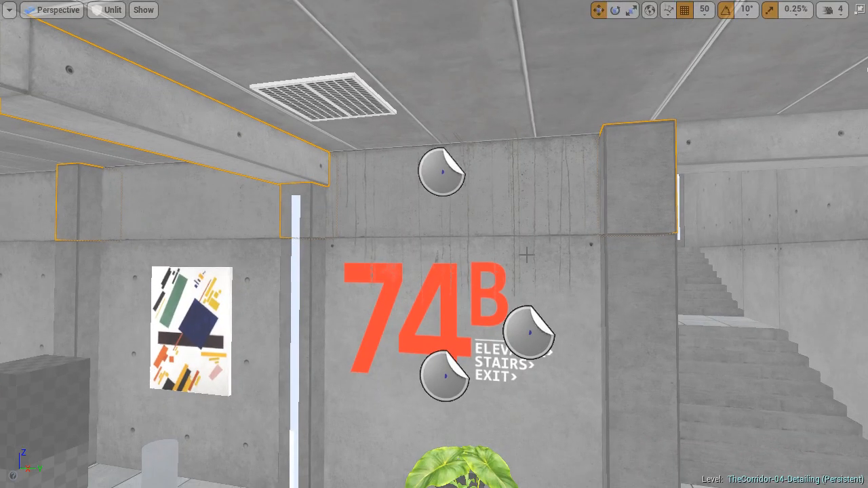
- Raise the dirt-streak decal above the 74B sign along Z using a grid snap of 5
{"action": "right_click_drag", "start_coordinate": [527, 255], "coordinate": [495, 255]}
{"action": "left_click", "coordinate": [475, 171]}
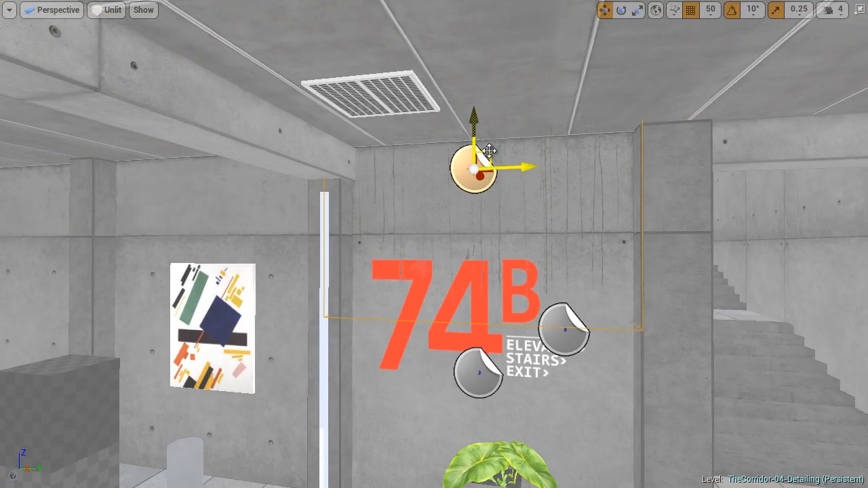
{"action": "left_click_drag", "start_coordinate": [476, 120], "coordinate": [477, 81]}
{"action": "key", "text": "ctrl+z"}
{"action": "key", "text": "bracketleft"}
{"action": "key", "text": "bracketleft"}
{"action": "left_click_drag", "start_coordinate": [477, 115], "coordinate": [478, 54]}
- Select the ceiling panels above the 74B wall and turn off Receives Decals for them
{"action": "right_click_drag", "start_coordinate": [479, 55], "coordinate": [470, 22]}
{"action": "left_click", "coordinate": [489, 101]}
{"action": "left_click", "coordinate": [291, 116], "text": "ctrl"}
{"action": "right_click_drag", "start_coordinate": [407, 150], "coordinate": [522, 118]}
{"action": "left_click", "coordinate": [644, 183], "text": "ctrl"}
{"action": "mouse_move", "coordinate": [655, 193]}
{"action": "right_mouse_down"}
{"action": "mouse_move", "coordinate": [626, 215]}
{"action": "mouse_move", "coordinate": [668, 202]}
{"action": "right_mouse_up"}
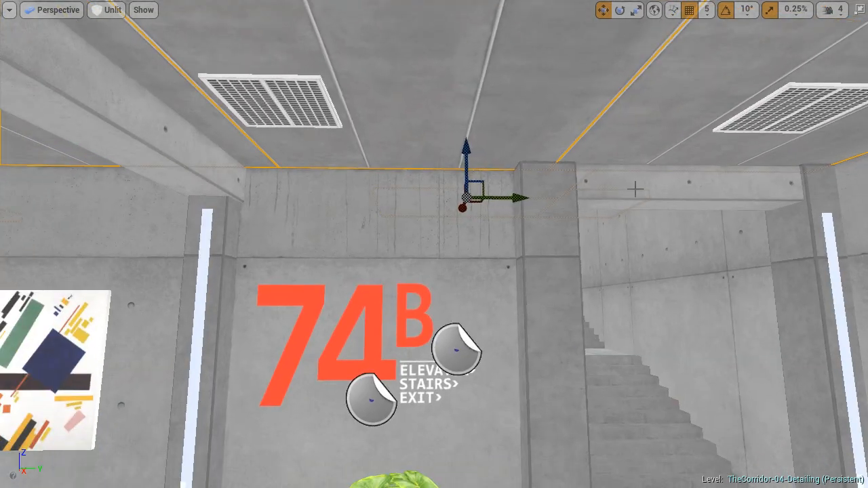
{"action": "key", "text": "F11"}
{"action": "left_click", "coordinate": [756, 248]}
{"action": "key", "text": "F11"}
{"action": "key", "text": "Escape"}
- Duplicate the dirt-streak decal along Y onto the neighbouring wall-art bay and lower the copy slightly
{"action": "right_click_drag", "start_coordinate": [529, 235], "coordinate": [411, 114]}
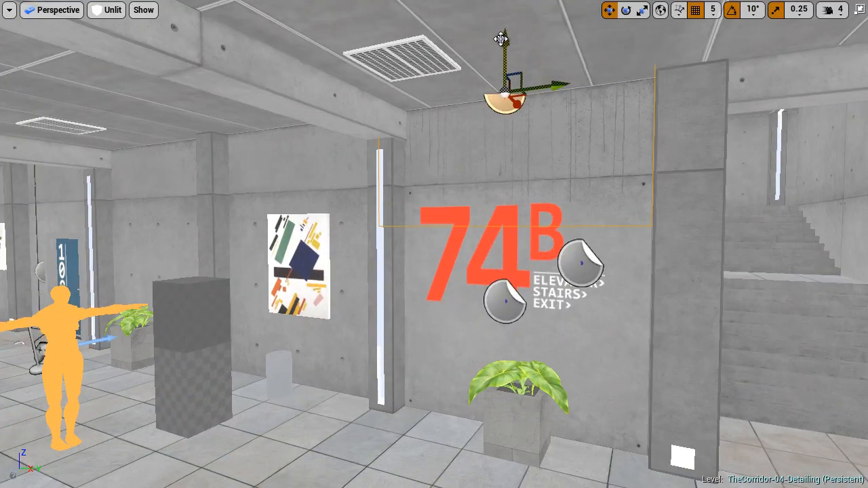
{"action": "right_click_drag", "start_coordinate": [501, 39], "coordinate": [559, 78]}
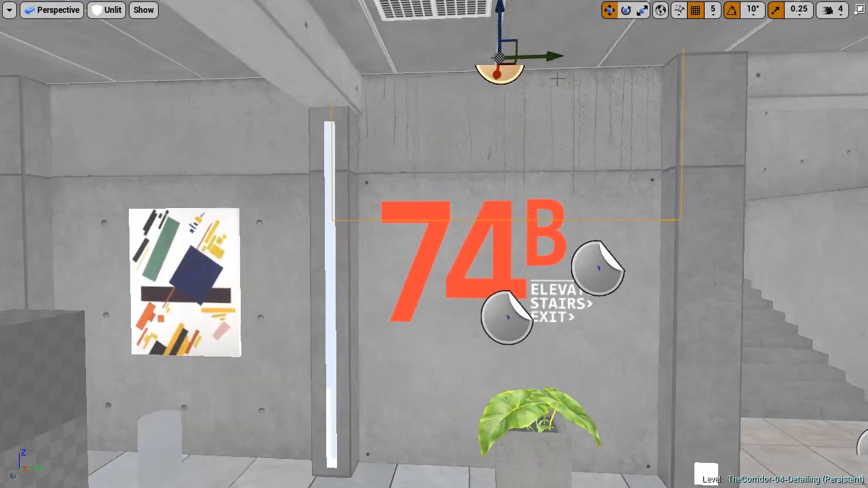
{"action": "left_click_drag", "start_coordinate": [553, 57], "coordinate": [477, 60], "text": "alt+shift"}
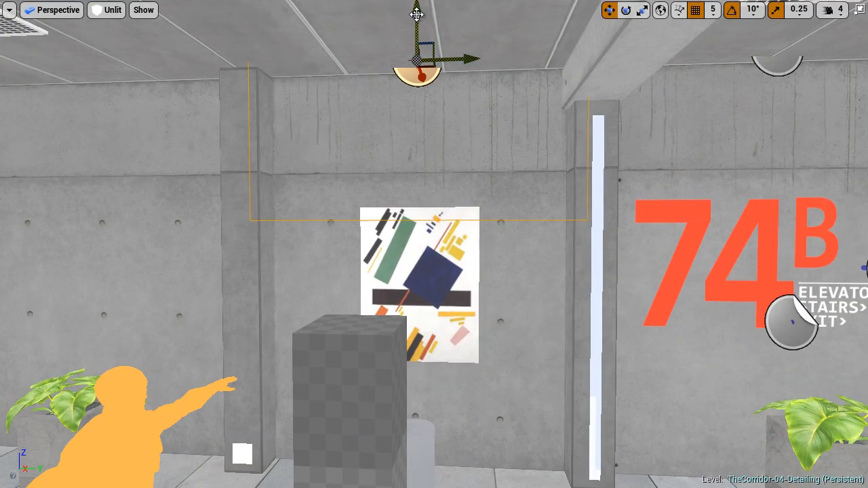
{"action": "left_click_drag", "start_coordinate": [416, 14], "coordinate": [418, 47]}
- Turn off Receives Decals for the wall art meshes
{"action": "left_click", "coordinate": [428, 231]}
{"action": "key", "text": "F11"}
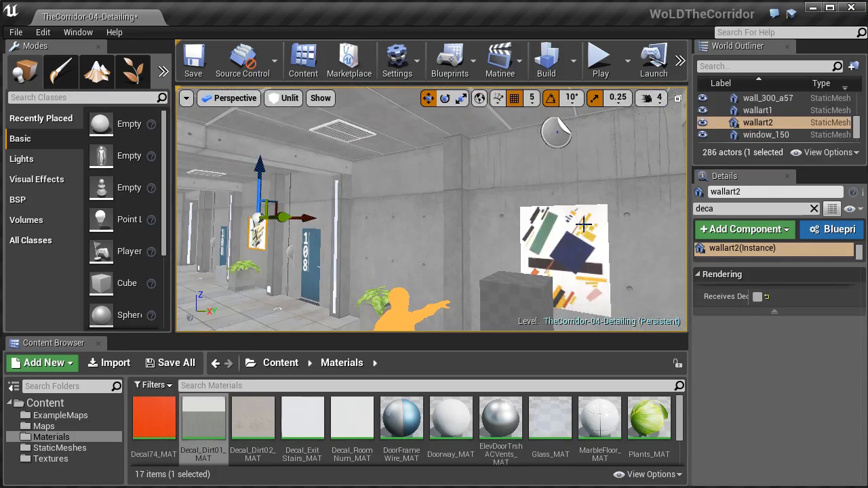
{"action": "key", "text": "F11"}
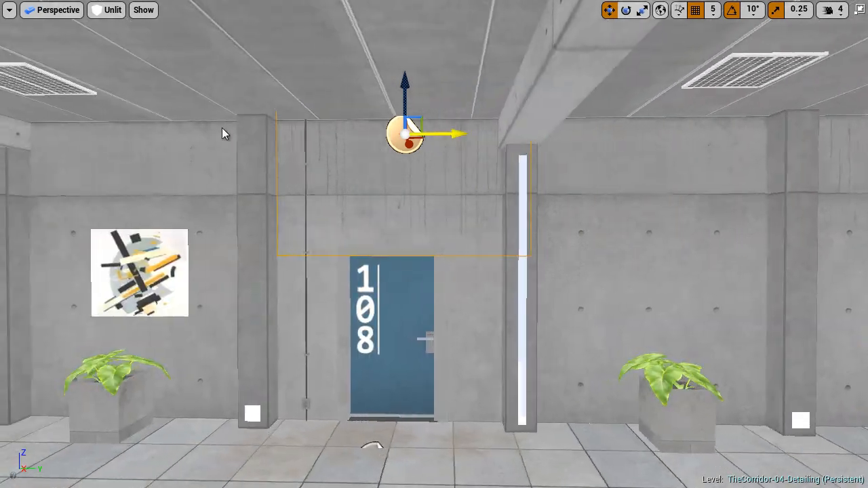
- Nudge the dirt-streak decals into place on the upper walls above door 108 and the wall art
{"action": "scroll", "coordinate": [225, 132], "scroll_direction": "up", "scroll_amount": 3}
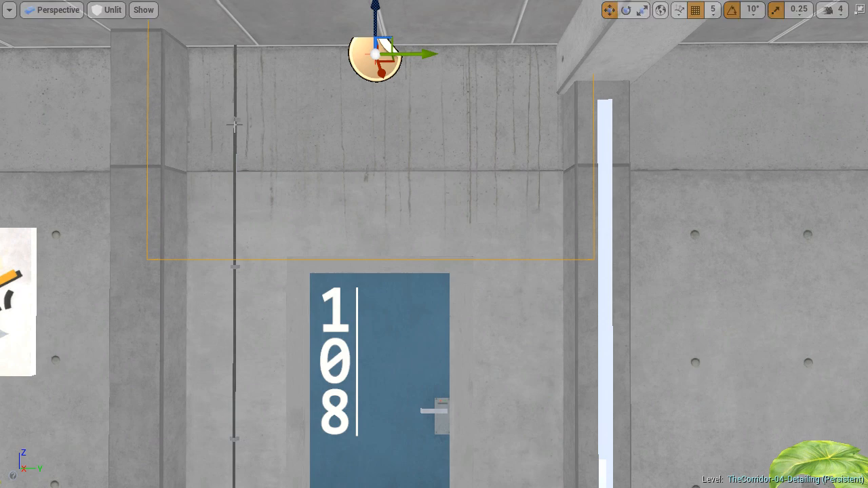
{"action": "left_click_drag", "start_coordinate": [379, 17], "coordinate": [400, 16]}
{"action": "left_click_drag", "start_coordinate": [399, 16], "coordinate": [405, 16]}
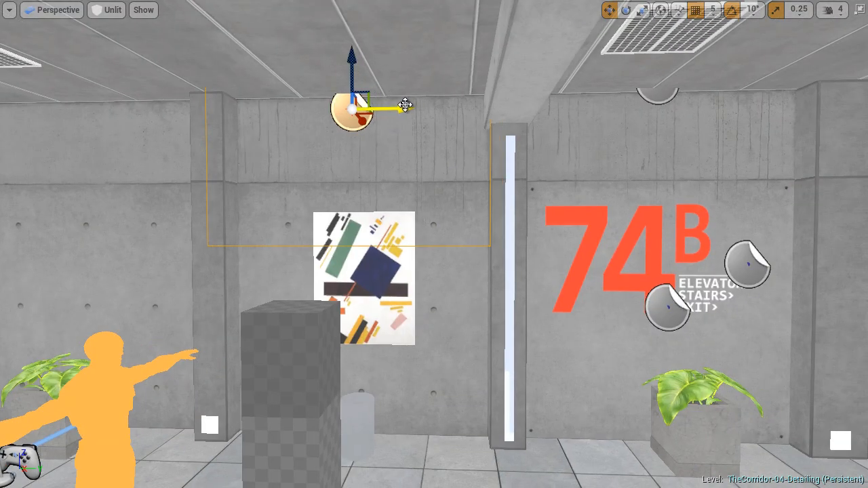
{"action": "key", "text": "r"}
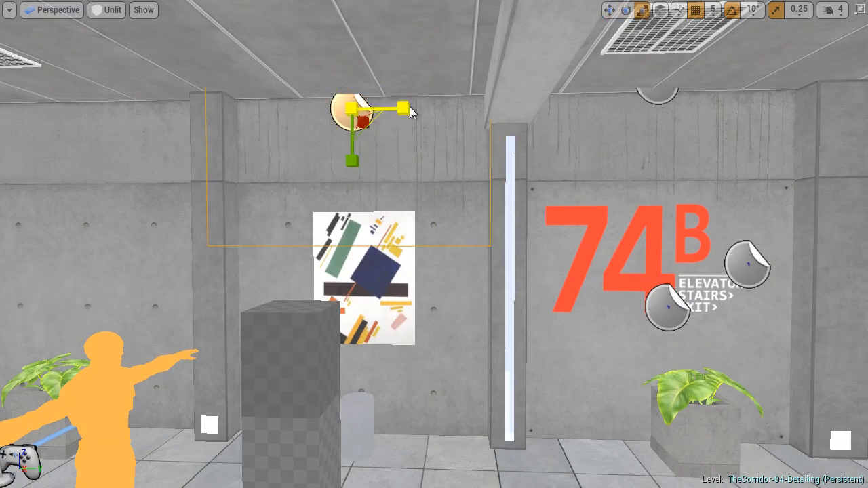
{"action": "key", "text": "w"}
{"action": "right_click_drag", "start_coordinate": [419, 119], "coordinate": [432, 154]}
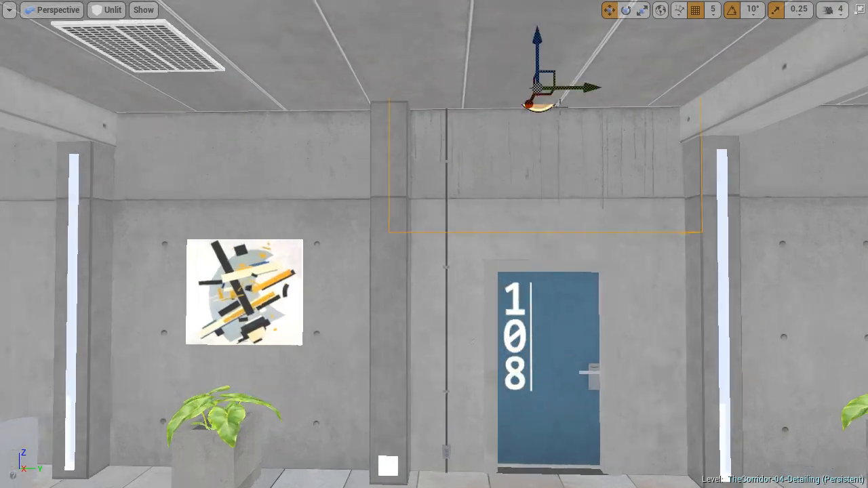
- Adjust the position and height of the dirt-streak decal above the wall art between the two blue doors
{"action": "key", "text": "f"}
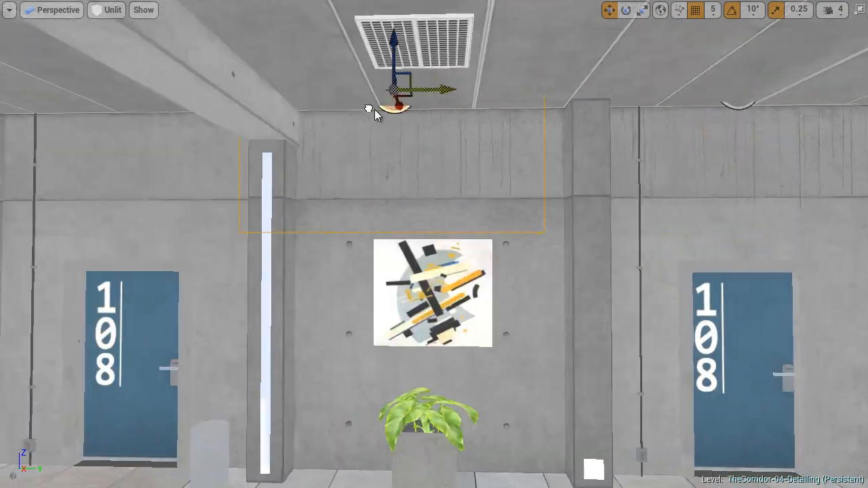
{"action": "key", "text": "r"}
{"action": "key", "text": "w"}
{"action": "mouse_move", "coordinate": [478, 91]}
{"action": "left_mouse_down"}
{"action": "mouse_move", "coordinate": [468, 91]}
{"action": "mouse_move", "coordinate": [479, 91]}
{"action": "left_mouse_up"}
{"action": "right_click_drag", "start_coordinate": [479, 91], "coordinate": [502, 92]}
{"action": "left_click_drag", "start_coordinate": [383, 51], "coordinate": [381, 69]}
{"action": "mouse_move", "coordinate": [448, 115]}
{"action": "right_mouse_down"}
{"action": "mouse_move", "coordinate": [417, 128]}
{"action": "mouse_move", "coordinate": [452, 117]}
{"action": "mouse_move", "coordinate": [542, 122]}
{"action": "mouse_move", "coordinate": [442, 128]}
{"action": "right_mouse_up"}
- Check the dirt decals in game view and save the TheCorridor-04-Detailing map
{"action": "key", "text": "Escape"}
{"action": "key", "text": "g"}
{"action": "key", "text": "g"}
{"action": "left_click", "coordinate": [467, 110]}
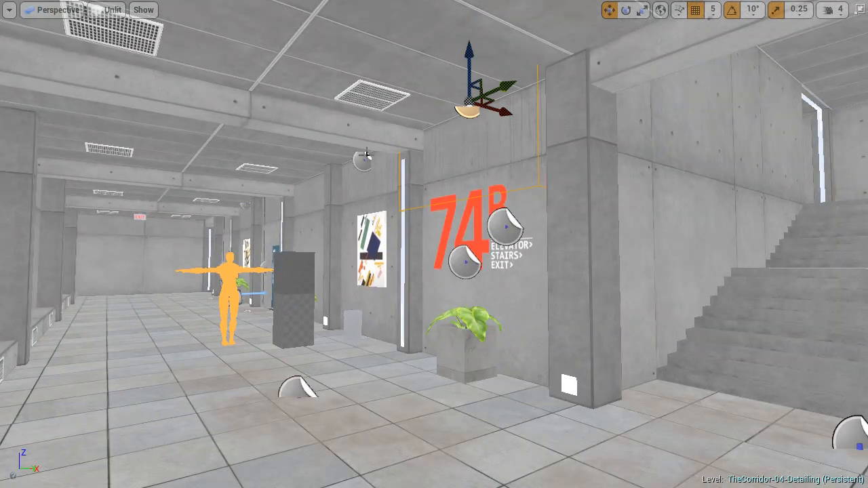
{"action": "left_click", "coordinate": [363, 159]}
{"action": "left_click", "coordinate": [467, 110]}
{"action": "key", "text": "ctrl+s"}
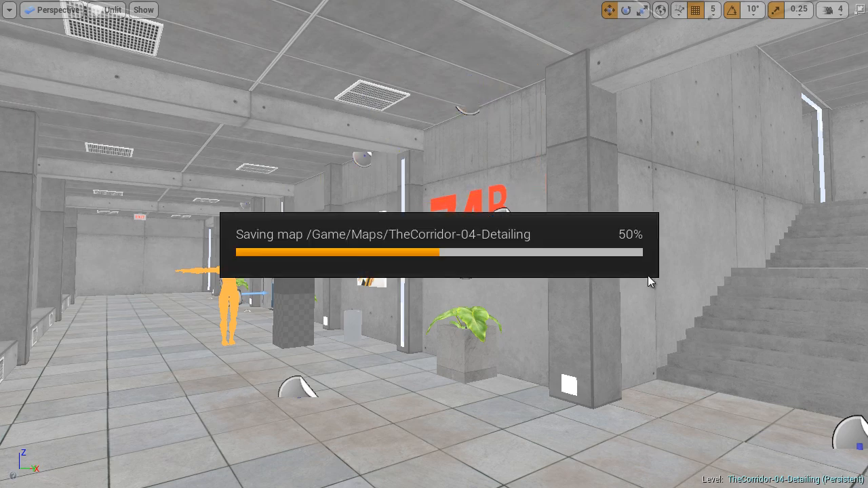
- Duplicate the 74B sign decals and position the copy on the corridor's far end wall
{"action": "left_click", "coordinate": [509, 227]}
{"action": "key", "text": "f"}
{"action": "left_click_drag", "start_coordinate": [544, 233], "coordinate": [642, 240], "text": "shift"}
{"action": "left_click_drag", "start_coordinate": [554, 233], "coordinate": [491, 257], "text": "shift"}
{"action": "left_click_drag", "start_coordinate": [501, 229], "coordinate": [508, 219], "text": "shift"}
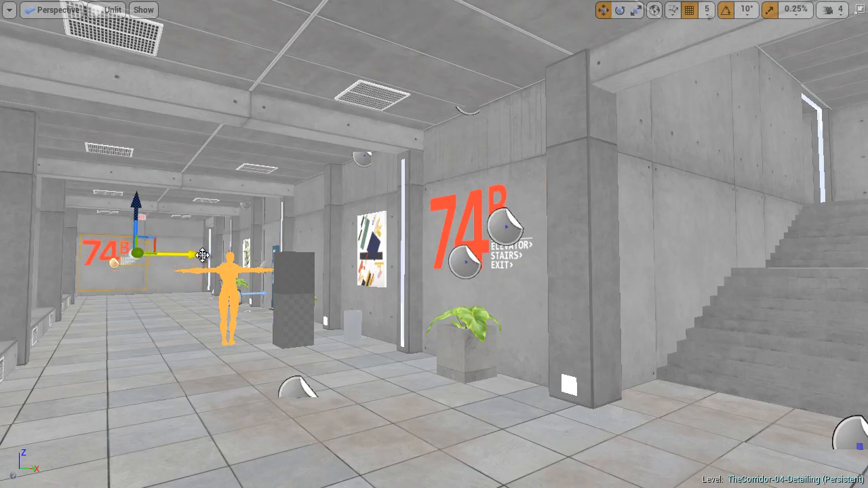
{"action": "left_click_drag", "start_coordinate": [202, 255], "coordinate": [253, 257]}
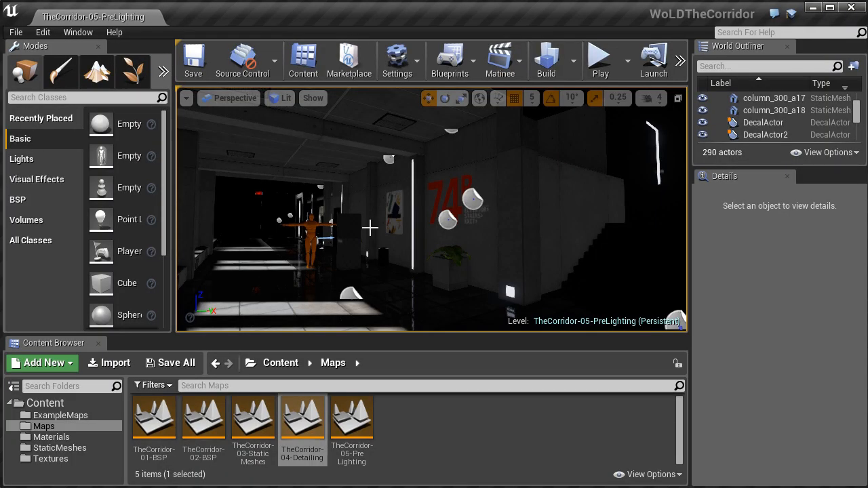
{"action": "scroll", "coordinate": [374, 231], "scroll_direction": "up", "scroll_amount": 10}
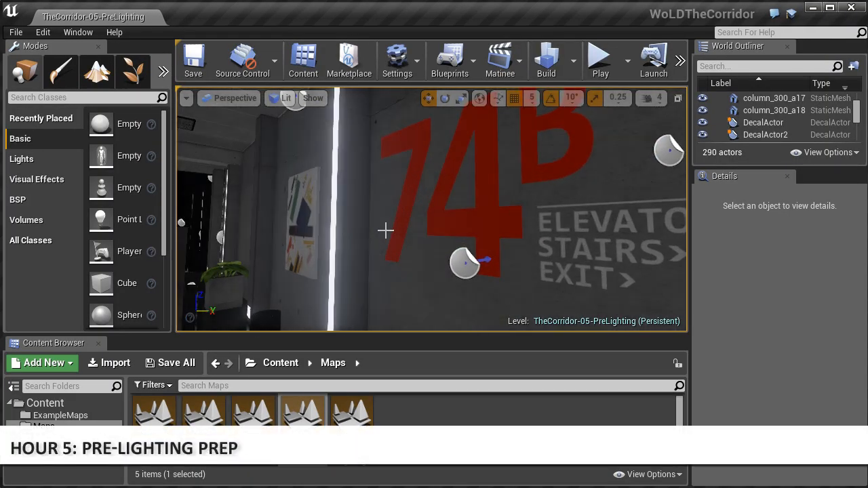
{"action": "scroll", "coordinate": [369, 218], "scroll_direction": "down", "scroll_amount": 10}
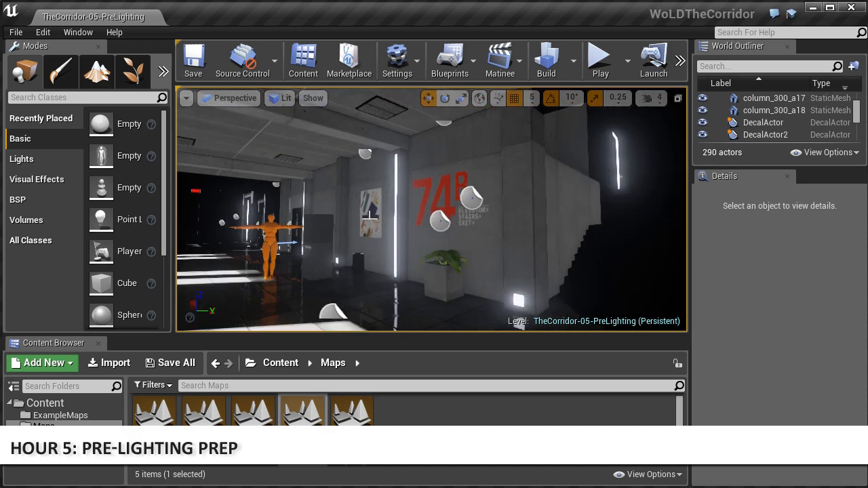
{"action": "right_click_drag", "start_coordinate": [369, 217], "coordinate": [367, 219]}
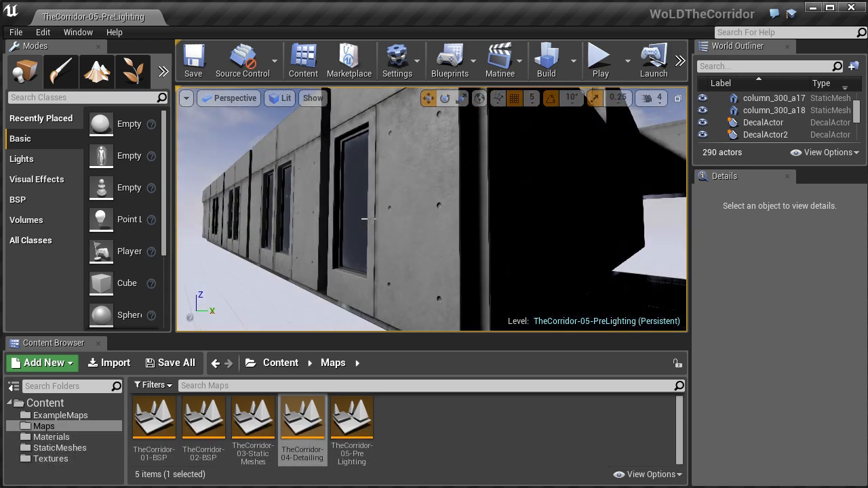
{"action": "scroll", "coordinate": [367, 219], "scroll_direction": "up", "scroll_amount": 6}
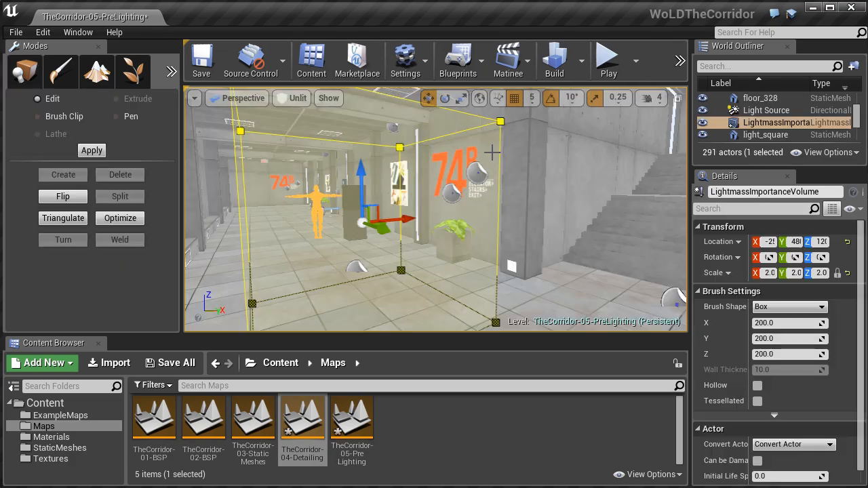
- Reshape the LightmassImportanceVolume by moving its vertices in the Top and Front views until it encloses the whole building
{"action": "right_click_drag", "start_coordinate": [492, 154], "coordinate": [489, 158]}
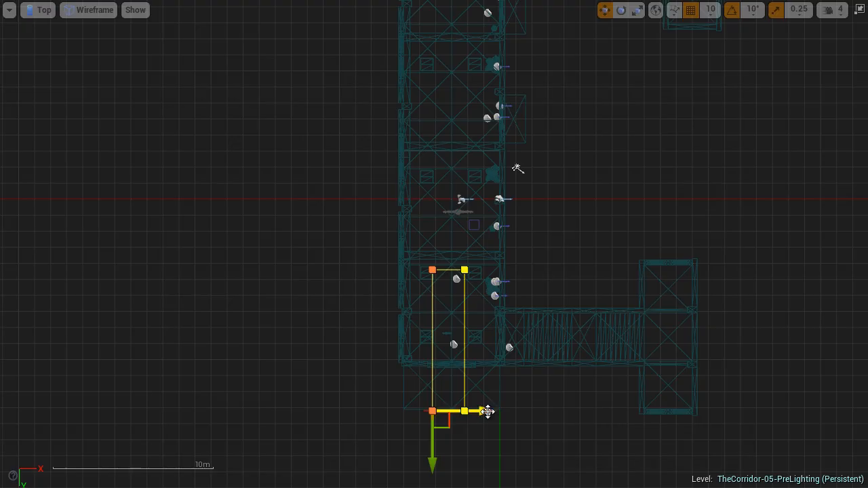
{"action": "left_click_drag", "start_coordinate": [488, 412], "coordinate": [438, 412]}
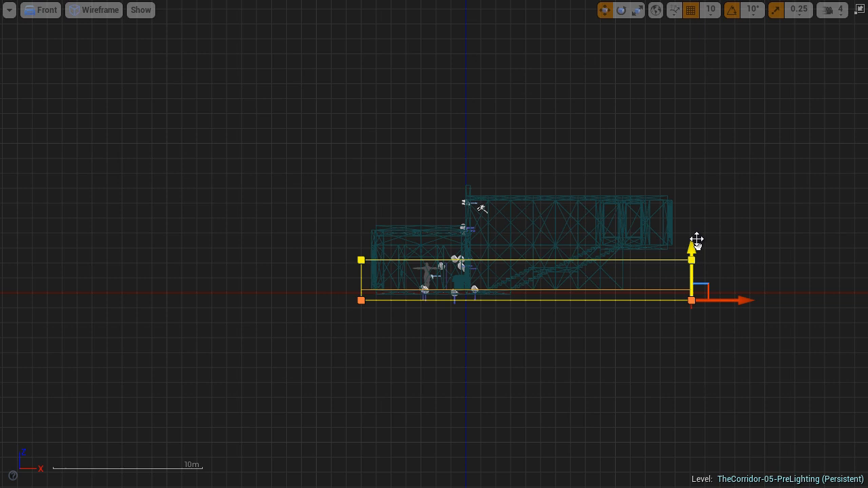
{"action": "left_click_drag", "start_coordinate": [697, 239], "coordinate": [699, 250]}
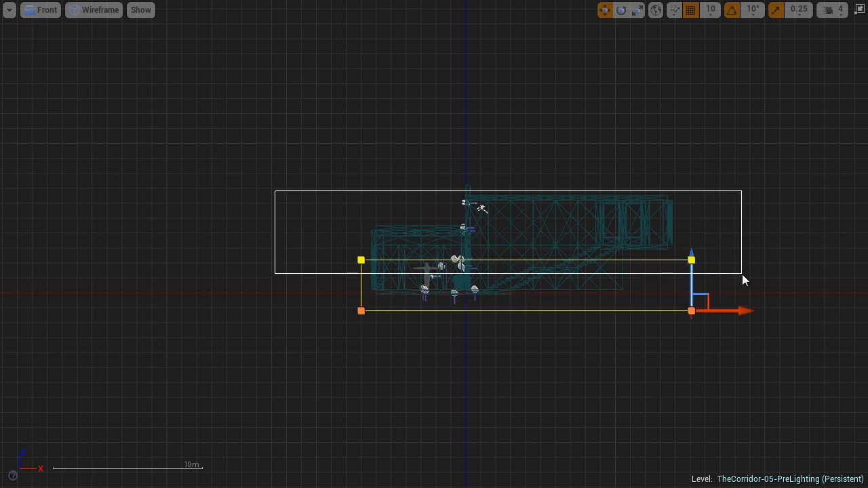
{"action": "left_click_drag", "start_coordinate": [742, 274], "coordinate": [742, 274], "text": "ctrl+alt"}
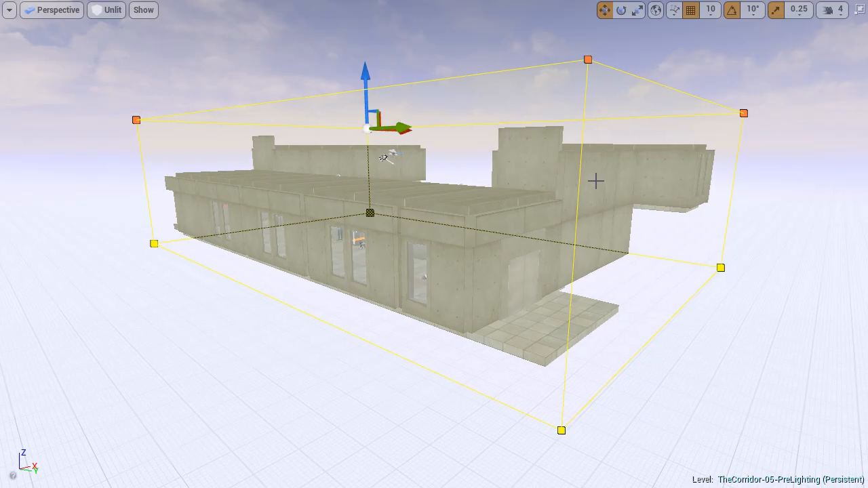
{"action": "right_click_drag", "start_coordinate": [595, 180], "coordinate": [520, 169]}
{"action": "scroll", "coordinate": [522, 169], "scroll_direction": "up", "scroll_amount": 2}
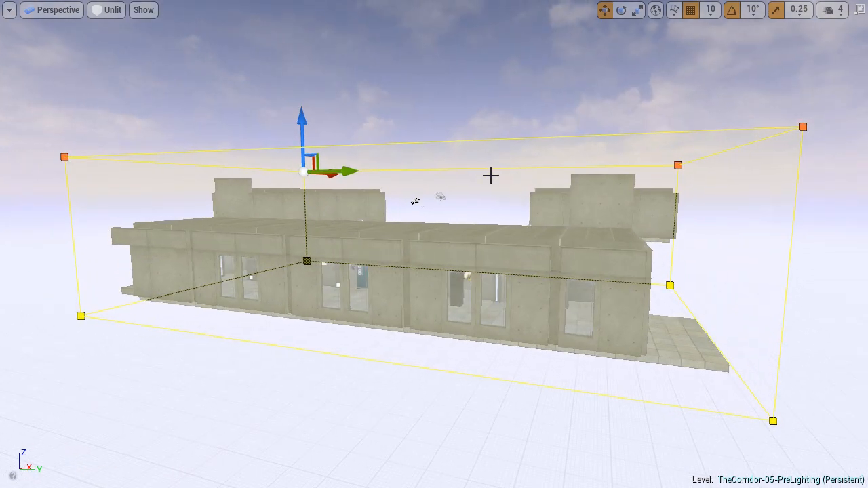
{"action": "scroll", "coordinate": [498, 179], "scroll_direction": "up", "scroll_amount": 4}
{"action": "right_click_drag", "start_coordinate": [502, 177], "coordinate": [437, 199]}
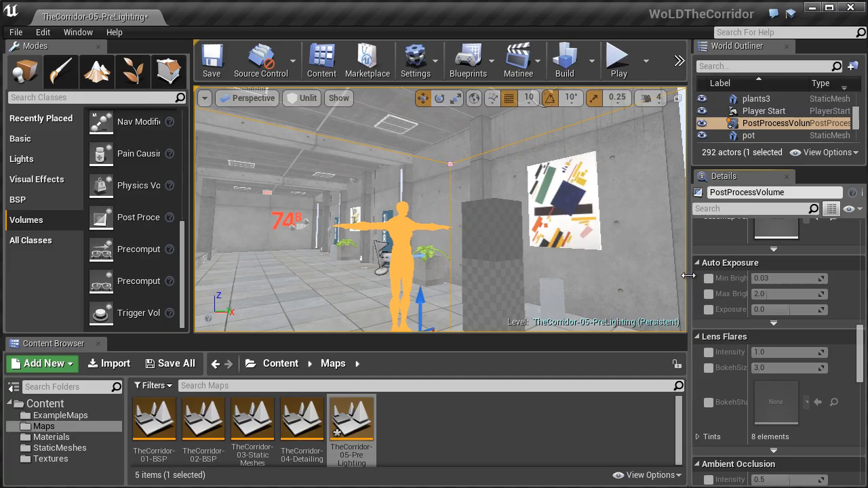
- Override the post process volume's Auto Exposure and set both Min Brightness and Max Brightness to 1
{"action": "left_click_drag", "start_coordinate": [690, 271], "coordinate": [645, 276]}
{"action": "left_click", "coordinate": [666, 279]}
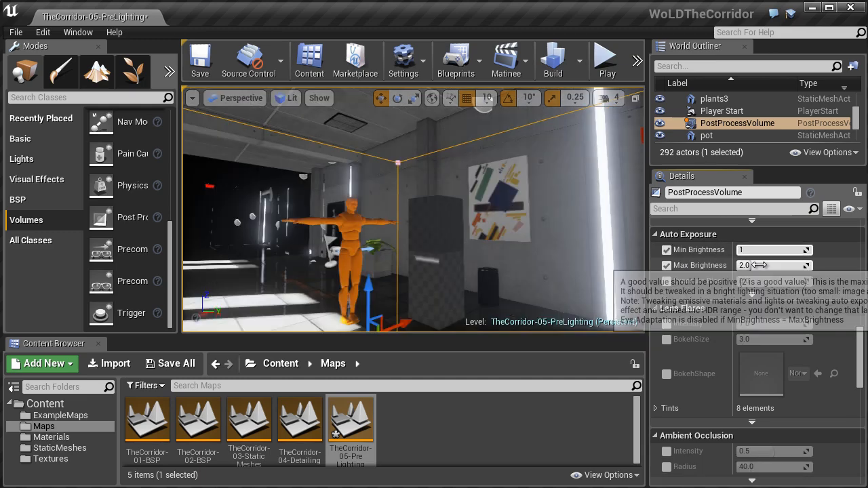
{"action": "left_click", "coordinate": [758, 266]}
{"action": "type", "text": "1"}
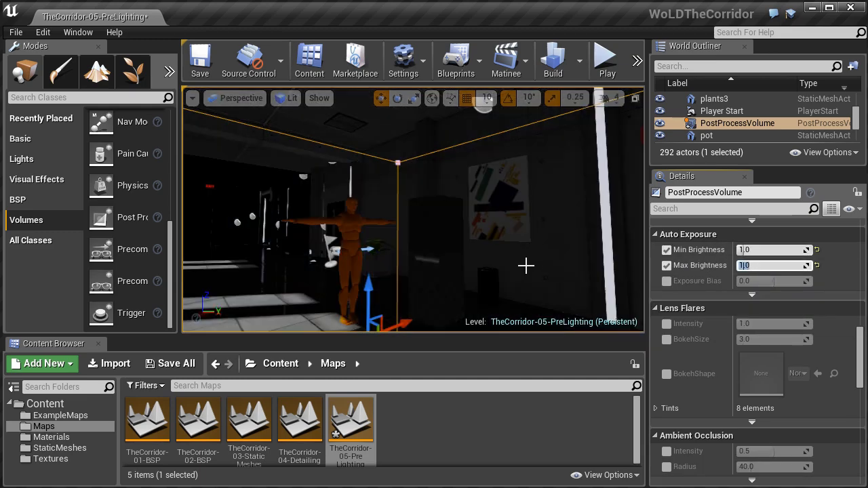
{"action": "right_click_drag", "start_coordinate": [526, 266], "coordinate": [475, 246]}
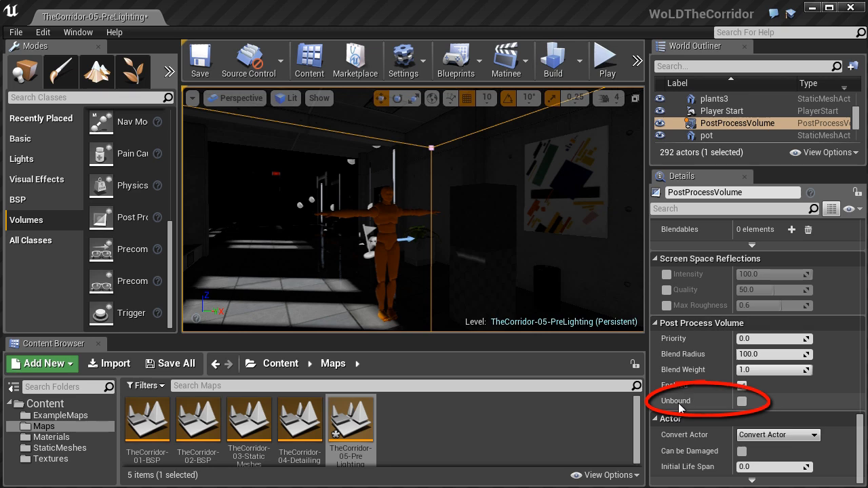
- Make the post process volume unbound and turn off its Exposure Bias override
{"action": "left_click", "coordinate": [743, 402]}
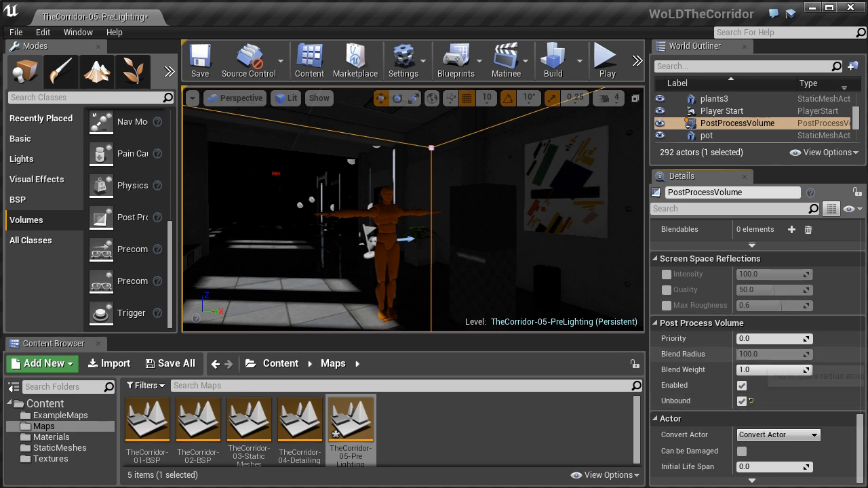
{"action": "scroll", "coordinate": [859, 407], "scroll_direction": "up", "scroll_amount": 2}
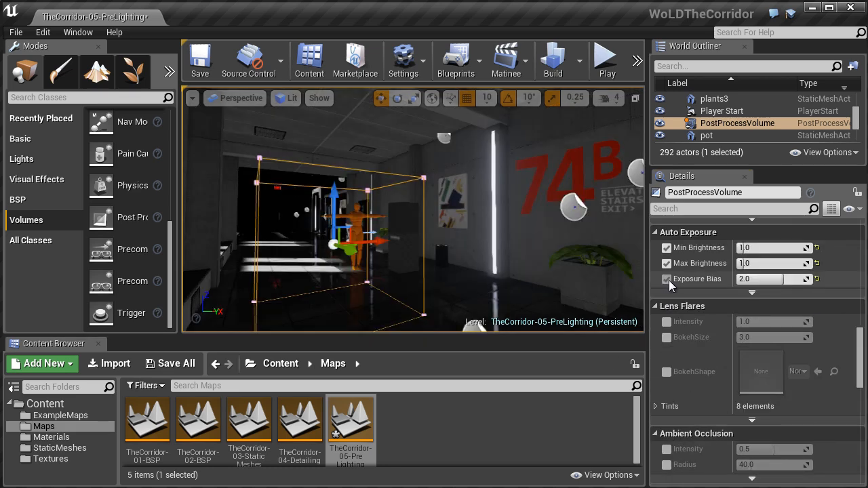
{"action": "left_click", "coordinate": [667, 280]}
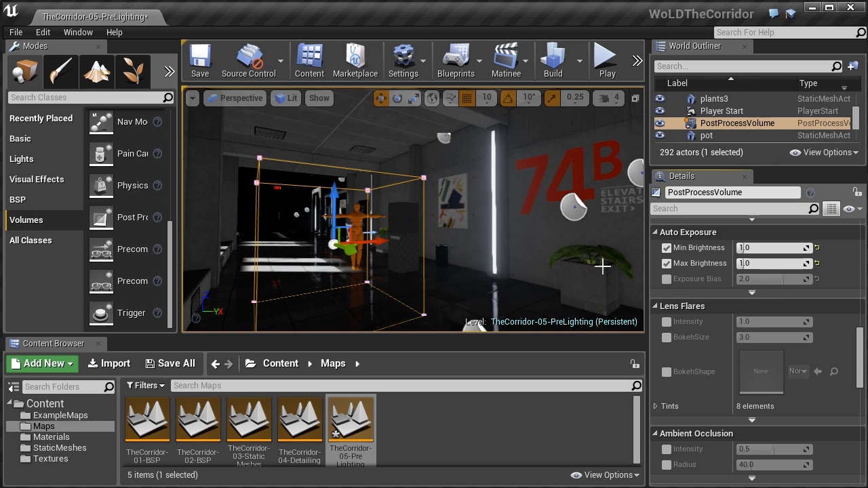
- Compare the corridor in the Unlit and Lit view modes
{"action": "key", "text": "alt+3"}
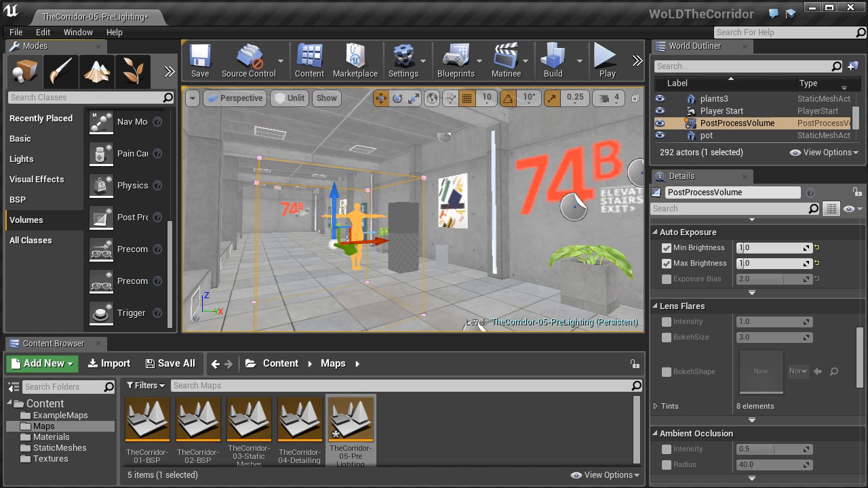
{"action": "left_click", "coordinate": [304, 104]}
{"action": "left_click", "coordinate": [308, 124]}
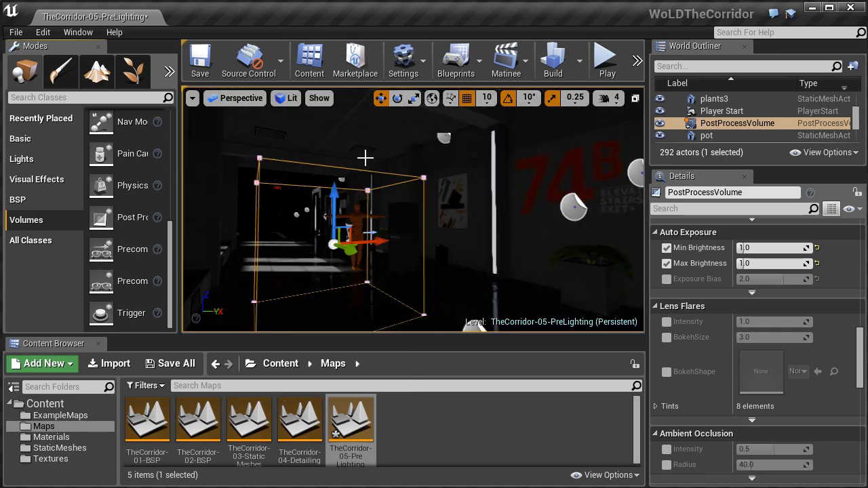
- Place a Sphere Reflection Capture in the corridor near the human figure and show the scene in Unlit mode
{"action": "right_click_drag", "start_coordinate": [365, 157], "coordinate": [438, 252]}
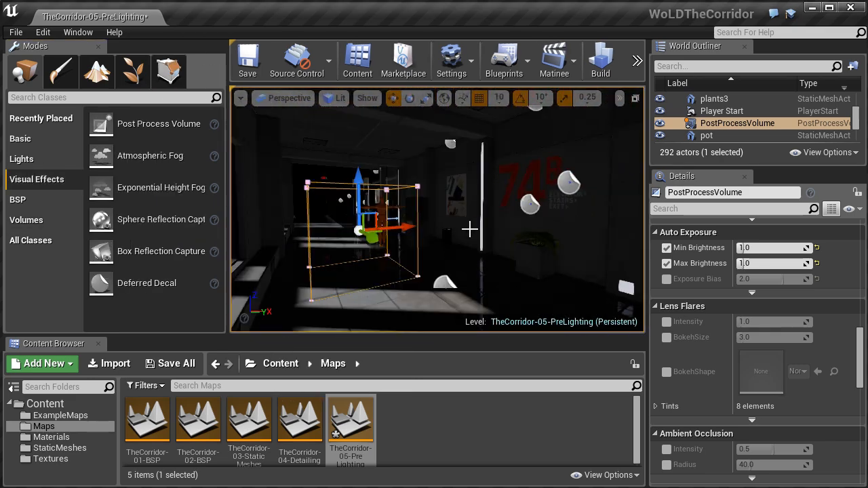
{"action": "left_click", "coordinate": [502, 194]}
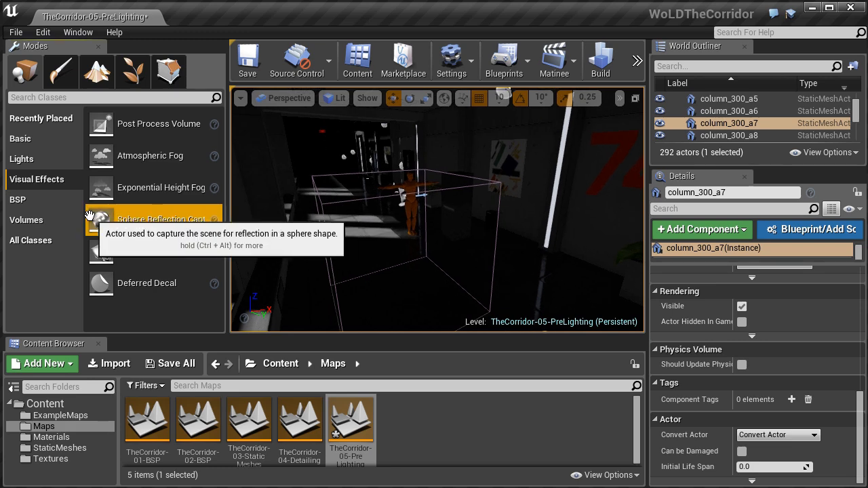
{"action": "left_click_drag", "start_coordinate": [153, 220], "coordinate": [401, 228]}
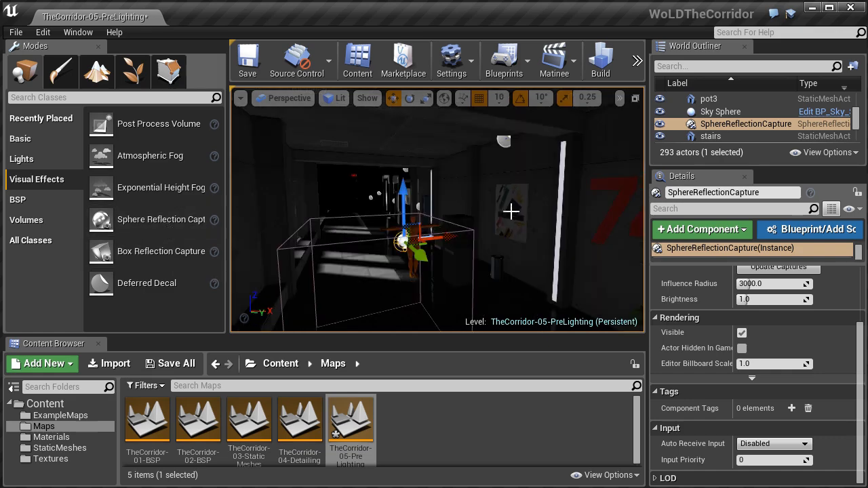
{"action": "key", "text": "alt+3"}
{"action": "right_click_drag", "start_coordinate": [491, 218], "coordinate": [518, 218]}
{"action": "key", "text": "r"}
{"action": "left_click_drag", "start_coordinate": [401, 236], "coordinate": [213, 290]}
{"action": "key", "text": "ctrl+z"}
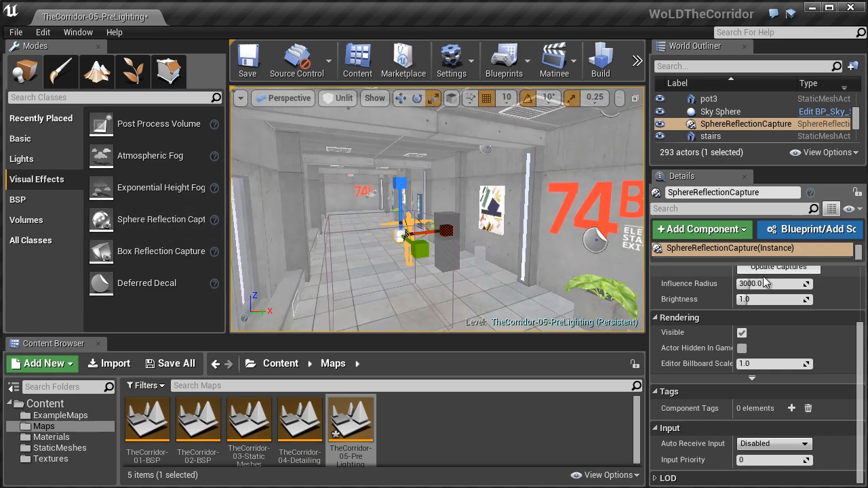
- Scale the sphere reflection capture down to an influence radius of about 1679 and reposition it within the corridor
{"action": "right_click_drag", "start_coordinate": [390, 234], "coordinate": [391, 234]}
{"action": "left_click_drag", "start_coordinate": [401, 241], "coordinate": [230, 280]}
{"action": "right_click_drag", "start_coordinate": [468, 234], "coordinate": [528, 304]}
{"action": "left_click_drag", "start_coordinate": [416, 224], "coordinate": [445, 216]}
{"action": "mouse_move", "coordinate": [445, 216]}
{"action": "right_mouse_down"}
{"action": "mouse_move", "coordinate": [401, 204]}
{"action": "mouse_move", "coordinate": [434, 212]}
{"action": "right_mouse_up"}
{"action": "left_click_drag", "start_coordinate": [478, 220], "coordinate": [516, 218]}
- Adjust the sphere reflection capture's size against the building's floor plan in the Top view
{"action": "key", "text": "alt+j"}
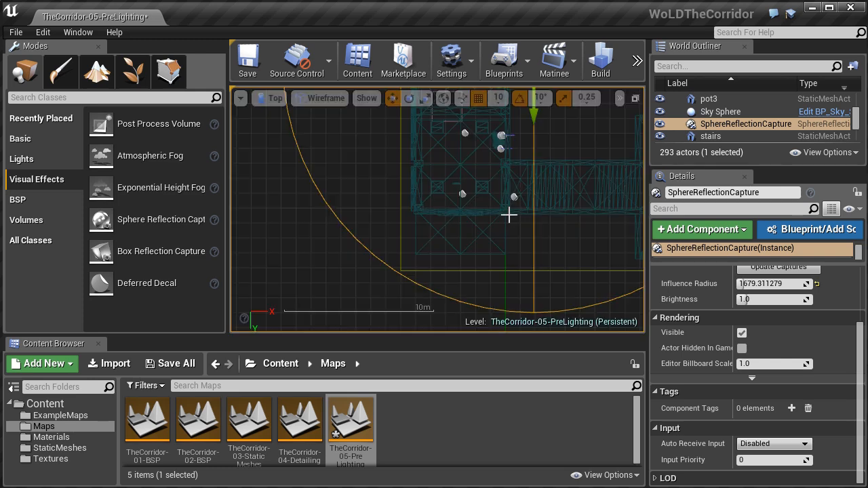
{"action": "right_click_drag", "start_coordinate": [506, 216], "coordinate": [546, 183]}
{"action": "key", "text": "f"}
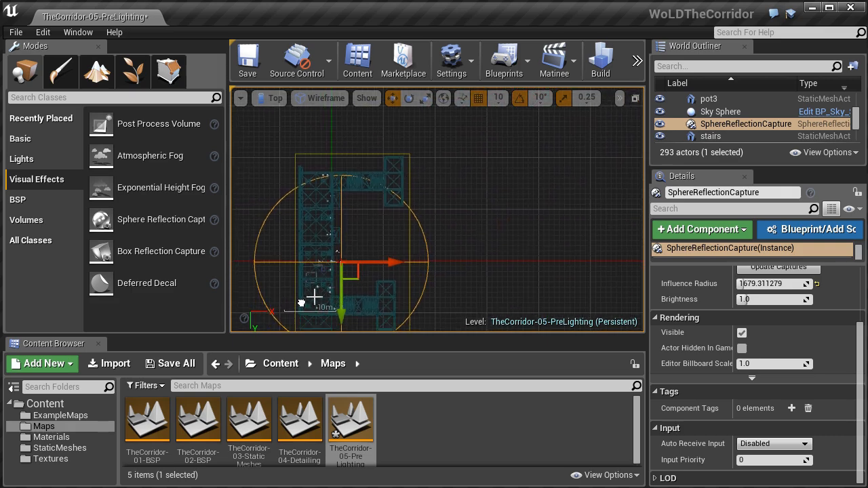
{"action": "key", "text": "e"}
{"action": "key", "text": "r"}
{"action": "left_click_drag", "start_coordinate": [380, 231], "coordinate": [403, 243]}
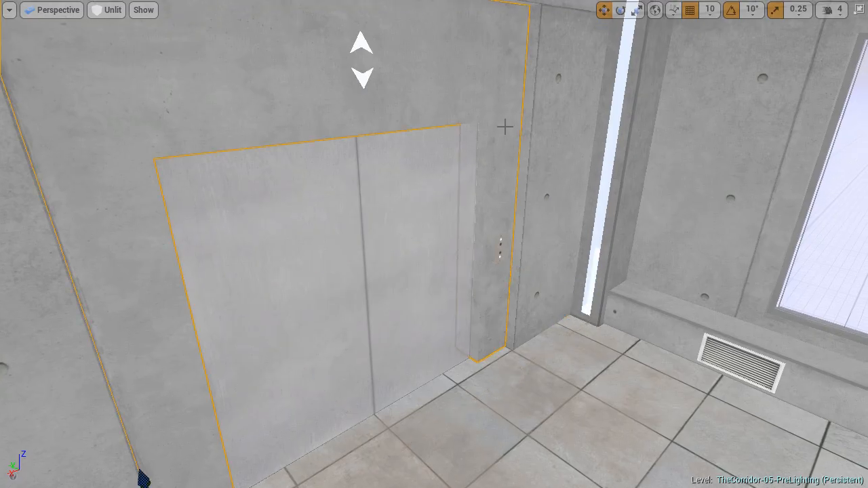
- Duplicate concrete pieces outside the elevator doors to extend the building's exterior there
{"action": "scroll", "coordinate": [505, 126], "scroll_direction": "down", "scroll_amount": 10}
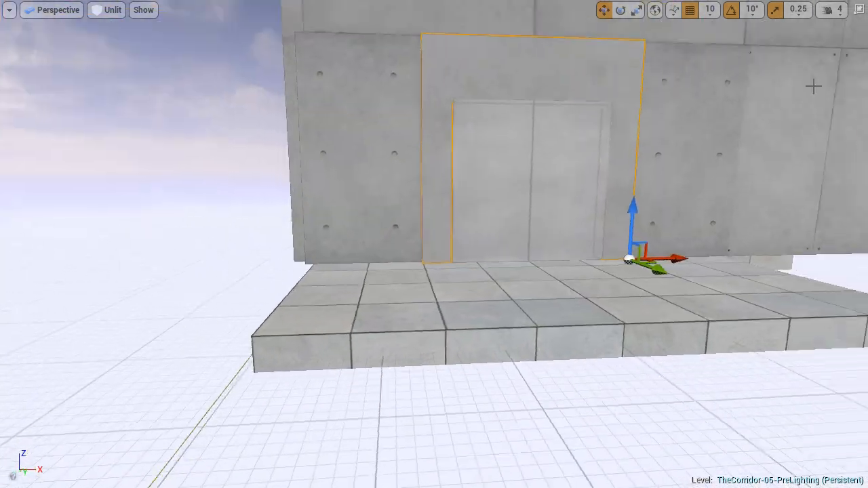
{"action": "right_click_drag", "start_coordinate": [814, 86], "coordinate": [515, 204]}
{"action": "left_click_drag", "start_coordinate": [515, 332], "coordinate": [446, 338], "text": "alt"}
{"action": "right_click_drag", "start_coordinate": [523, 254], "coordinate": [523, 224]}
{"action": "left_click", "coordinate": [611, 258]}
{"action": "left_click_drag", "start_coordinate": [659, 242], "coordinate": [381, 251], "text": "alt"}
{"action": "right_click_drag", "start_coordinate": [524, 255], "coordinate": [475, 254]}
- Duplicate the low concrete ledge and align it along the base of the outer wall at the building's end
{"action": "right_click_drag", "start_coordinate": [407, 245], "coordinate": [448, 261]}
{"action": "left_click", "coordinate": [454, 342]}
{"action": "left_click_drag", "start_coordinate": [430, 329], "coordinate": [285, 337], "text": "alt"}
{"action": "right_click_drag", "start_coordinate": [392, 241], "coordinate": [424, 241]}
{"action": "key", "text": "Delete"}
{"action": "left_click", "coordinate": [348, 330]}
{"action": "left_click_drag", "start_coordinate": [378, 317], "coordinate": [305, 321]}
{"action": "right_click_drag", "start_coordinate": [304, 322], "coordinate": [308, 342]}
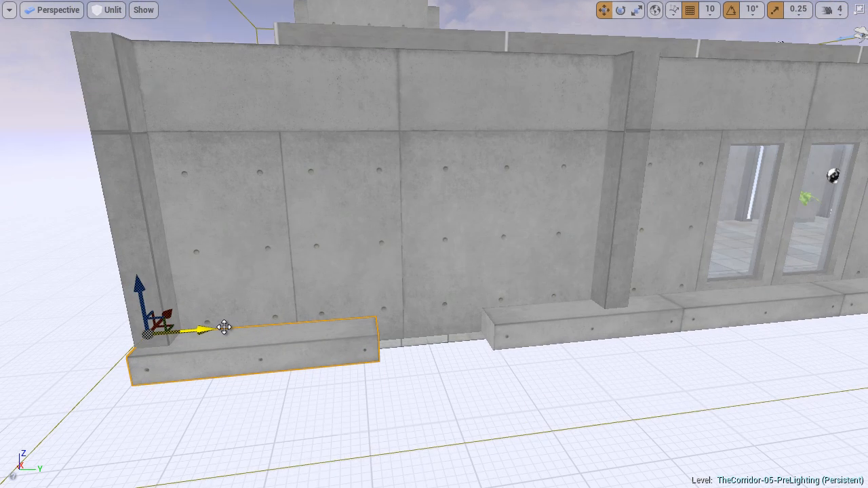
- Move the wall panel across the exterior elevator platform and rotate a duplicate to close off its front
{"action": "right_click_drag", "start_coordinate": [223, 333], "coordinate": [145, 306]}
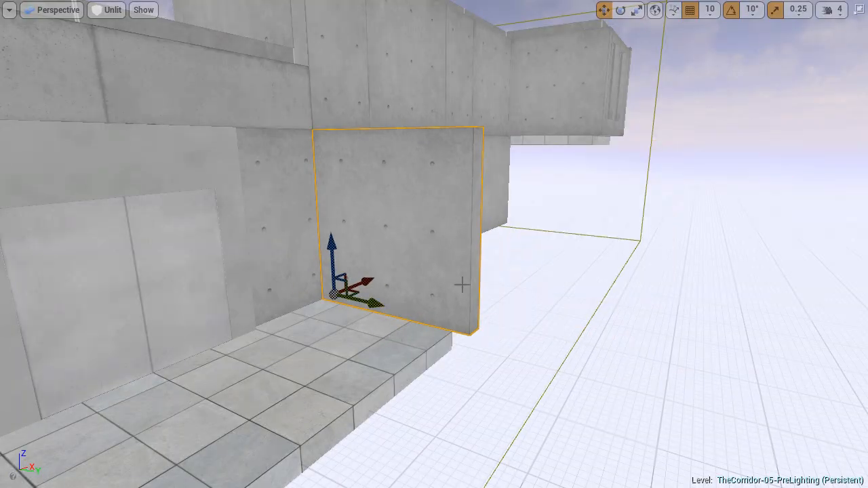
{"action": "right_click_drag", "start_coordinate": [461, 287], "coordinate": [465, 293]}
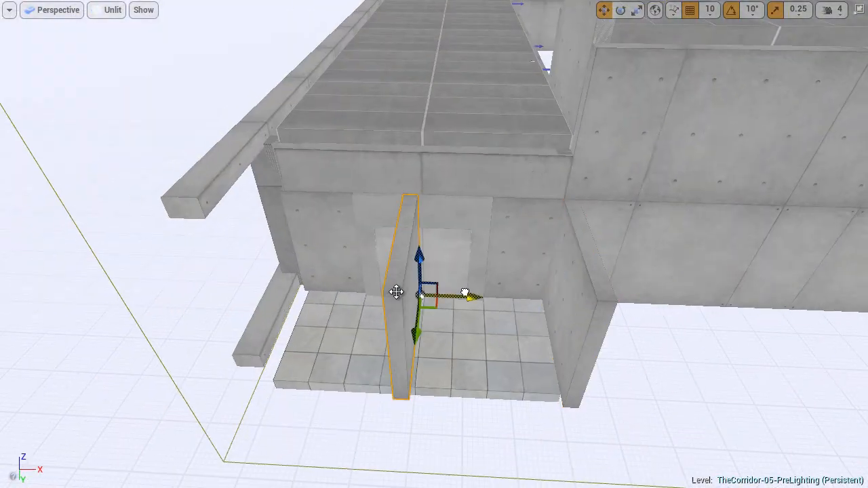
{"action": "left_click_drag", "start_coordinate": [464, 293], "coordinate": [346, 293]}
{"action": "right_click_drag", "start_coordinate": [345, 292], "coordinate": [423, 316]}
{"action": "key", "text": "e"}
{"action": "left_click_drag", "start_coordinate": [392, 304], "coordinate": [543, 317], "text": "alt"}
{"action": "key", "text": "w"}
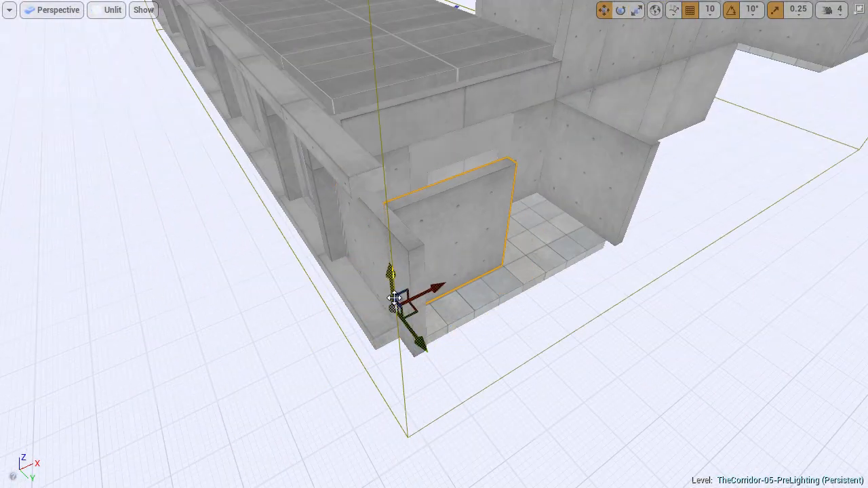
- Duplicate the ceiling slabs outward and align the copy over the elevator platform extension
{"action": "right_click_drag", "start_coordinate": [394, 299], "coordinate": [399, 38]}
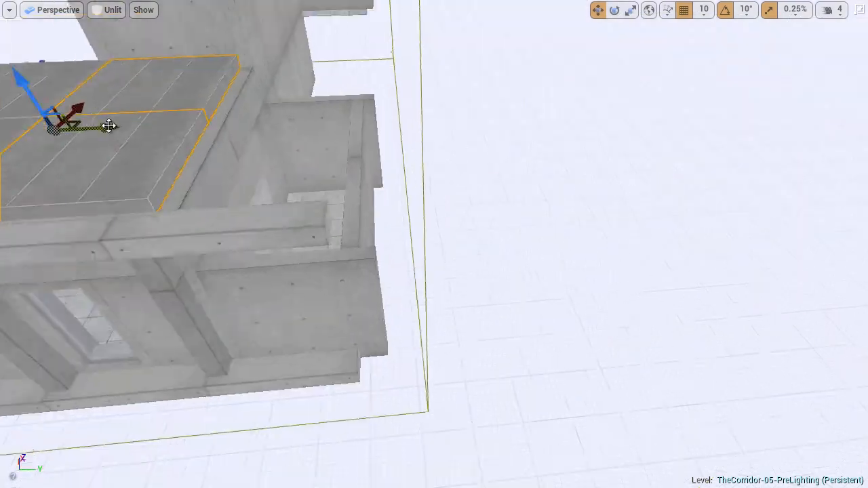
{"action": "left_click_drag", "start_coordinate": [108, 126], "coordinate": [254, 122], "text": "alt"}
{"action": "right_click_drag", "start_coordinate": [254, 122], "coordinate": [177, 109]}
{"action": "left_click_drag", "start_coordinate": [177, 109], "coordinate": [183, 127]}
{"action": "right_click_drag", "start_coordinate": [183, 128], "coordinate": [461, 52]}
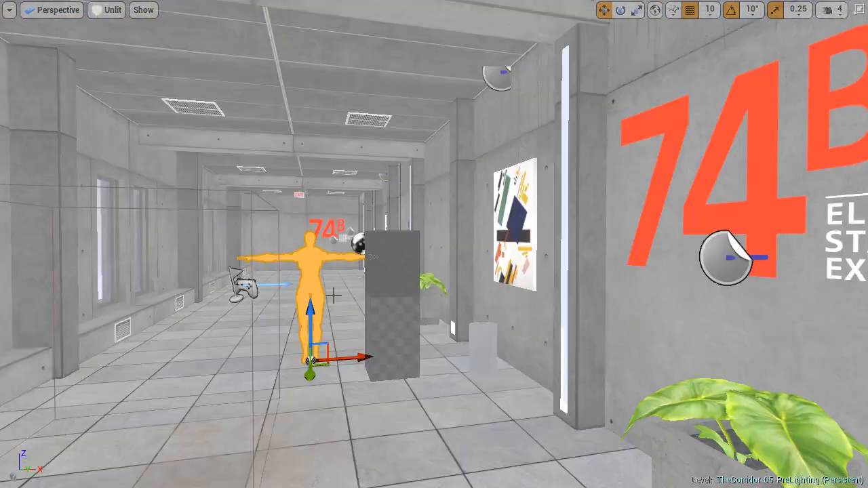
- Delete the human reference figure and the checkered box from the corridor
{"action": "key", "text": "Delete"}
{"action": "left_click", "coordinate": [393, 332]}
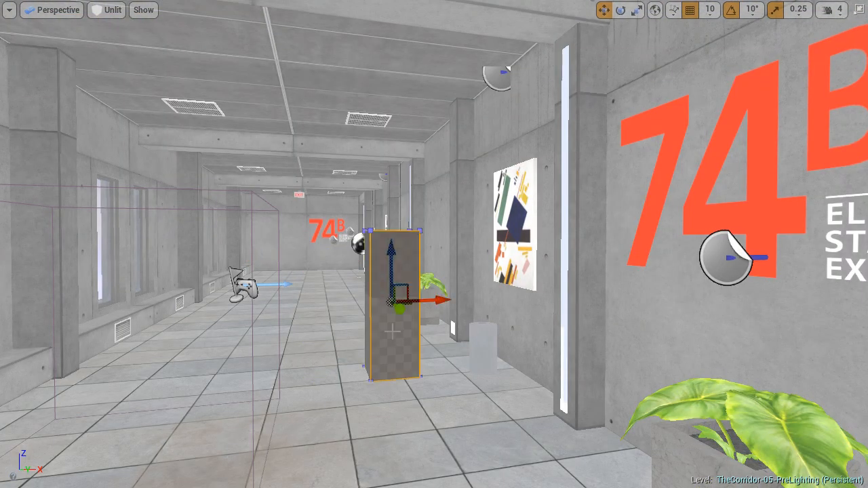
{"action": "key", "text": "Delete"}
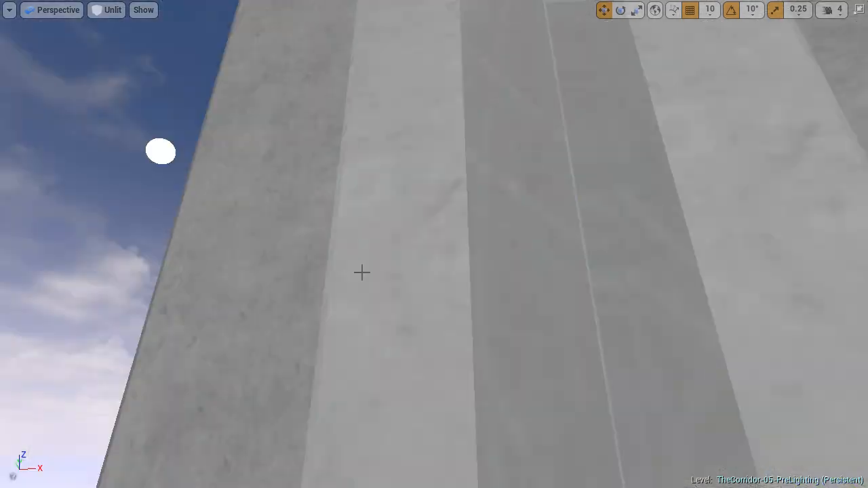
- Delete the sky sphere surrounding the level
{"action": "right_click_drag", "start_coordinate": [360, 271], "coordinate": [413, 260]}
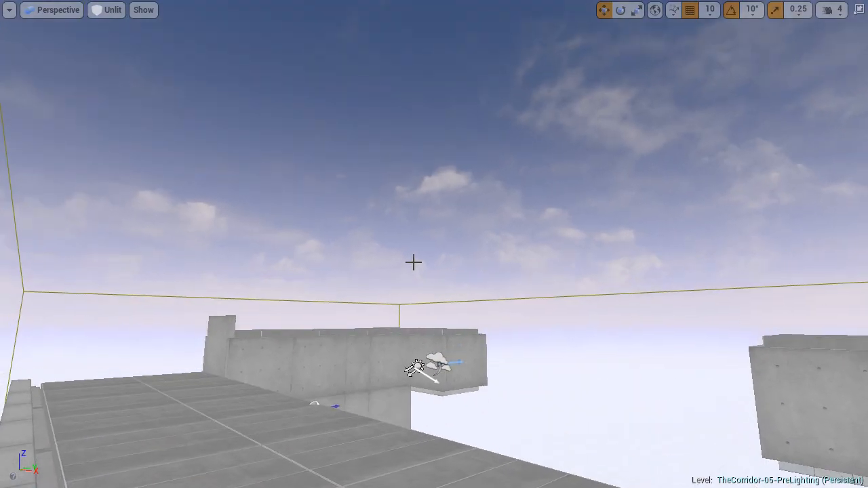
{"action": "right_click_drag", "start_coordinate": [468, 160], "coordinate": [319, 165]}
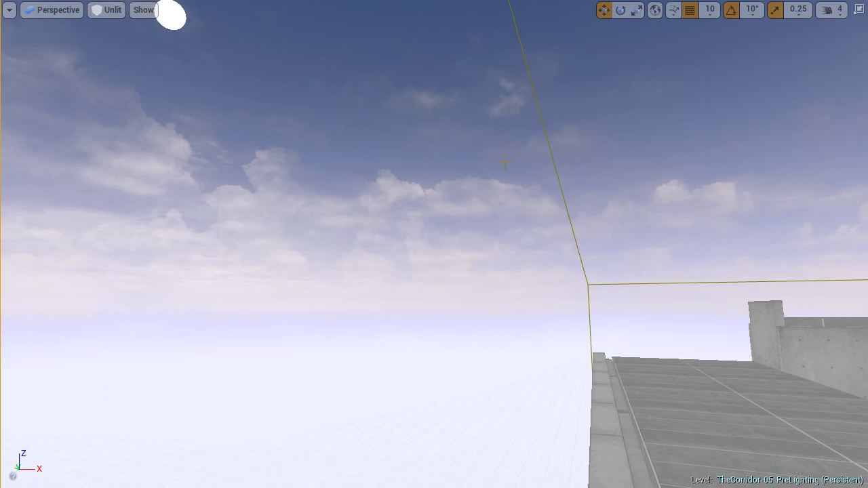
{"action": "key", "text": "Delete"}
{"action": "right_click_drag", "start_coordinate": [602, 162], "coordinate": [448, 180]}
- Delete the directional light and the fog actor located outside the building
{"action": "left_click", "coordinate": [426, 246]}
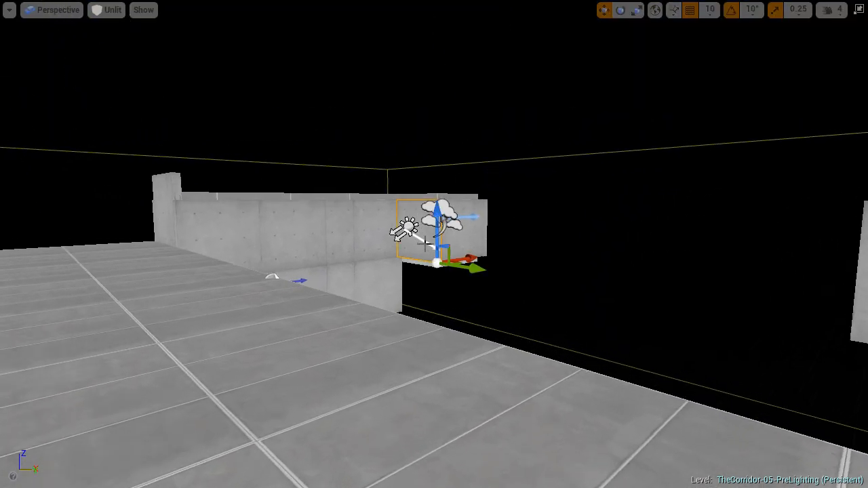
{"action": "left_click", "coordinate": [409, 229]}
{"action": "key", "text": "Delete"}
{"action": "left_click", "coordinate": [444, 229]}
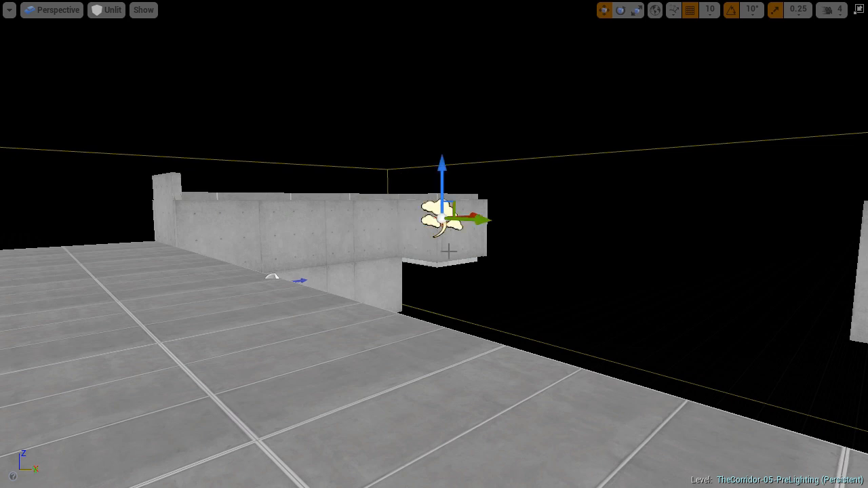
{"action": "key", "text": "Delete"}
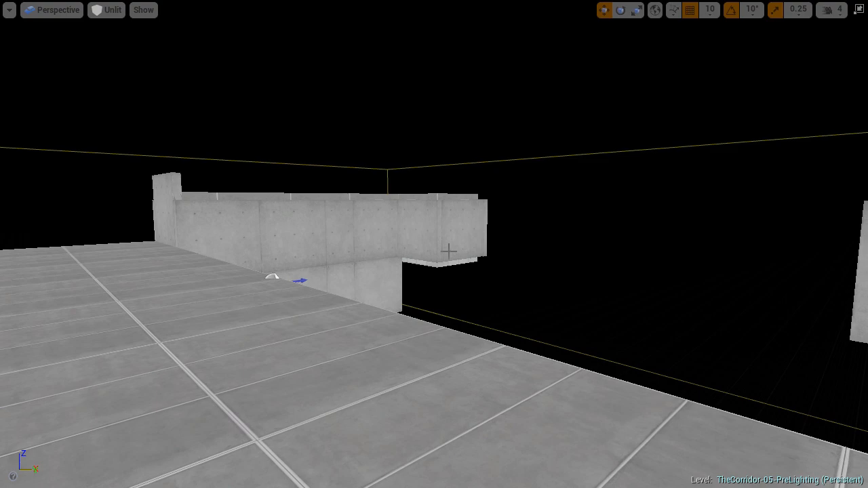
- Choose the lighting build quality and build the level
{"action": "right_click_drag", "start_coordinate": [448, 252], "coordinate": [717, 306]}
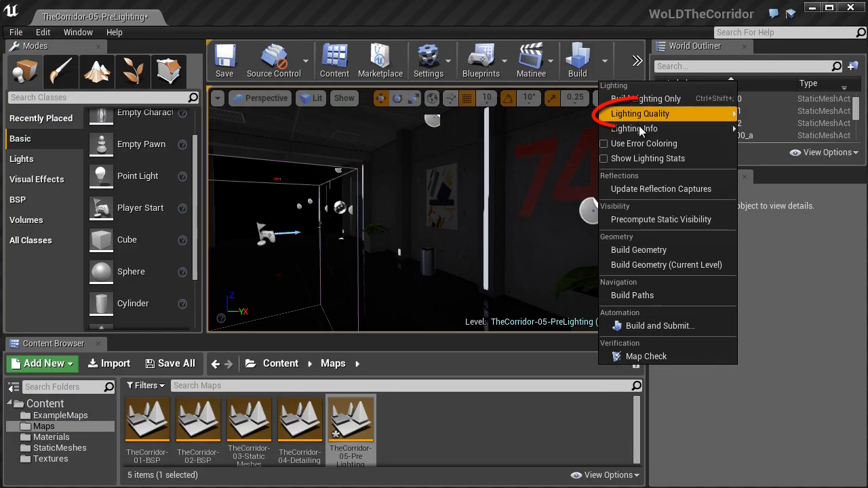
{"action": "mouse_move", "coordinate": [699, 117]}
{"action": "left_click", "coordinate": [762, 169]}
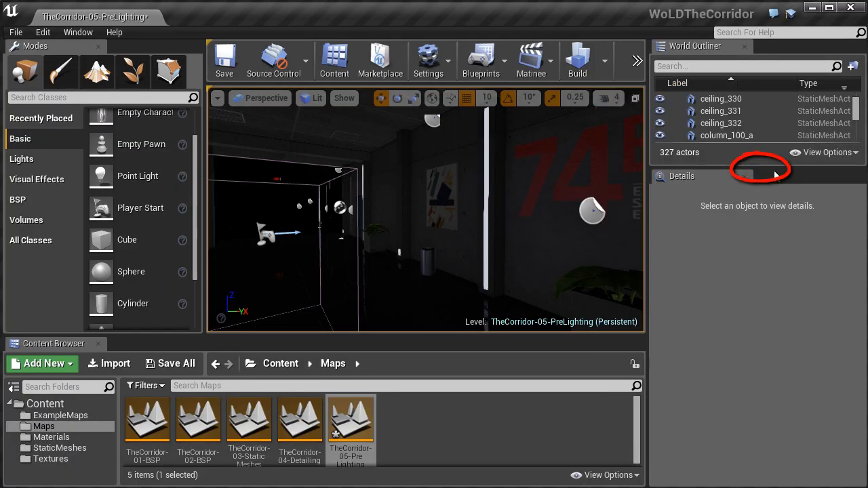
{"action": "left_click", "coordinate": [579, 60]}
- Inspect the built corridor full screen in Lit mode, checking the emissive light strips and floor reflections in game view
{"action": "key", "text": "F11"}
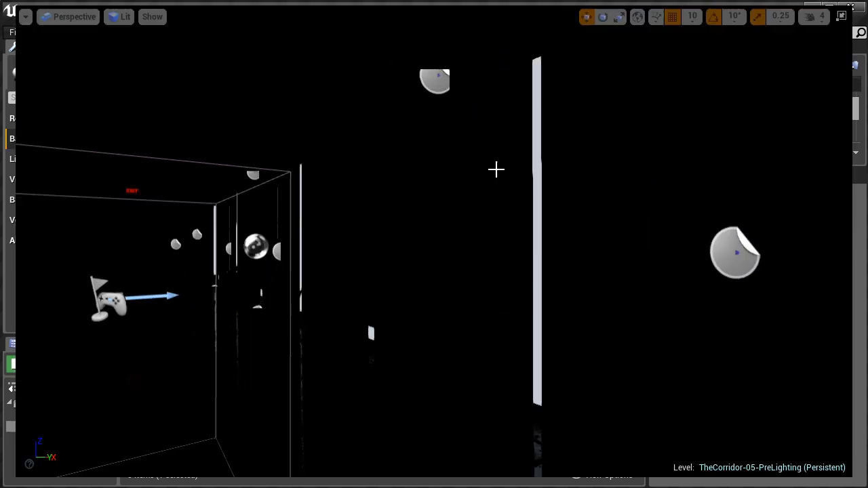
{"action": "right_click_drag", "start_coordinate": [565, 127], "coordinate": [589, 124]}
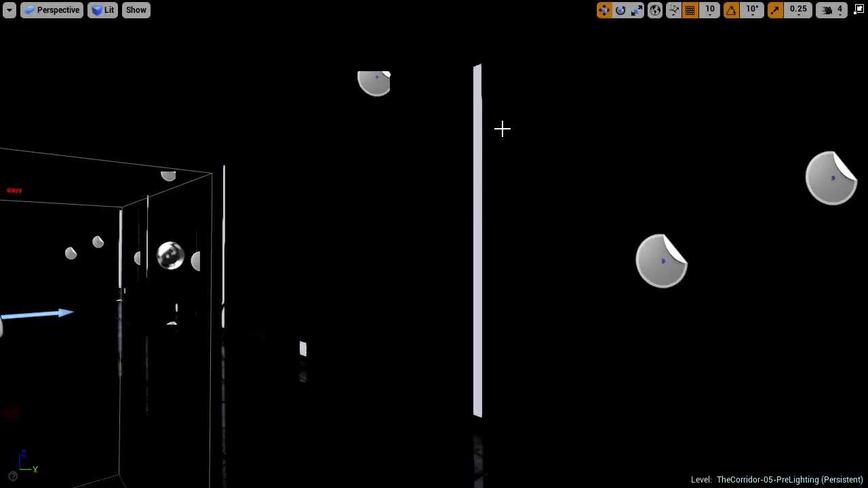
{"action": "left_click", "coordinate": [480, 112]}
{"action": "right_click_drag", "start_coordinate": [480, 112], "coordinate": [511, 155]}
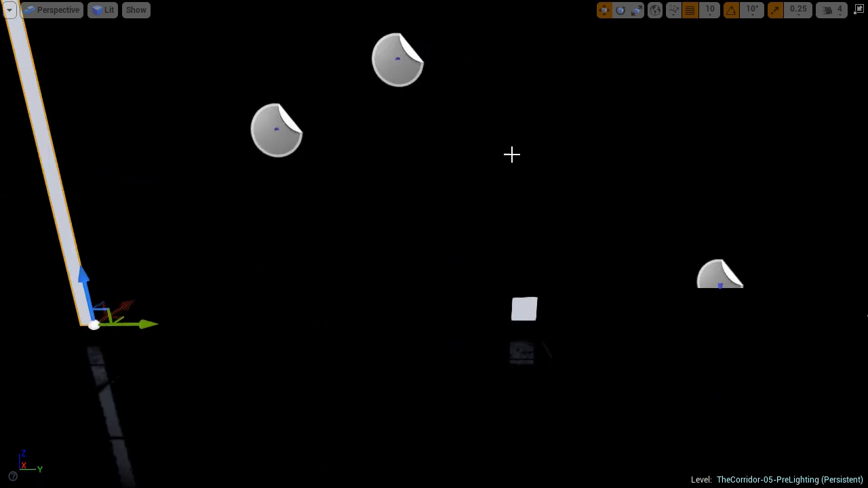
{"action": "left_click", "coordinate": [520, 302]}
{"action": "key", "text": "Escape"}
{"action": "key", "text": "1"}
{"action": "key", "text": "g"}
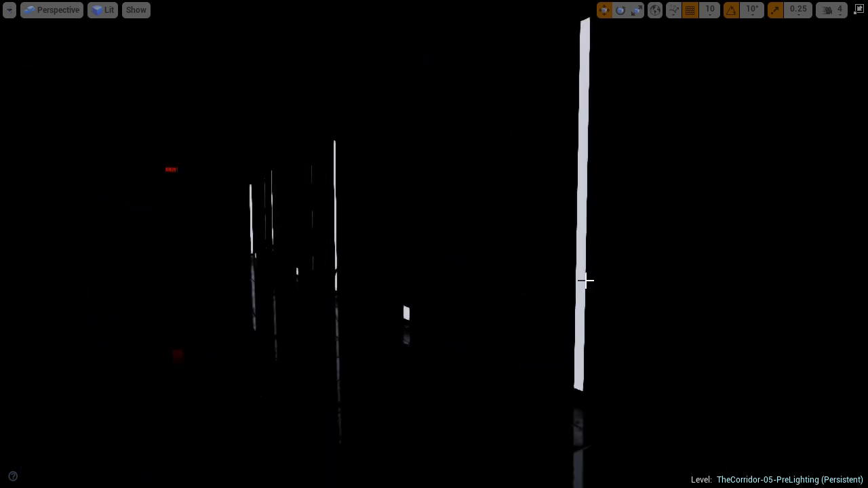
- Add a directional light inside the corridor of the TheCorridor-06-ExtLight level, near the windows, and enlarge the viewport to full screen
{"action": "right_click_drag", "start_coordinate": [521, 289], "coordinate": [343, 223]}
{"action": "key", "text": "w"}
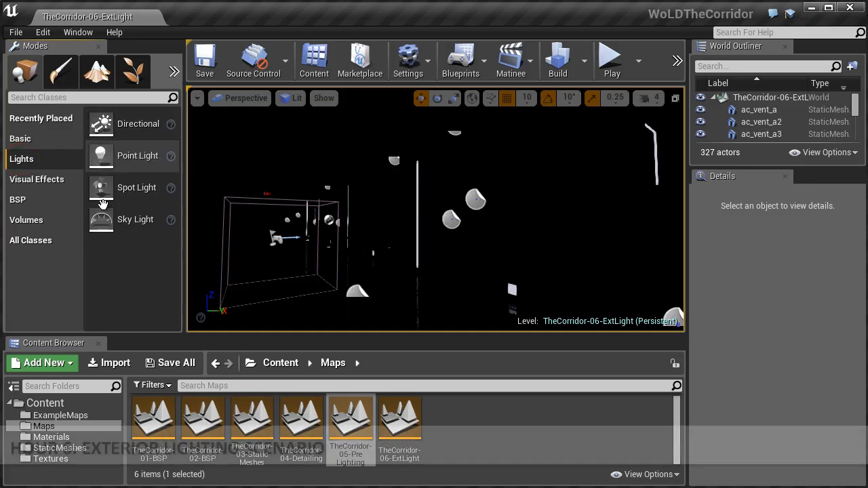
{"action": "left_click_drag", "start_coordinate": [101, 124], "coordinate": [273, 226]}
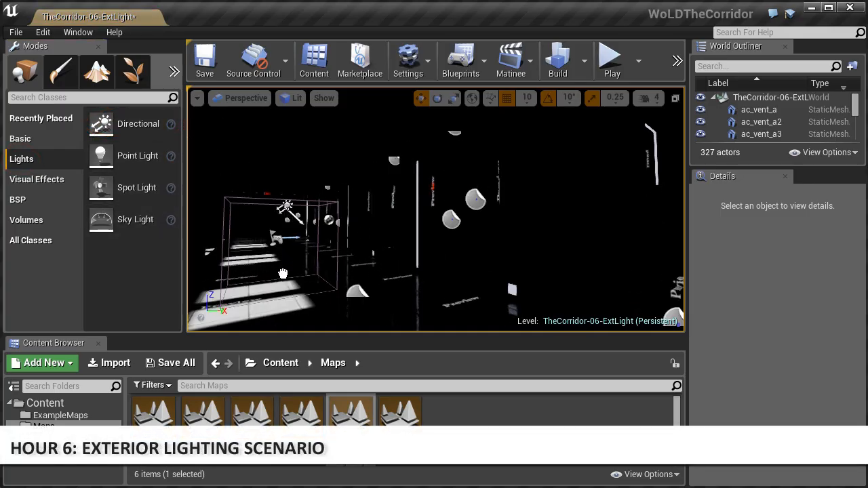
{"action": "left_click", "coordinate": [270, 209]}
{"action": "key", "text": "F11"}
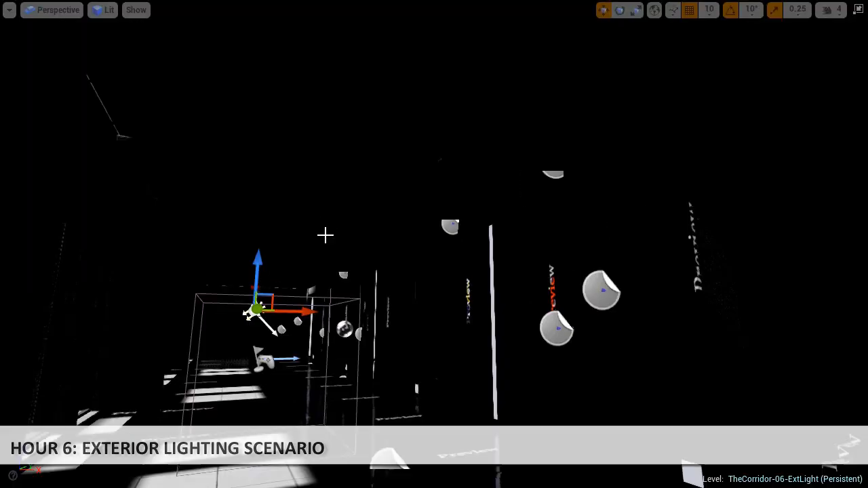
- Move the directional light out of the corridor to the outside of the building, in front of the window facade
{"action": "left_click_drag", "start_coordinate": [310, 310], "coordinate": [375, 364], "text": "shift"}
{"action": "right_click_drag", "start_coordinate": [374, 364], "coordinate": [355, 334]}
{"action": "left_click_drag", "start_coordinate": [331, 191], "coordinate": [331, 129]}
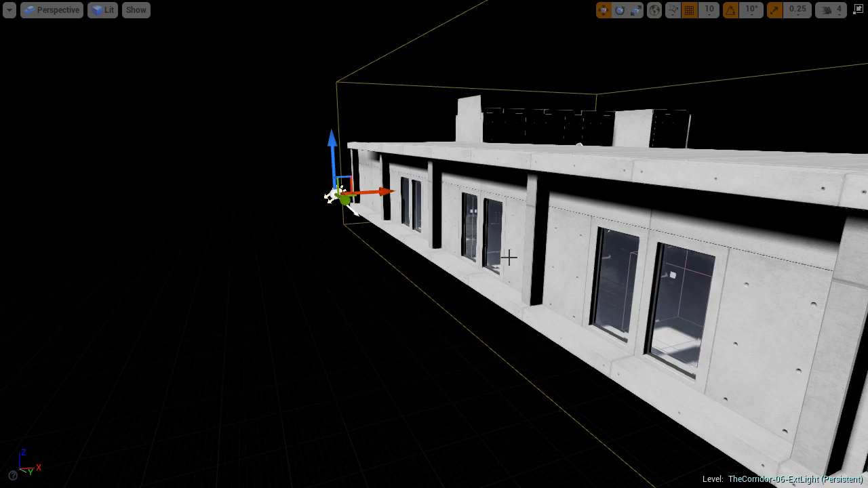
{"action": "key", "text": "f"}
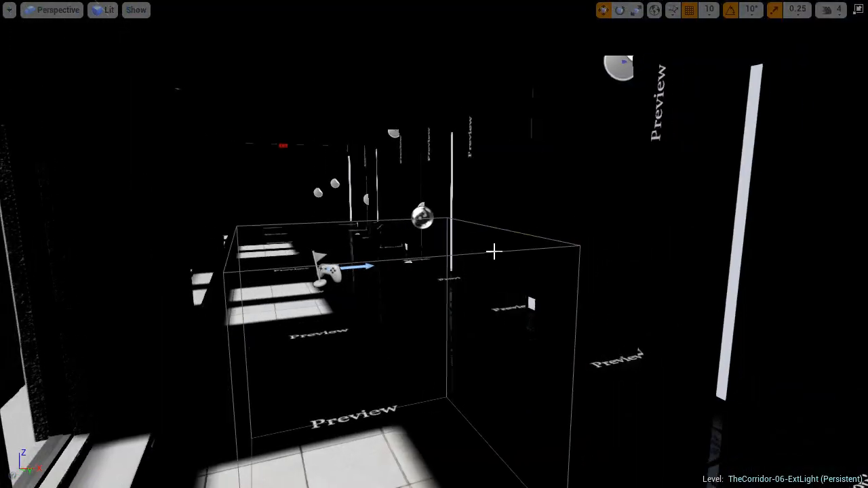
{"action": "right_click_drag", "start_coordinate": [494, 253], "coordinate": [304, 205]}
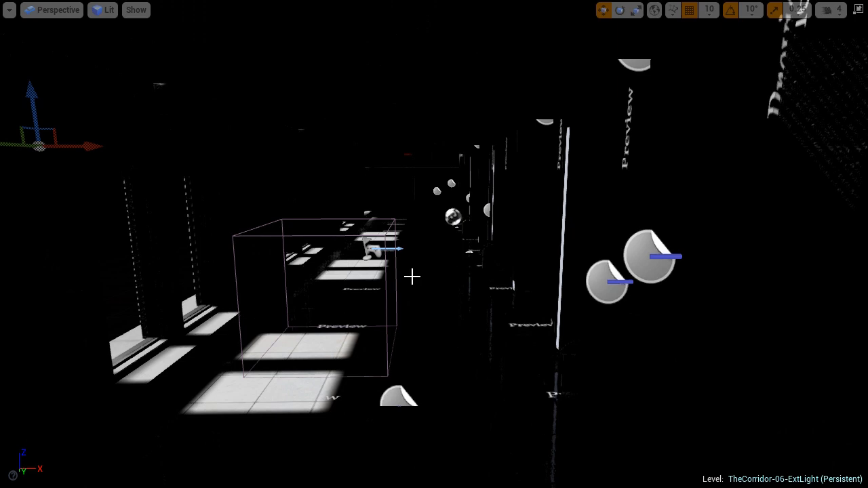
{"action": "mouse_move", "coordinate": [476, 268]}
{"action": "right_mouse_down"}
{"action": "mouse_move", "coordinate": [570, 359]}
{"action": "mouse_move", "coordinate": [463, 275]}
{"action": "right_mouse_up"}
- Rotate the directional light around its vertical axis to angle the sunlight through the windows onto the corridor floor
{"action": "key", "text": "e"}
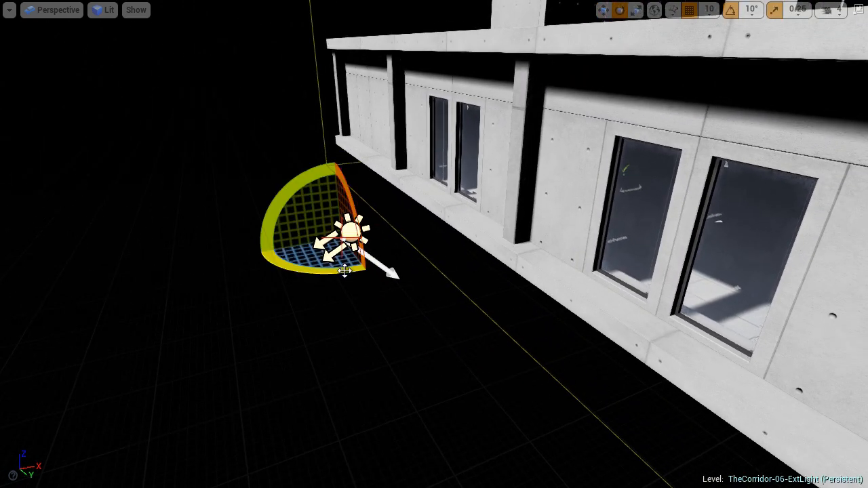
{"action": "mouse_move", "coordinate": [340, 270]}
{"action": "left_mouse_down"}
{"action": "mouse_move", "coordinate": [298, 269]}
{"action": "mouse_move", "coordinate": [394, 266]}
{"action": "mouse_move", "coordinate": [306, 269]}
{"action": "mouse_move", "coordinate": [322, 270]}
{"action": "left_mouse_up"}
{"action": "right_click_drag", "start_coordinate": [322, 269], "coordinate": [325, 207]}
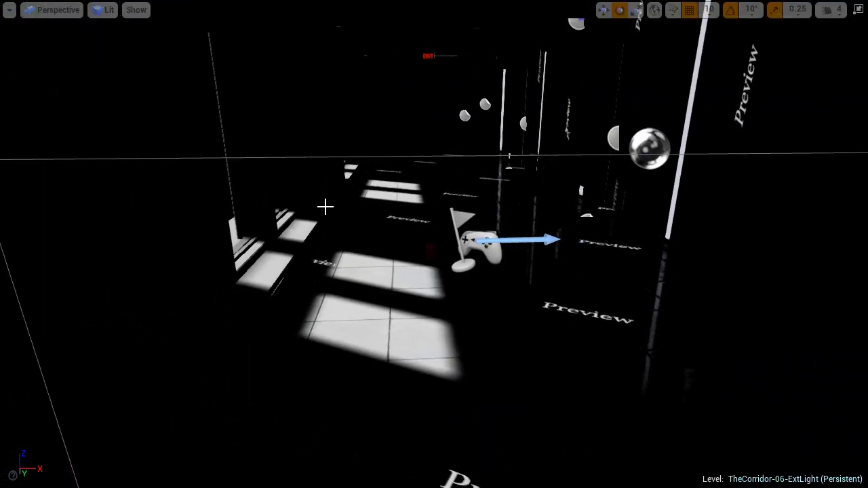
{"action": "right_click_drag", "start_coordinate": [531, 247], "coordinate": [149, 109]}
{"action": "left_click_drag", "start_coordinate": [149, 108], "coordinate": [148, 109]}
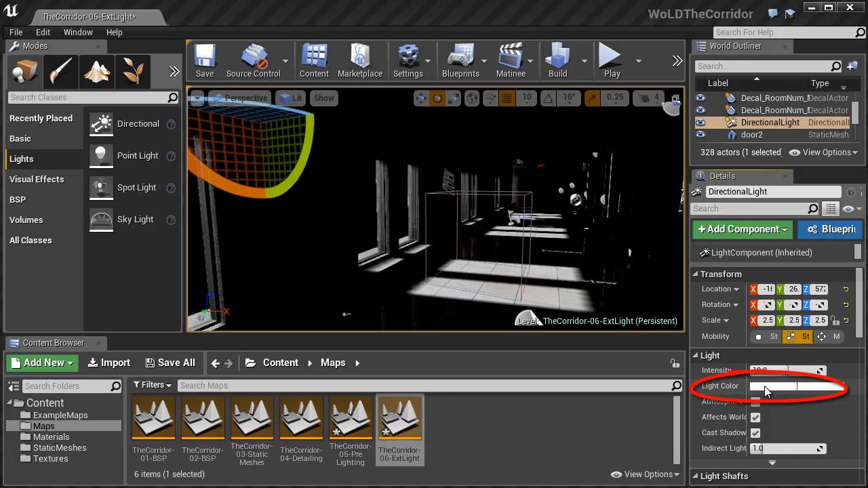
- Set the directional light's colour to a pale warm orange
{"action": "left_click", "coordinate": [761, 386]}
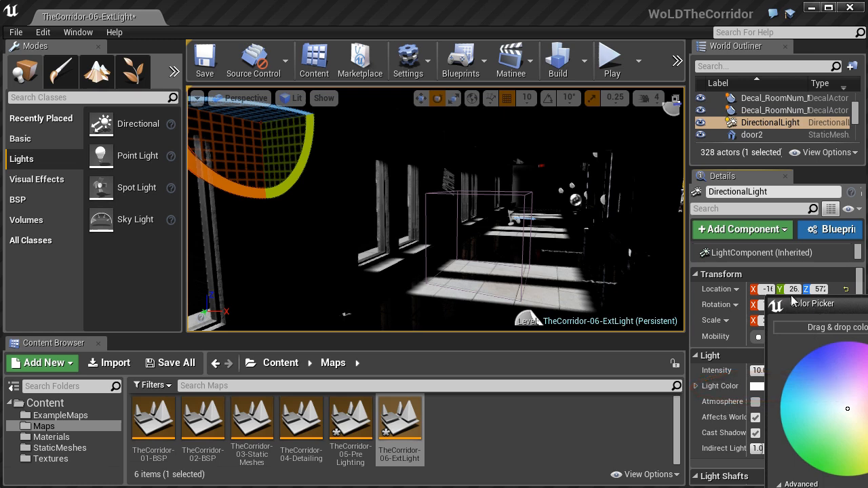
{"action": "left_click_drag", "start_coordinate": [814, 305], "coordinate": [635, 84]}
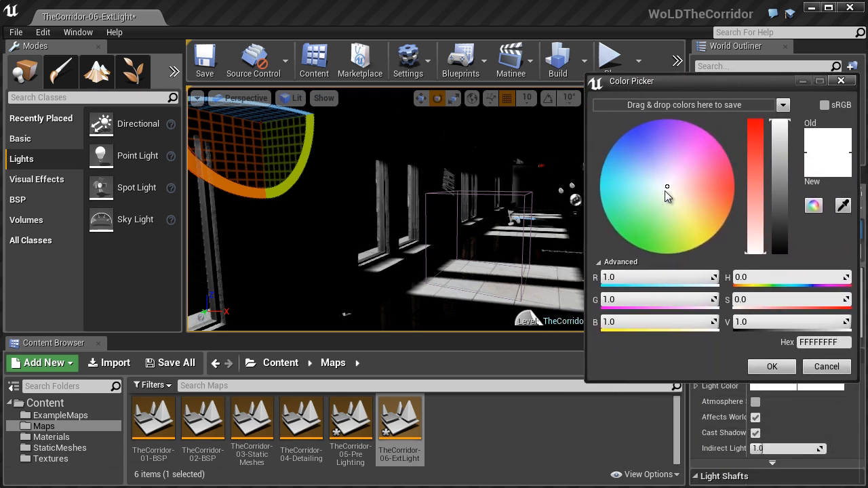
{"action": "left_click_drag", "start_coordinate": [668, 191], "coordinate": [678, 194]}
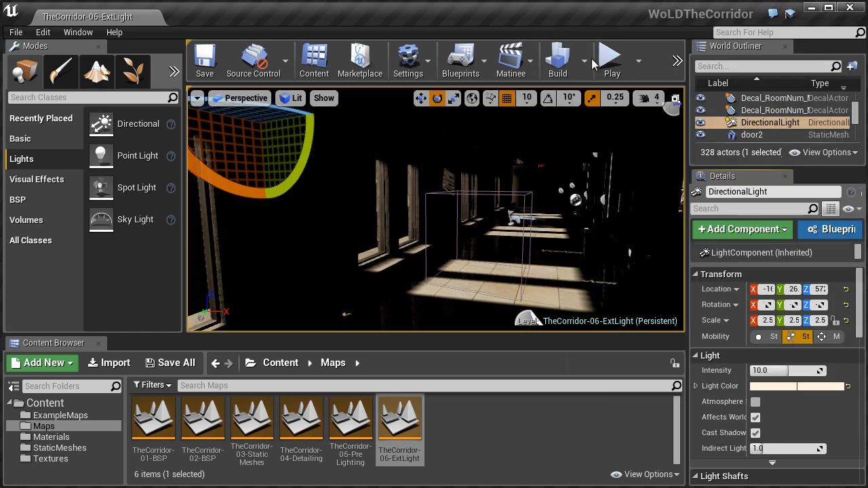
- Build the level to calculate the directional light's bounced lighting
{"action": "left_click", "coordinate": [584, 61]}
{"action": "mouse_move", "coordinate": [617, 114]}
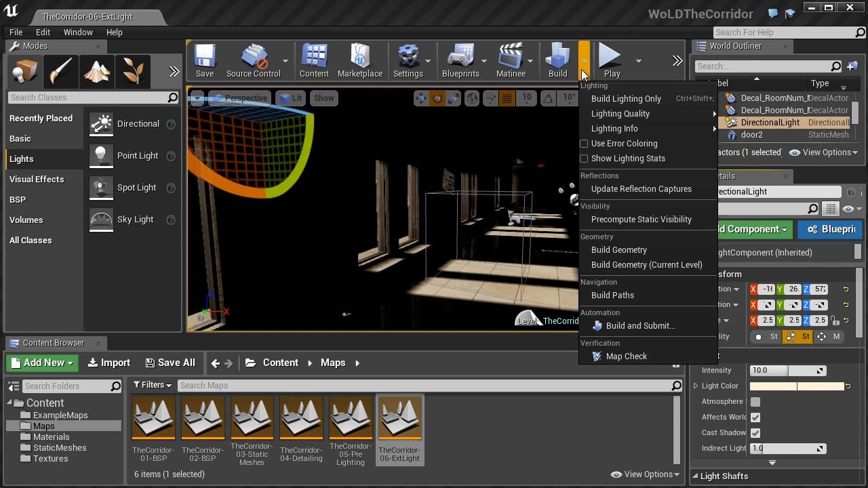
{"action": "left_click", "coordinate": [561, 65]}
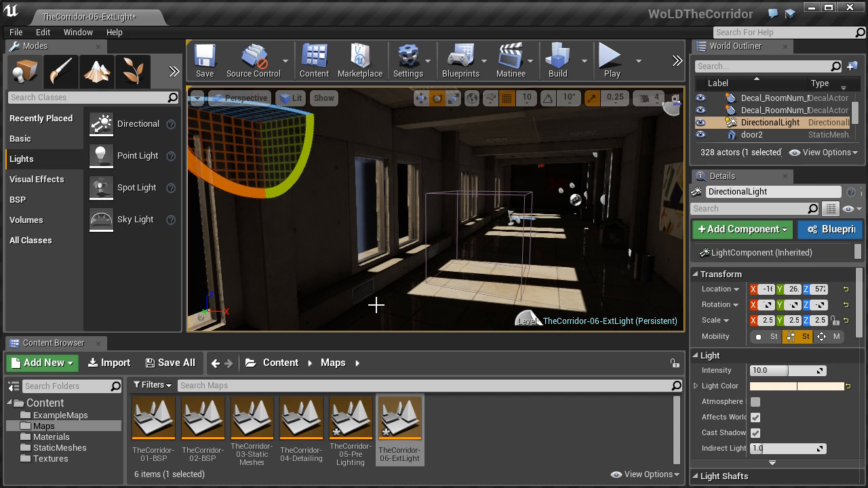
- Reset the post process volume's auto exposure Max Brightness to its default of 2.0 and enter a new Min Brightness
{"action": "left_click", "coordinate": [478, 195]}
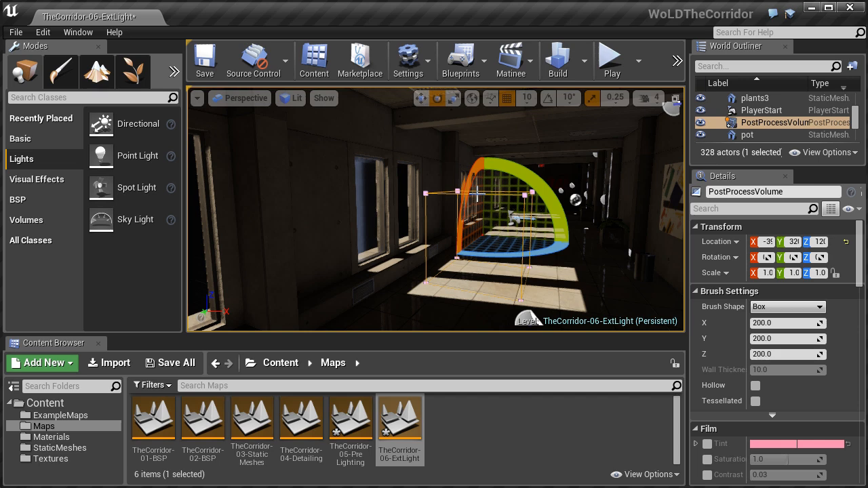
{"action": "scroll", "coordinate": [759, 373], "scroll_direction": "down", "scroll_amount": 6}
{"action": "scroll", "coordinate": [759, 373], "scroll_direction": "down", "scroll_amount": 8}
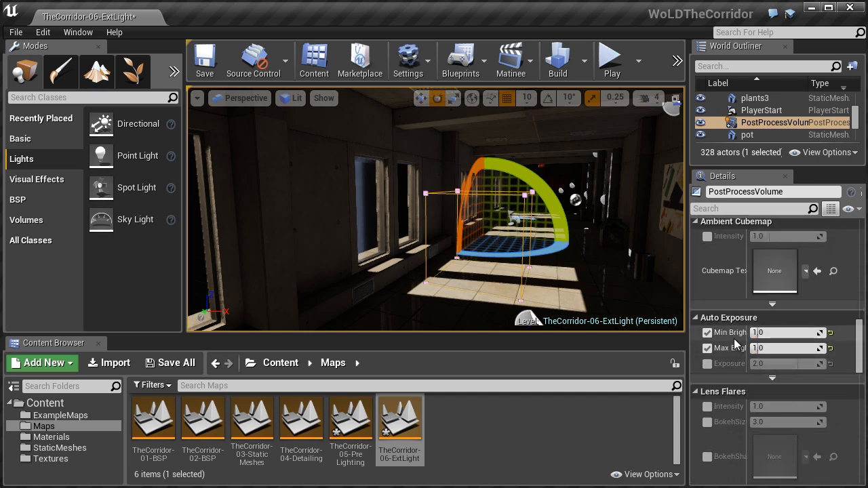
{"action": "right_click_drag", "start_coordinate": [479, 273], "coordinate": [462, 277]}
{"action": "key", "text": "w"}
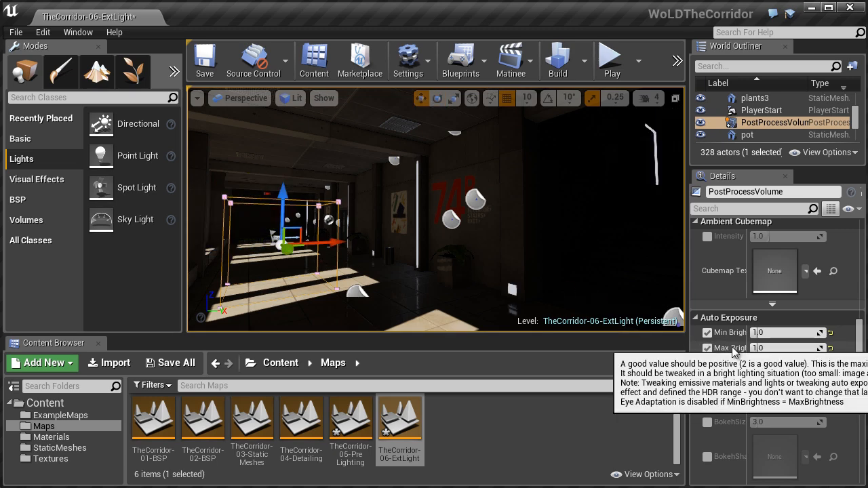
{"action": "left_click", "coordinate": [831, 349]}
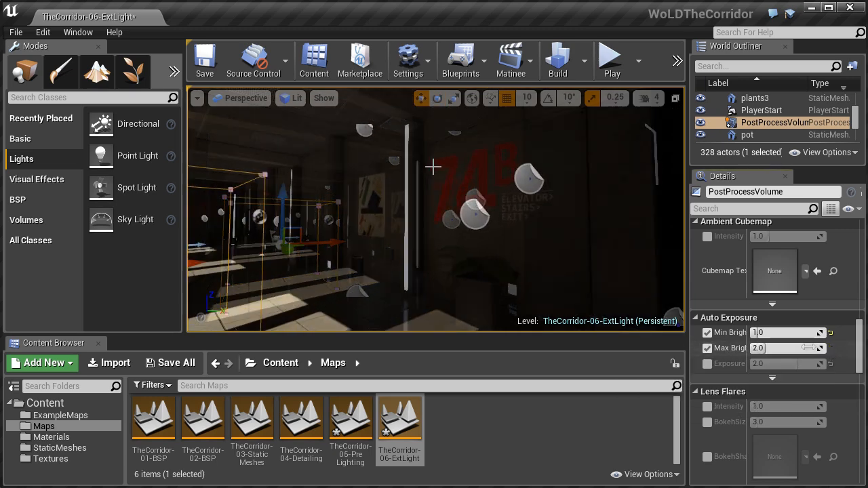
{"action": "right_click_drag", "start_coordinate": [433, 167], "coordinate": [453, 258]}
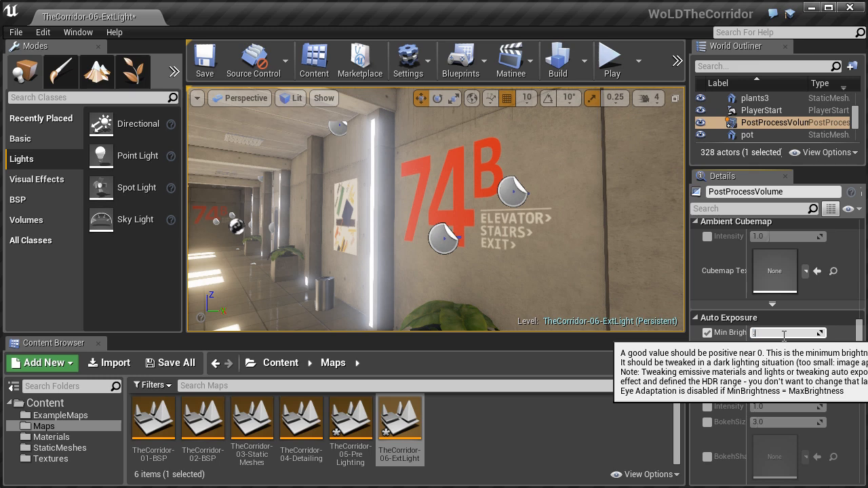
{"action": "key", "text": "Return"}
{"action": "mouse_move", "coordinate": [462, 231]}
{"action": "right_mouse_down"}
{"action": "mouse_move", "coordinate": [465, 248]}
{"action": "mouse_move", "coordinate": [463, 230]}
{"action": "right_mouse_up"}
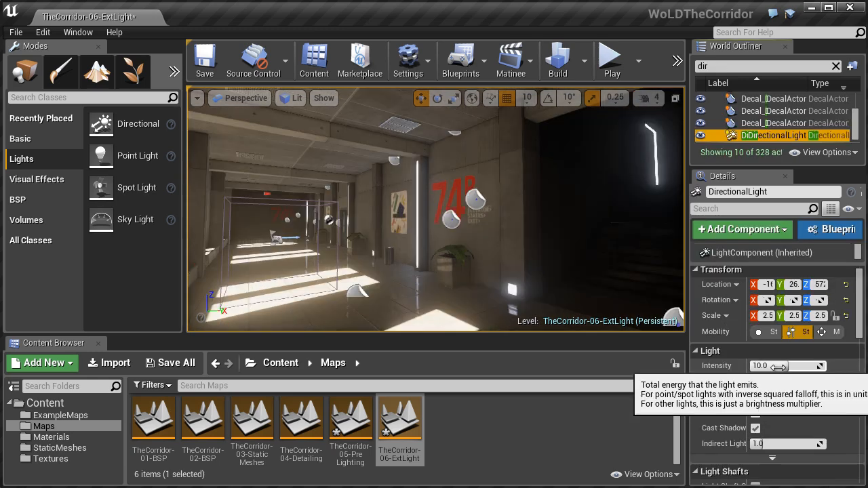
- Set the directional light's intensity to 8.0 and its indirect lighting intensity to 2.5
{"action": "left_click", "coordinate": [789, 371]}
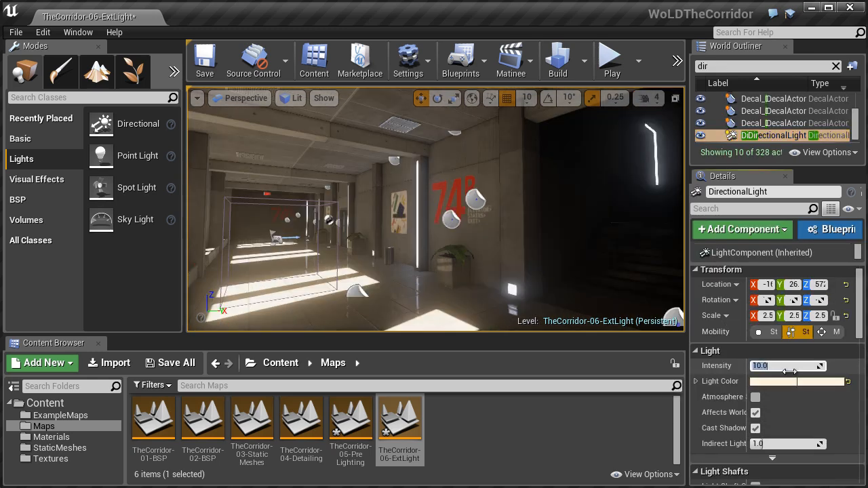
{"action": "type", "text": "8"}
{"action": "key", "text": "Return"}
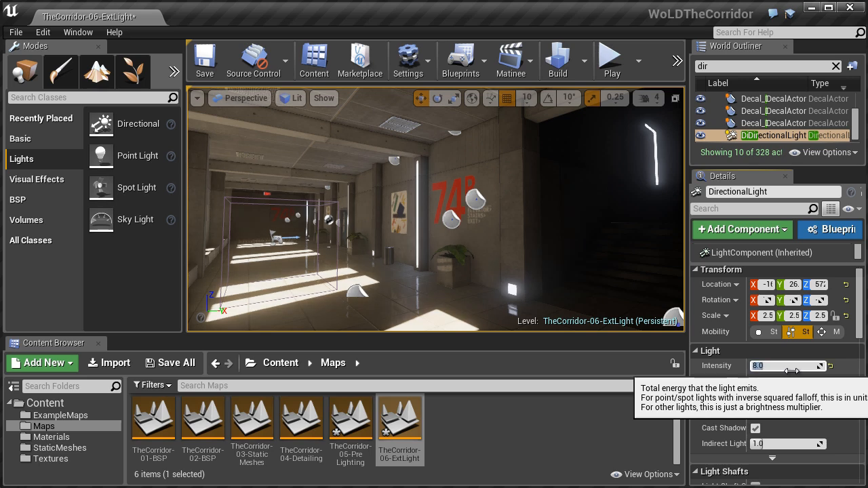
{"action": "left_click", "coordinate": [771, 449]}
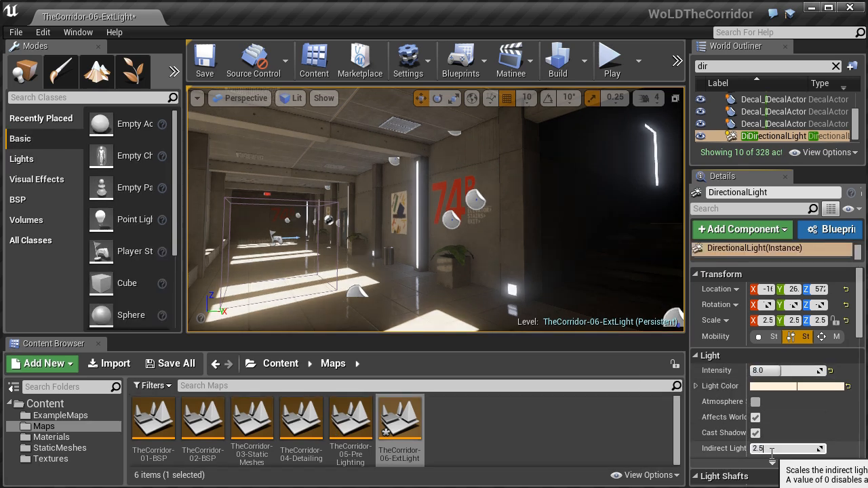
{"action": "key", "text": "Return"}
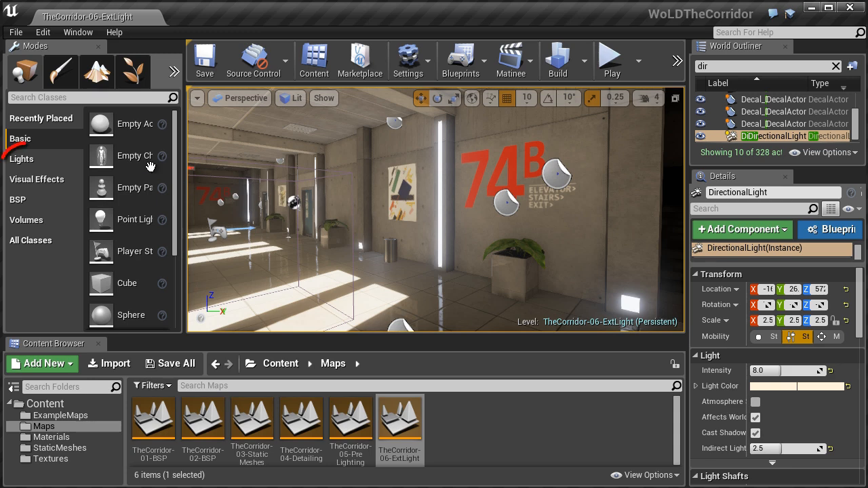
- Add a point light in front of the vertical light strip beside the 74B sign, at location -170, 350, 220
{"action": "left_click", "coordinate": [21, 159]}
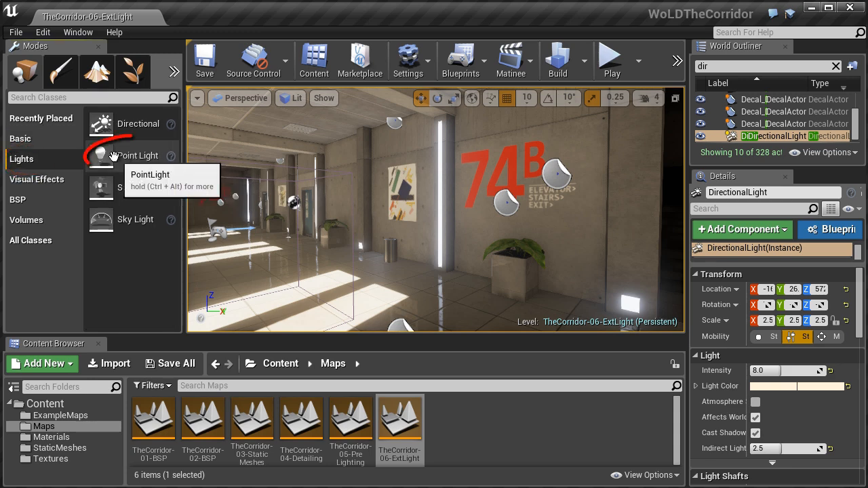
{"action": "left_click_drag", "start_coordinate": [115, 156], "coordinate": [404, 279]}
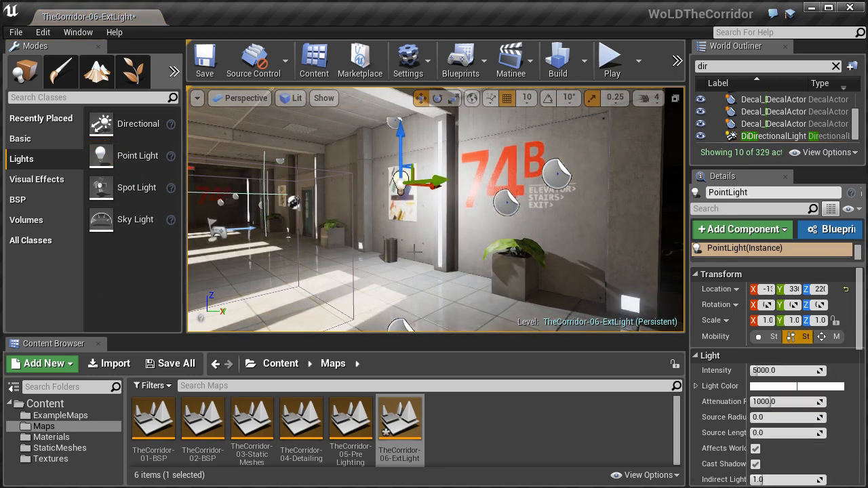
{"action": "key", "text": "f"}
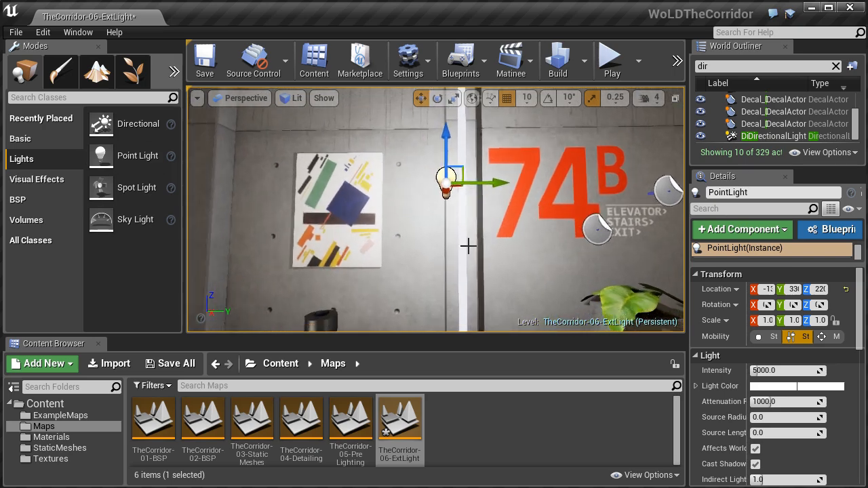
{"action": "left_click_drag", "start_coordinate": [473, 249], "coordinate": [494, 251]}
{"action": "right_click_drag", "start_coordinate": [465, 270], "coordinate": [479, 236]}
{"action": "left_click_drag", "start_coordinate": [460, 214], "coordinate": [427, 216]}
{"action": "right_click_drag", "start_coordinate": [427, 216], "coordinate": [331, 192]}
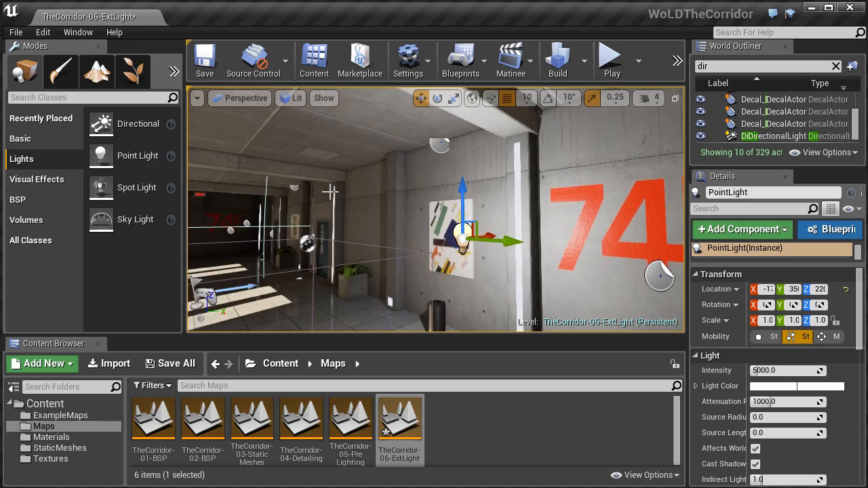
{"action": "right_click_drag", "start_coordinate": [385, 201], "coordinate": [349, 181]}
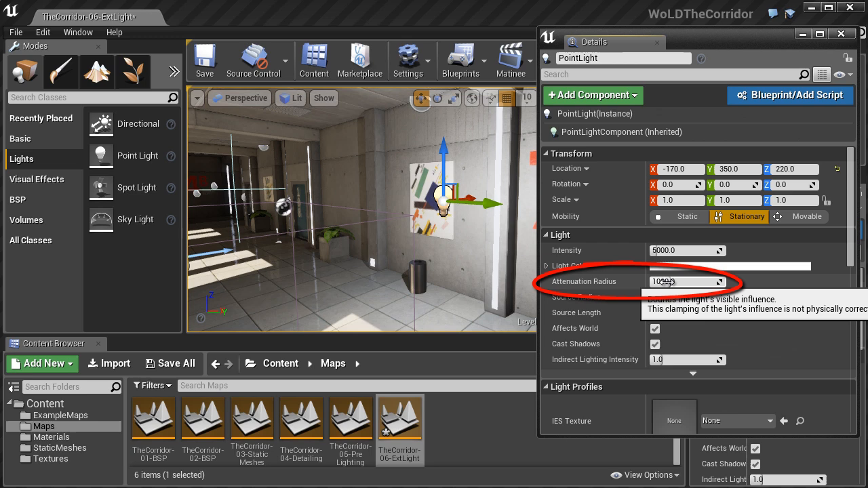
- Set the point light's attenuation radius to 350, its intensity to 500 and its colour to pale blue
{"action": "left_click_drag", "start_coordinate": [669, 282], "coordinate": [661, 283]}
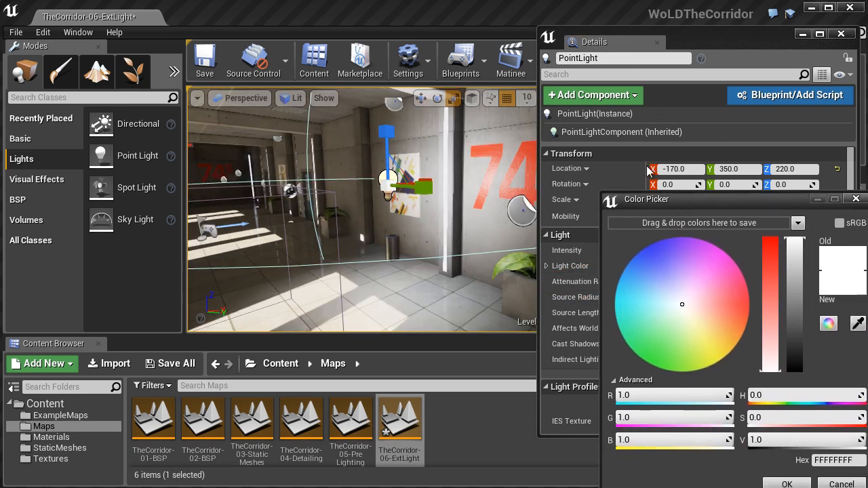
{"action": "left_click_drag", "start_coordinate": [679, 94], "coordinate": [599, 94]}
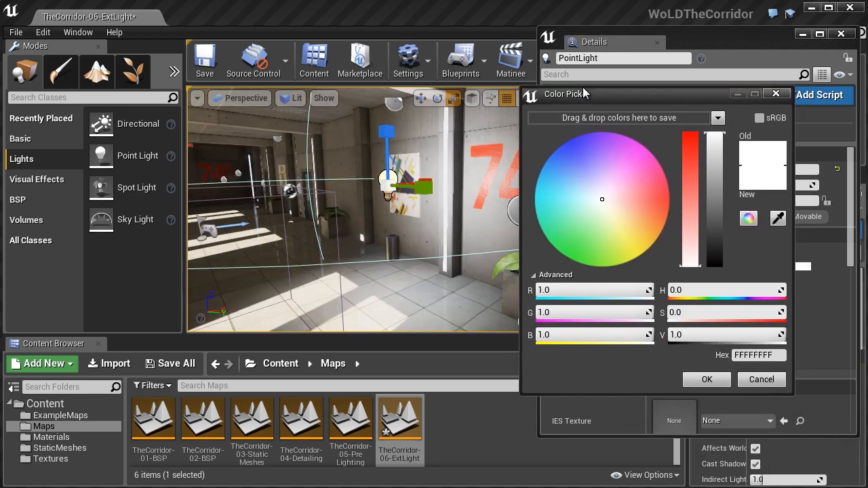
{"action": "left_click_drag", "start_coordinate": [606, 203], "coordinate": [593, 193]}
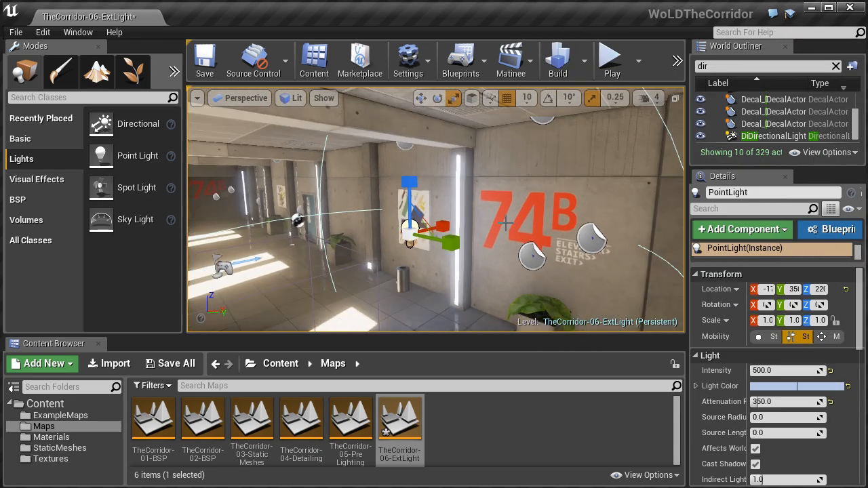
- Duplicate the point light twice along the corridor wall, placing the copies in front of the other vertical light strips
{"action": "key", "text": "w"}
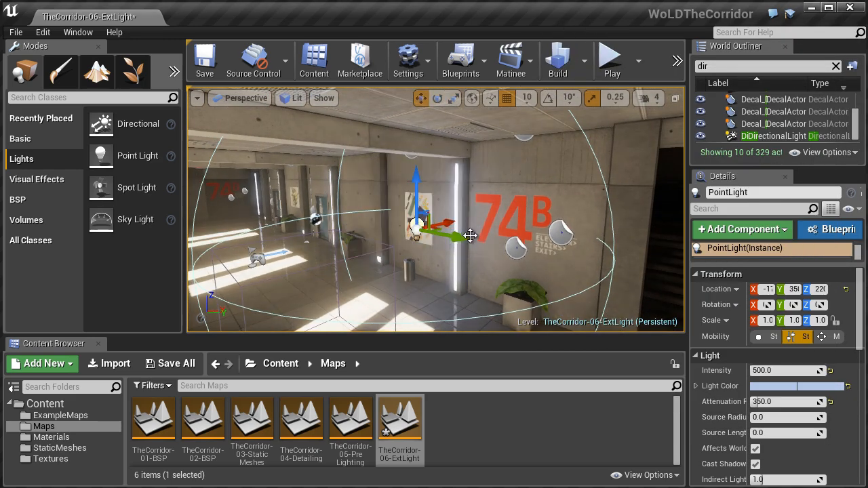
{"action": "left_click_drag", "start_coordinate": [434, 234], "coordinate": [649, 305], "text": "alt"}
{"action": "left_click_drag", "start_coordinate": [612, 273], "coordinate": [234, 215], "text": "shift"}
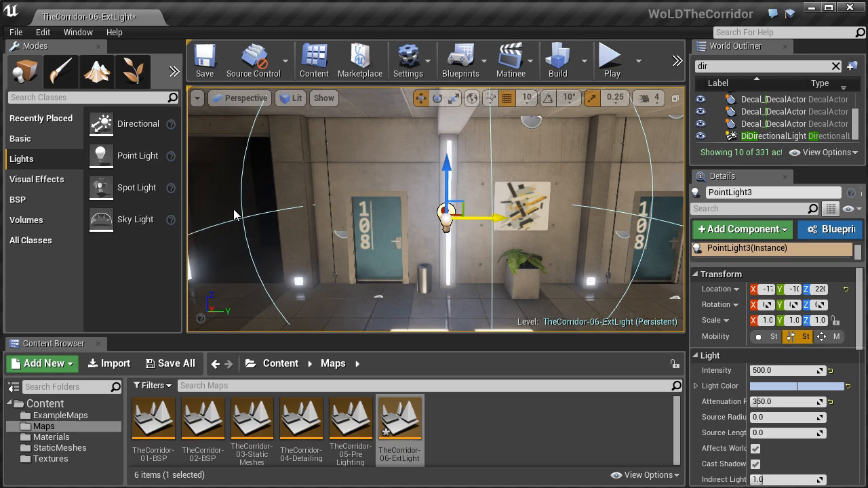
- Duplicate the point light once more into the dark side recess and centre it between the light strips at X 0, Z 220
{"action": "left_click_drag", "start_coordinate": [480, 218], "coordinate": [327, 216], "text": "alt+shift"}
{"action": "right_click_drag", "start_coordinate": [327, 216], "coordinate": [190, 230]}
{"action": "left_click_drag", "start_coordinate": [413, 193], "coordinate": [445, 190]}
{"action": "right_click_drag", "start_coordinate": [445, 190], "coordinate": [471, 251]}
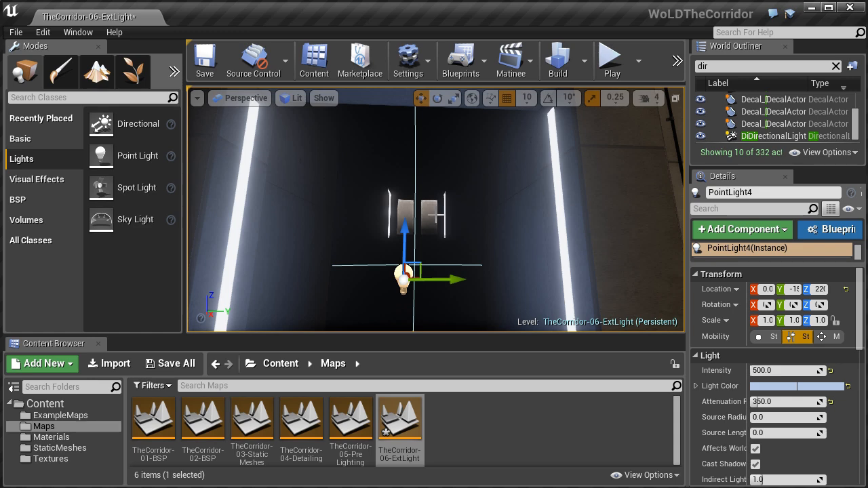
- Duplicate the point light for the remaining vertical light strips and move the copies into place along the level
{"action": "right_click_drag", "start_coordinate": [435, 216], "coordinate": [576, 248]}
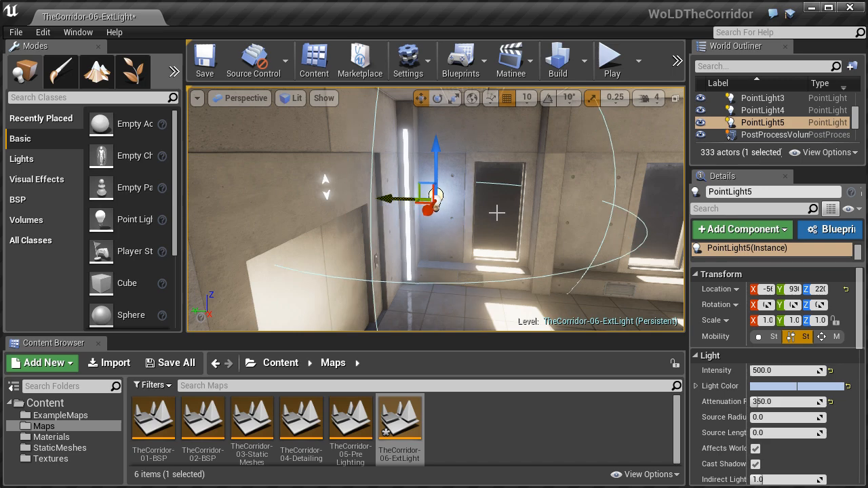
{"action": "right_click_drag", "start_coordinate": [496, 213], "coordinate": [421, 210]}
{"action": "left_click_drag", "start_coordinate": [496, 198], "coordinate": [397, 198]}
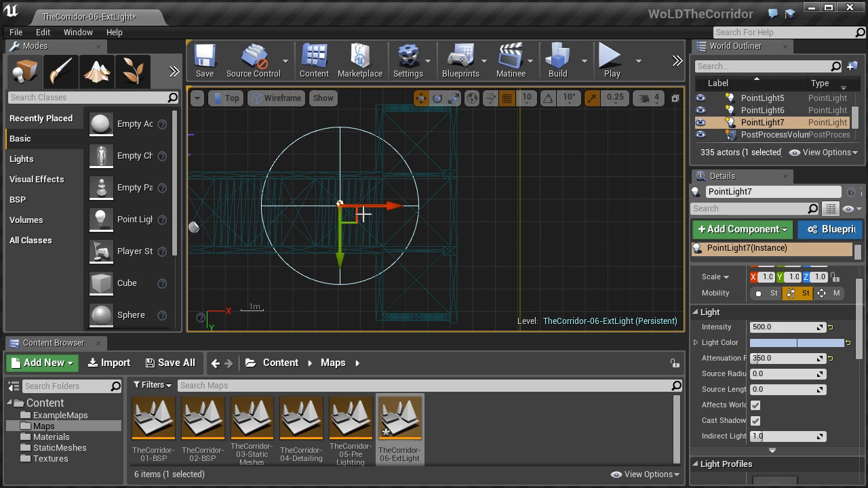
{"action": "left_click_drag", "start_coordinate": [353, 211], "coordinate": [460, 196]}
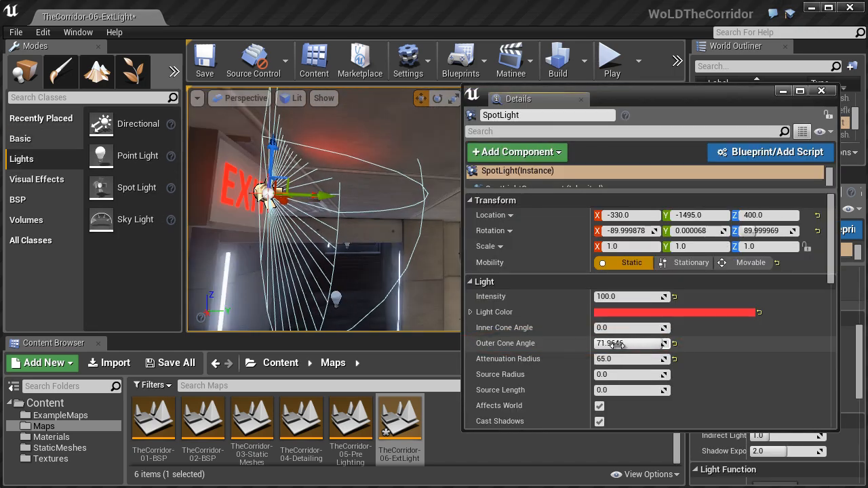
- Widen the outer cone angle of the red spotlight at the exit sign
{"action": "left_click_drag", "start_coordinate": [614, 344], "coordinate": [618, 344]}
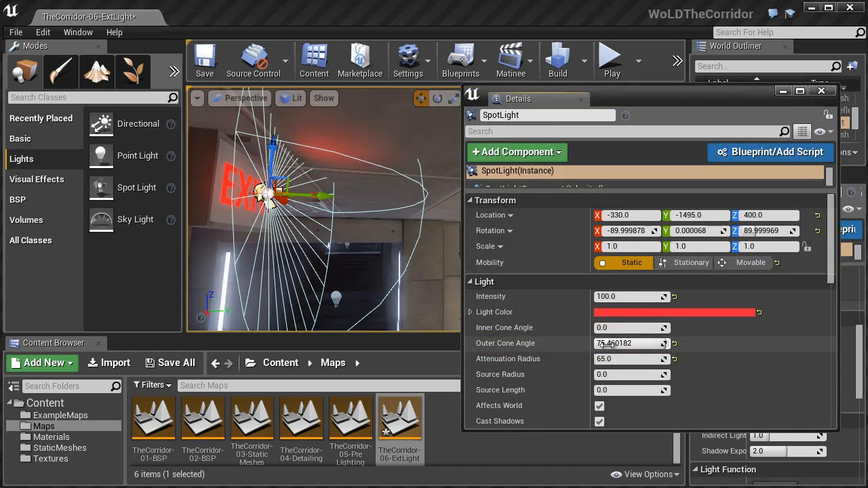
{"action": "left_click", "coordinate": [607, 344]}
{"action": "type", "text": "8"}
{"action": "key", "text": "Return"}
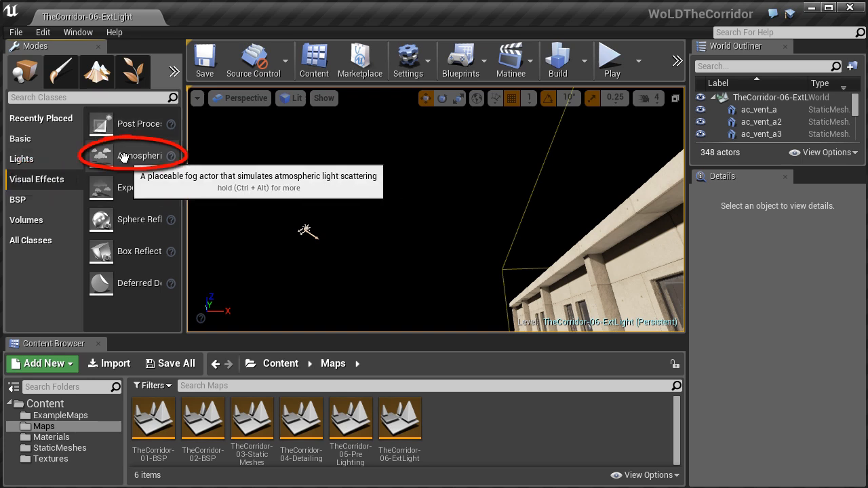
- Add an Atmospheric Fog actor outside the building near the directional light
{"action": "left_click_drag", "start_coordinate": [123, 158], "coordinate": [293, 231]}
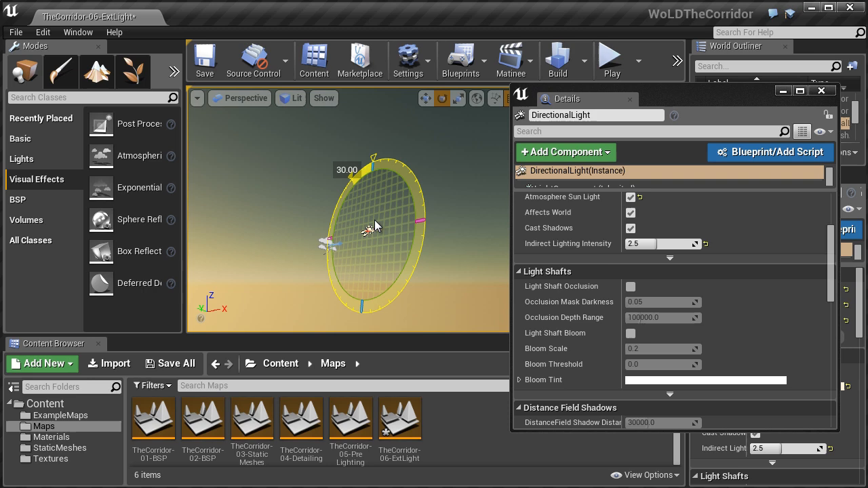
- Rotate the directional light to try out different sun positions in the sky, and save the level
{"action": "left_click_drag", "start_coordinate": [374, 220], "coordinate": [427, 219]}
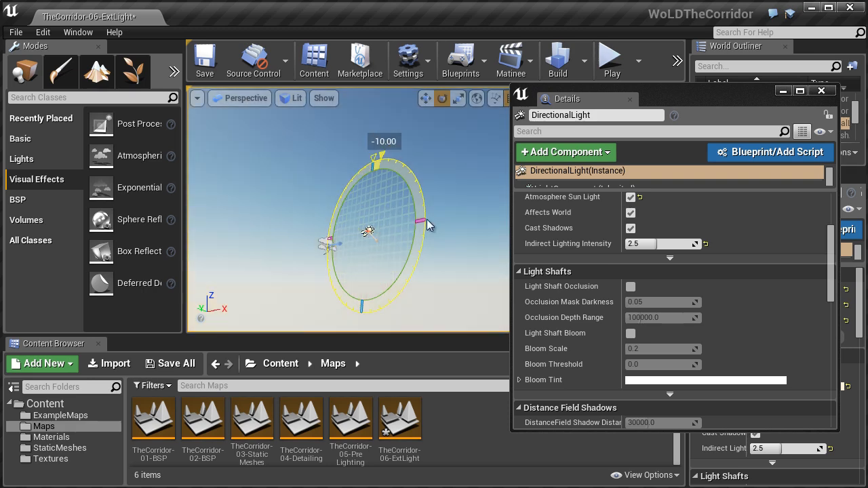
{"action": "right_click_drag", "start_coordinate": [363, 171], "coordinate": [306, 154]}
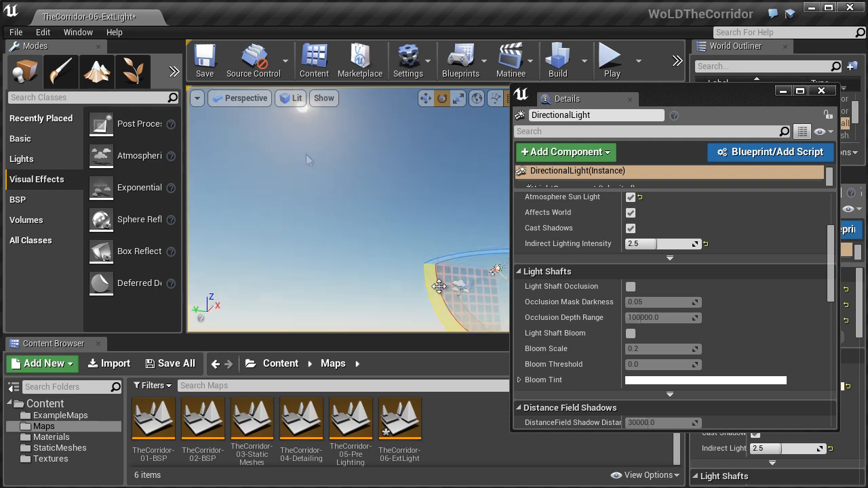
{"action": "right_click_drag", "start_coordinate": [489, 293], "coordinate": [509, 291]}
{"action": "mouse_move", "coordinate": [487, 295]}
{"action": "left_mouse_down"}
{"action": "mouse_move", "coordinate": [497, 280]}
{"action": "mouse_move", "coordinate": [490, 238]}
{"action": "mouse_move", "coordinate": [495, 292]}
{"action": "left_mouse_up"}
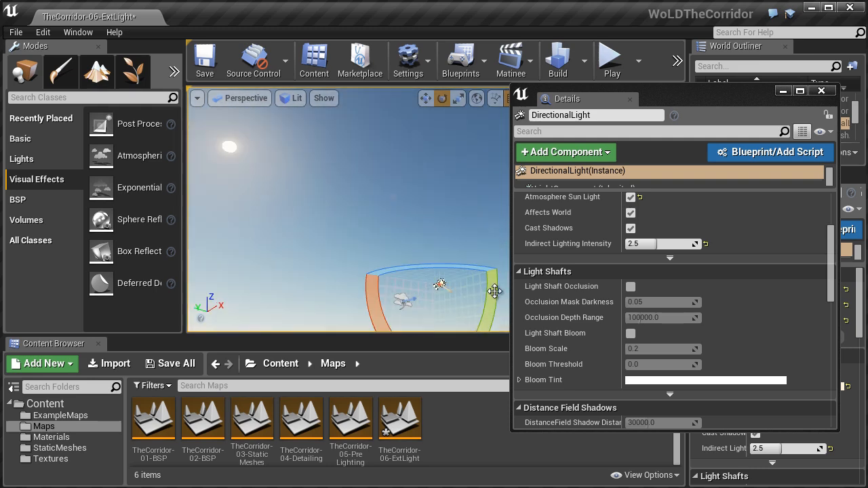
{"action": "key", "text": "ctrl+s"}
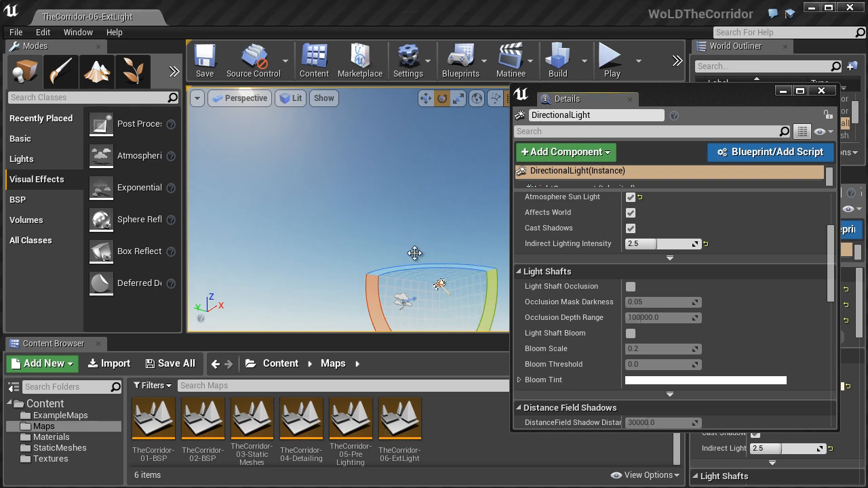
{"action": "left_click", "coordinate": [440, 285]}
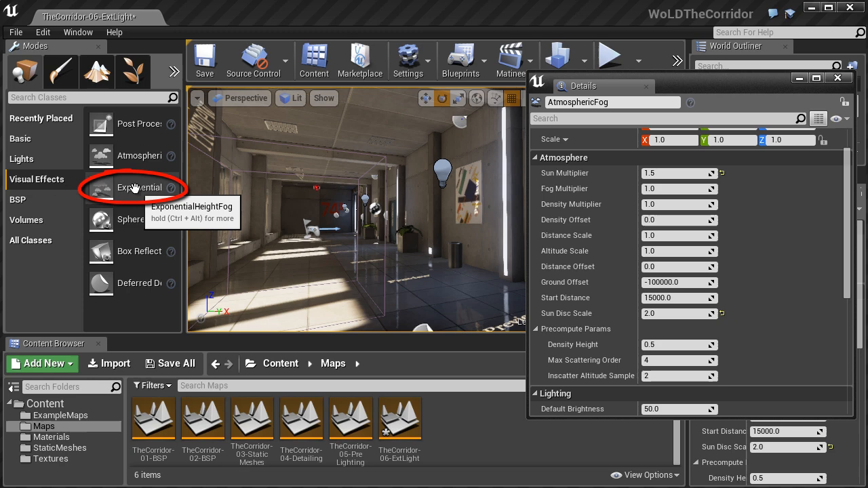
- Add an Exponential Height Fog actor in the corridor and try a paler fog inscattering colour
{"action": "mouse_move", "coordinate": [134, 187]}
{"action": "left_mouse_down"}
{"action": "mouse_move", "coordinate": [265, 234]}
{"action": "mouse_move", "coordinate": [316, 264]}
{"action": "left_mouse_up"}
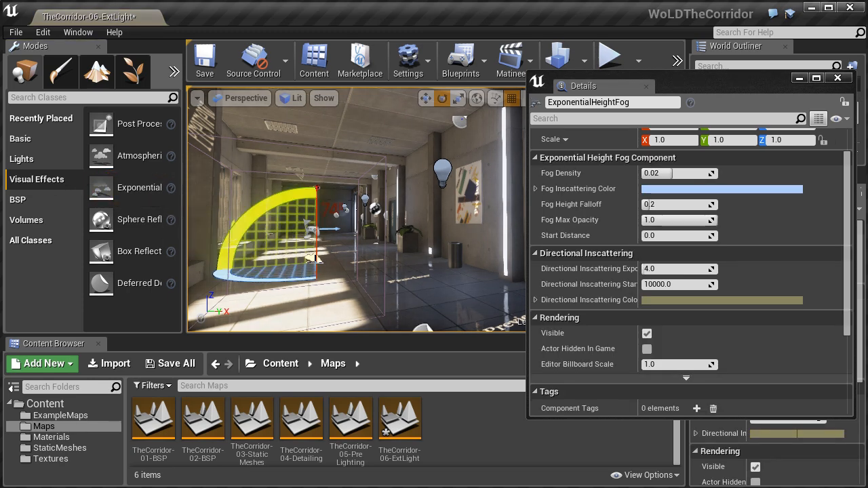
{"action": "right_click_drag", "start_coordinate": [768, 265], "coordinate": [747, 252]}
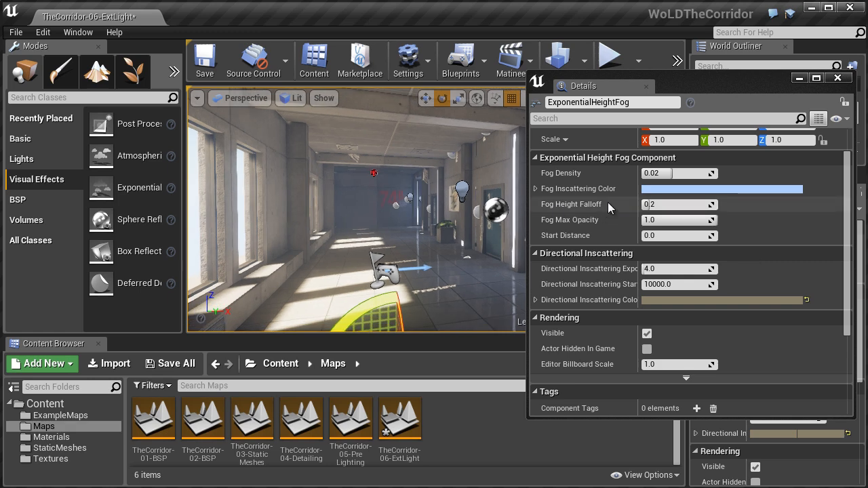
{"action": "left_click", "coordinate": [654, 189]}
{"action": "left_click_drag", "start_coordinate": [725, 196], "coordinate": [599, 78]}
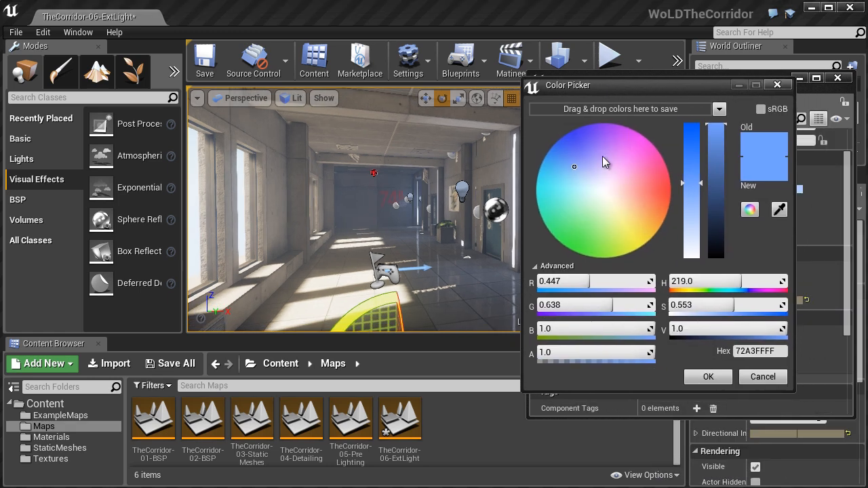
{"action": "left_click_drag", "start_coordinate": [565, 170], "coordinate": [599, 192]}
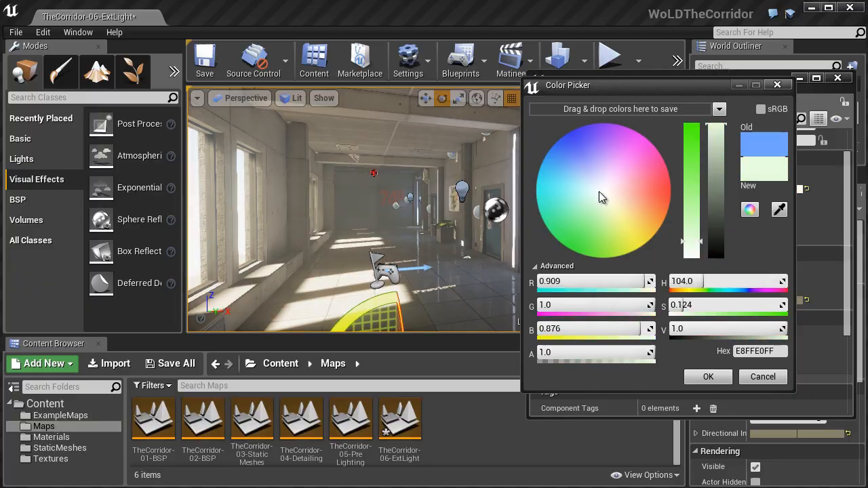
- Set the exponential height fog's density to 0.01
{"action": "left_click", "coordinate": [671, 176]}
{"action": "type", "text": ".0"}
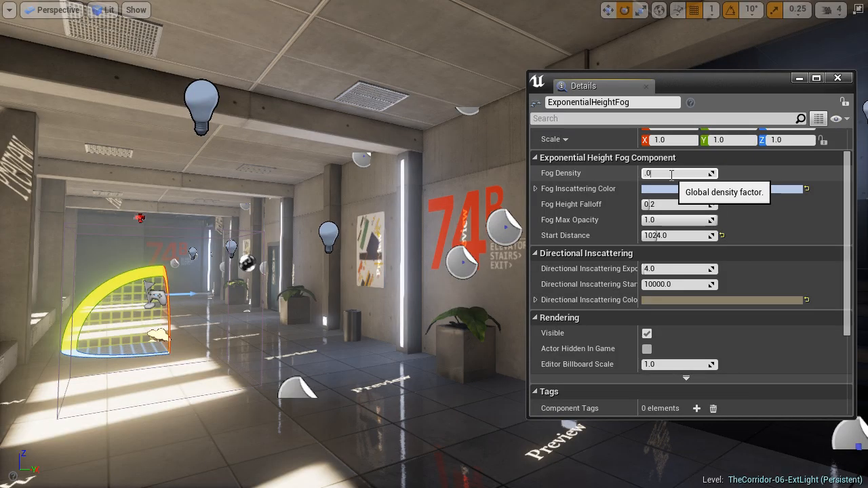
{"action": "type", "text": "1"}
{"action": "key", "text": "Return"}
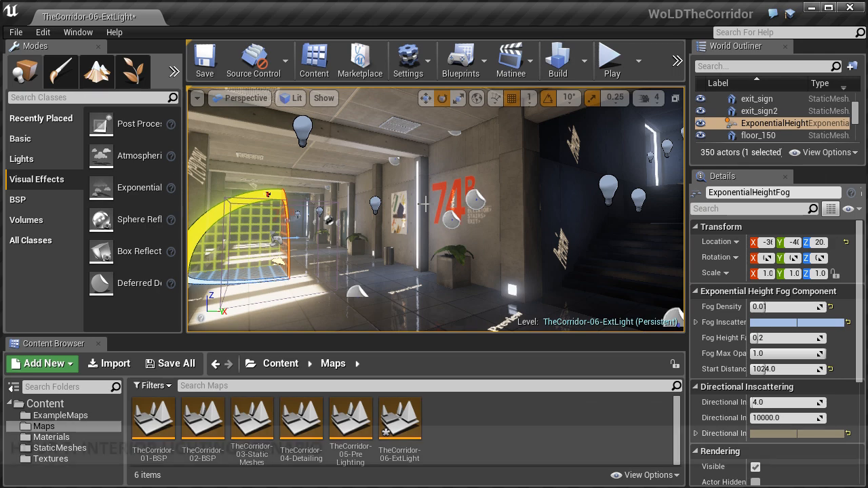
{"action": "right_click_drag", "start_coordinate": [426, 200], "coordinate": [287, 201]}
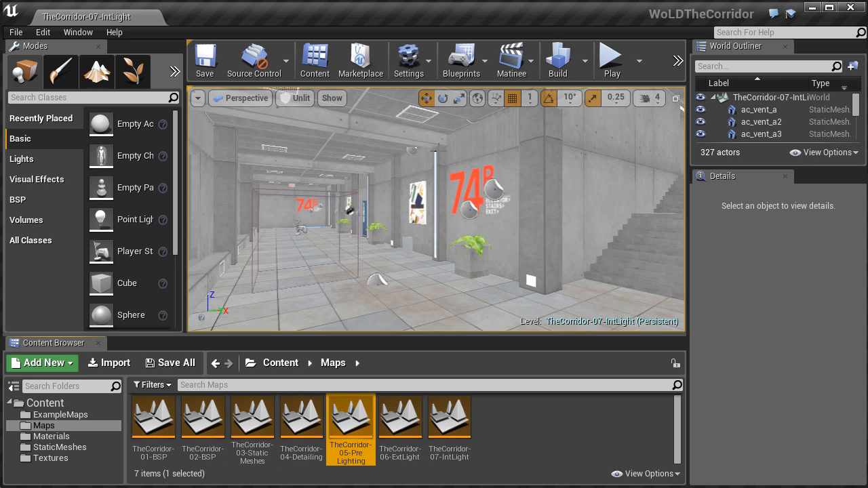
- In TheCorridor-07-IntLight, move the point light in front of the vertical light strip between the poster and the 74B sign
{"action": "left_click", "coordinate": [435, 155]}
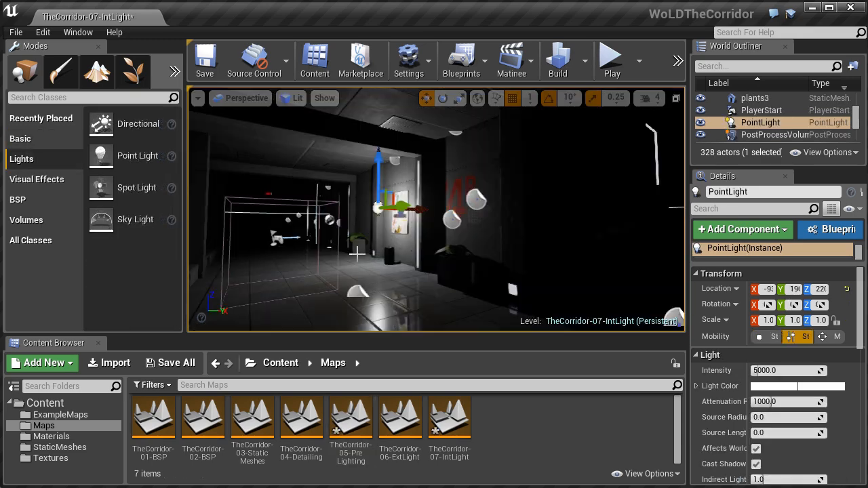
{"action": "right_click_drag", "start_coordinate": [352, 249], "coordinate": [323, 264]}
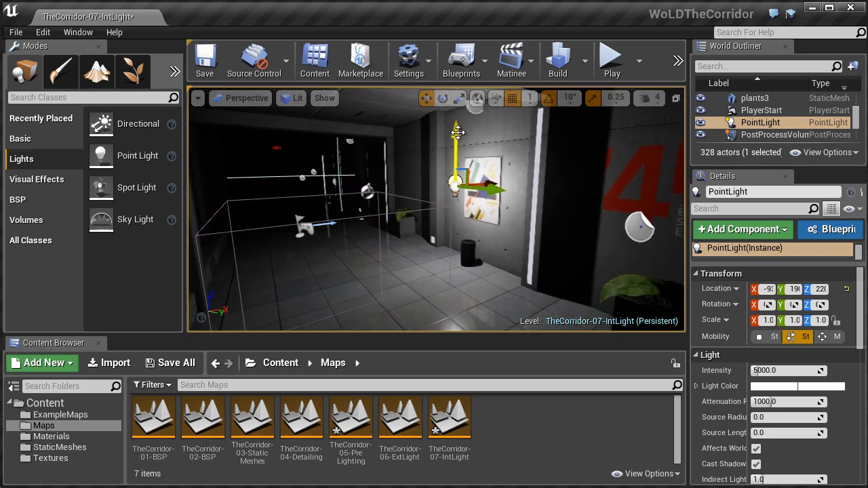
{"action": "left_click_drag", "start_coordinate": [457, 132], "coordinate": [455, 151]}
{"action": "left_click_drag", "start_coordinate": [489, 215], "coordinate": [621, 248]}
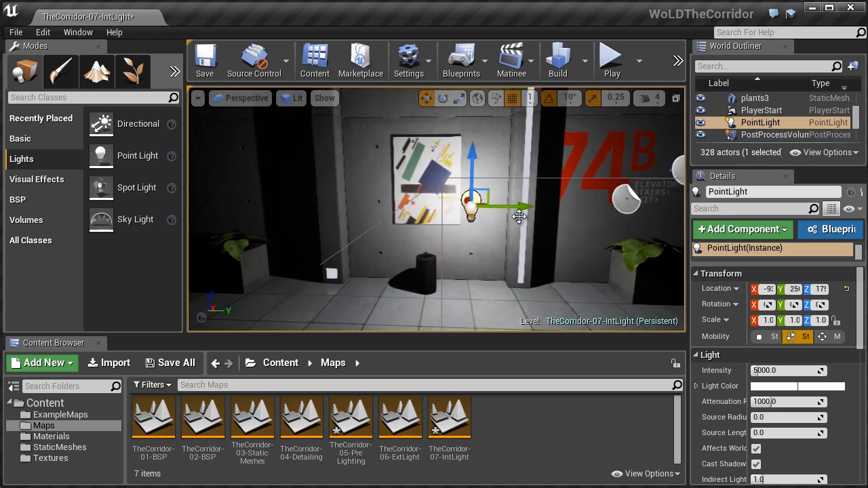
{"action": "mouse_move", "coordinate": [520, 217]}
{"action": "left_mouse_down"}
{"action": "mouse_move", "coordinate": [539, 206]}
{"action": "mouse_move", "coordinate": [586, 219]}
{"action": "left_mouse_up"}
{"action": "right_click_drag", "start_coordinate": [589, 258], "coordinate": [450, 258]}
{"action": "left_click_drag", "start_coordinate": [568, 220], "coordinate": [525, 220]}
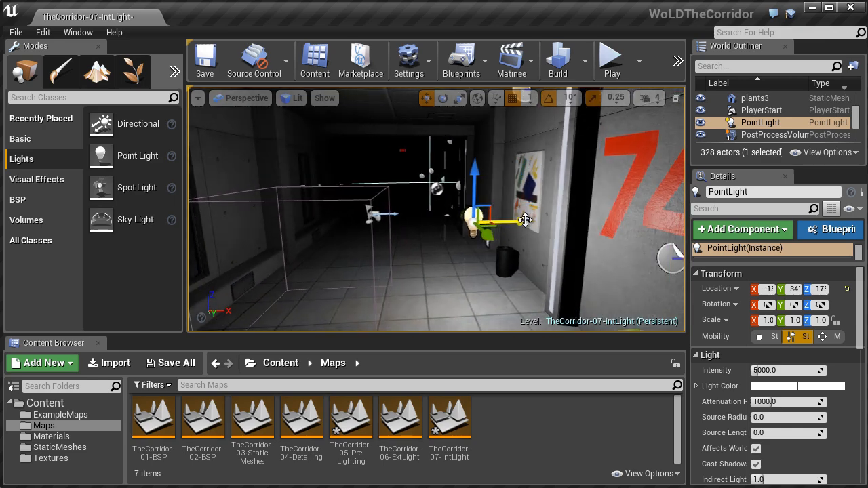
- Fine-tune the point light's position at the light strip to about X -162, Y 341, Z 232
{"action": "left_click_drag", "start_coordinate": [476, 180], "coordinate": [482, 147]}
{"action": "mouse_move", "coordinate": [489, 147]}
{"action": "right_mouse_down"}
{"action": "mouse_move", "coordinate": [498, 139]}
{"action": "mouse_move", "coordinate": [490, 147]}
{"action": "right_mouse_up"}
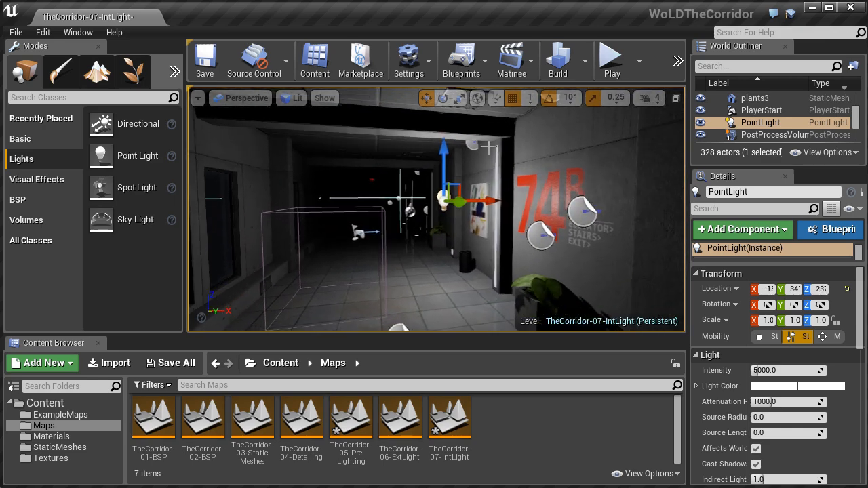
{"action": "left_click_drag", "start_coordinate": [444, 147], "coordinate": [444, 161]}
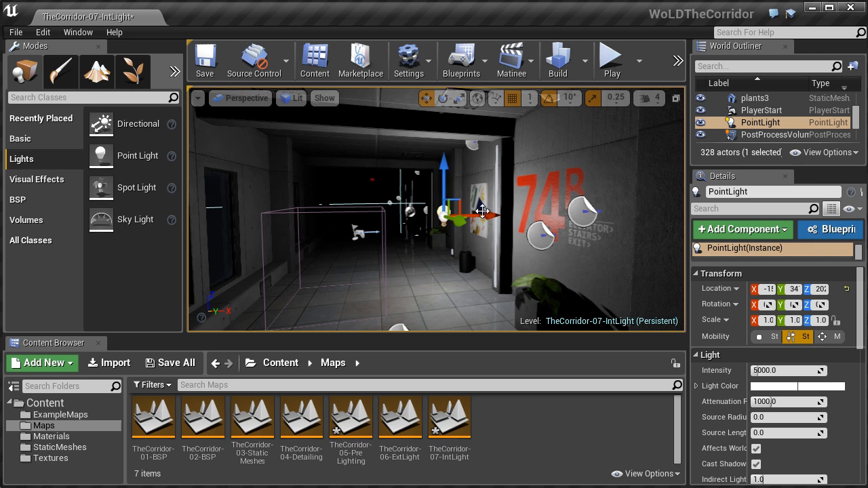
{"action": "left_click_drag", "start_coordinate": [490, 214], "coordinate": [487, 213]}
{"action": "left_click_drag", "start_coordinate": [444, 171], "coordinate": [444, 159]}
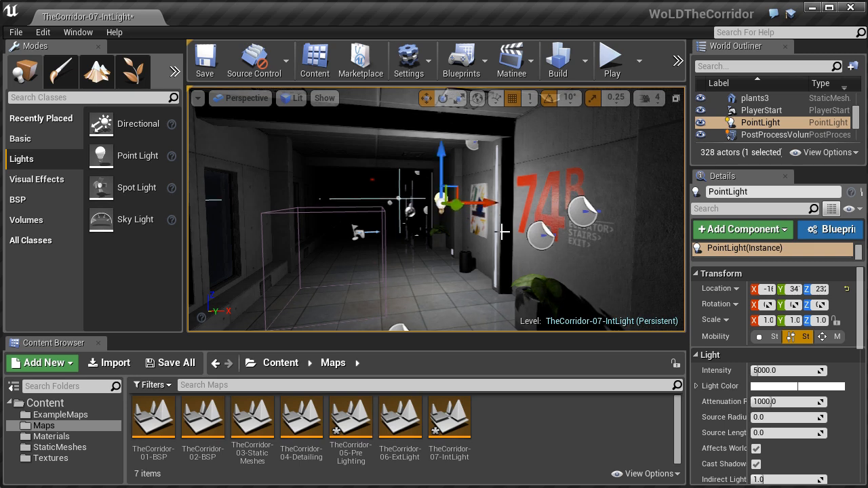
- Open a separate Details window and set the point light's attenuation radius to 350
{"action": "left_click", "coordinate": [78, 33]}
{"action": "mouse_move", "coordinate": [94, 60]}
{"action": "left_click", "coordinate": [228, 72]}
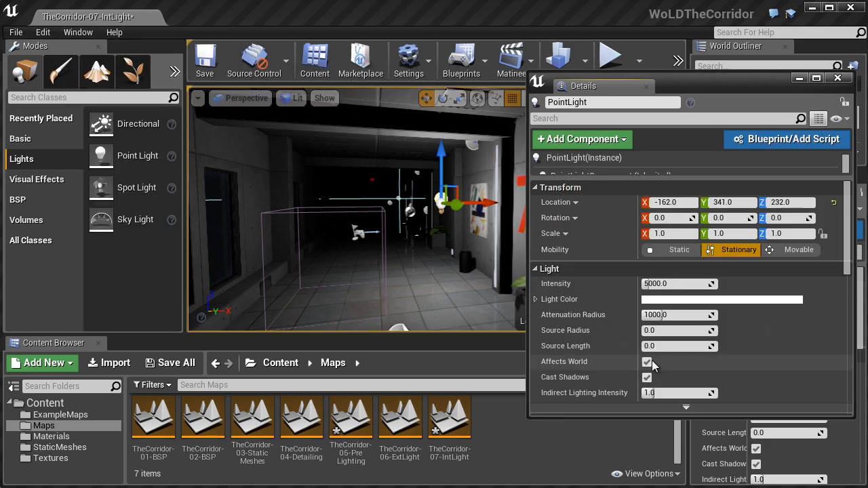
{"action": "left_click", "coordinate": [679, 315]}
{"action": "right_click_drag", "start_coordinate": [352, 264], "coordinate": [394, 260]}
- Set the point light's colour to pale cyan, hex AEE1DFFF
{"action": "left_click", "coordinate": [720, 299]}
{"action": "left_click", "coordinate": [565, 208]}
{"action": "left_click_drag", "start_coordinate": [566, 208], "coordinate": [558, 203]}
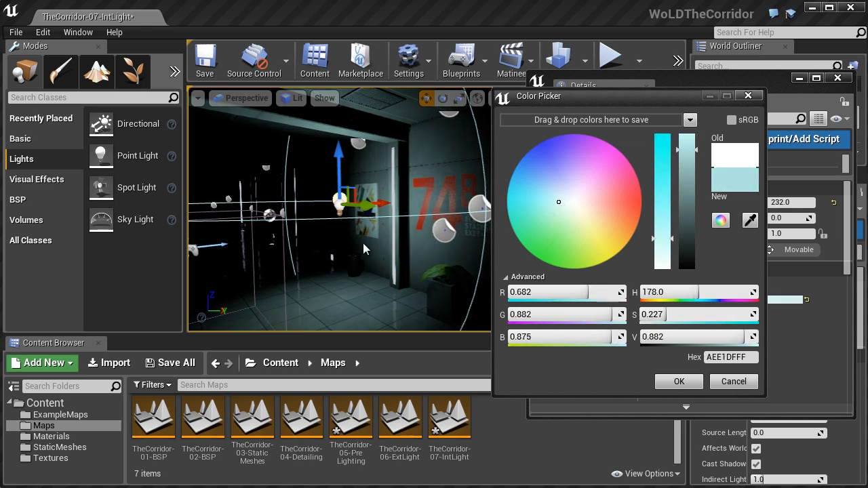
{"action": "right_click_drag", "start_coordinate": [363, 242], "coordinate": [345, 253]}
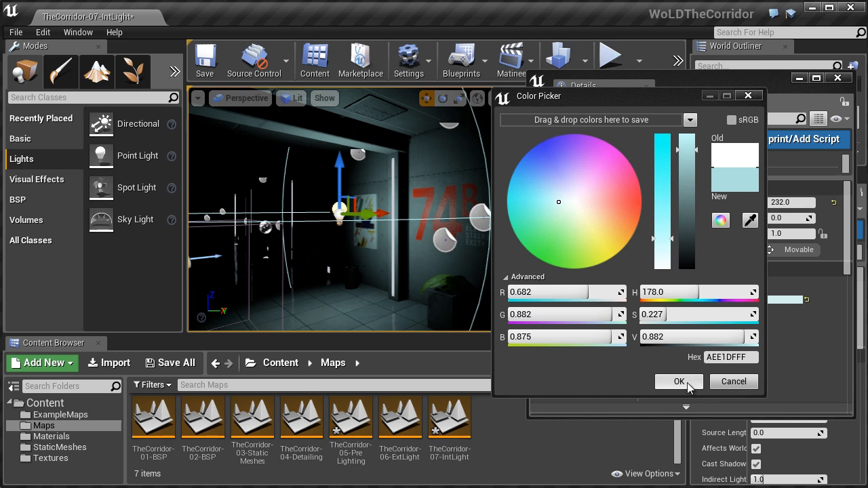
{"action": "left_click", "coordinate": [686, 384]}
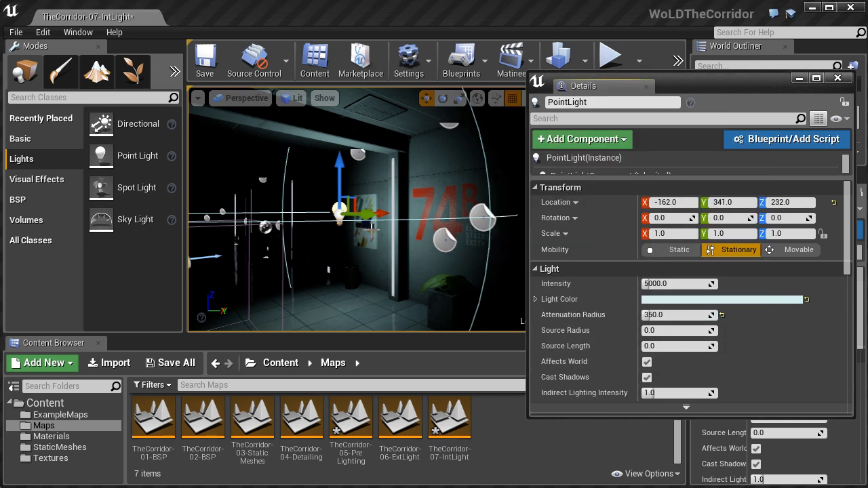
- Set the point light's intensity to 500
{"action": "left_click", "coordinate": [672, 284]}
{"action": "type", "text": "5"}
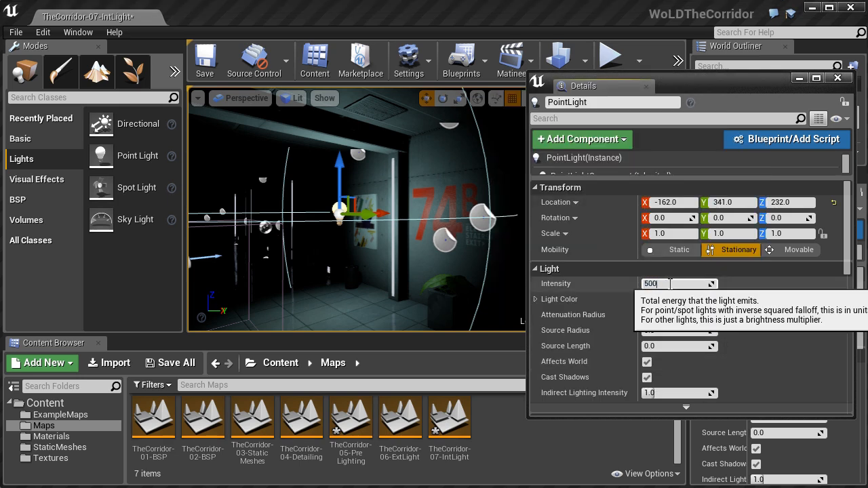
{"action": "type", "text": "00"}
{"action": "key", "text": "Return"}
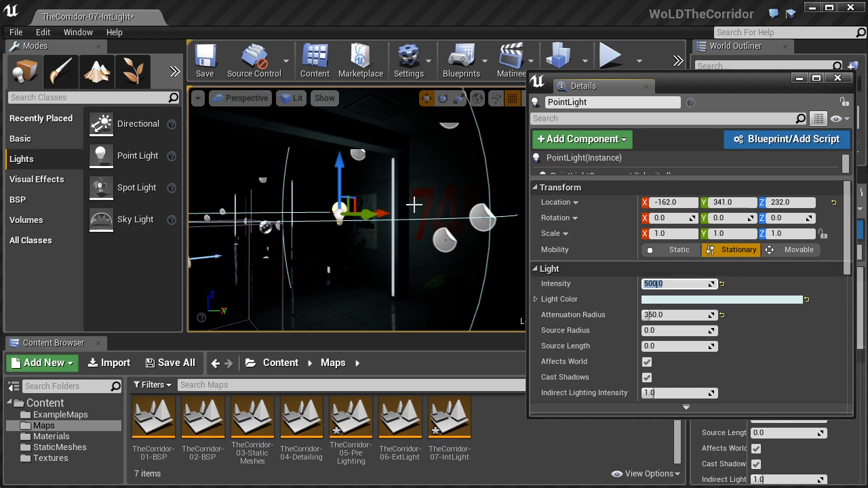
{"action": "left_click", "coordinate": [282, 289]}
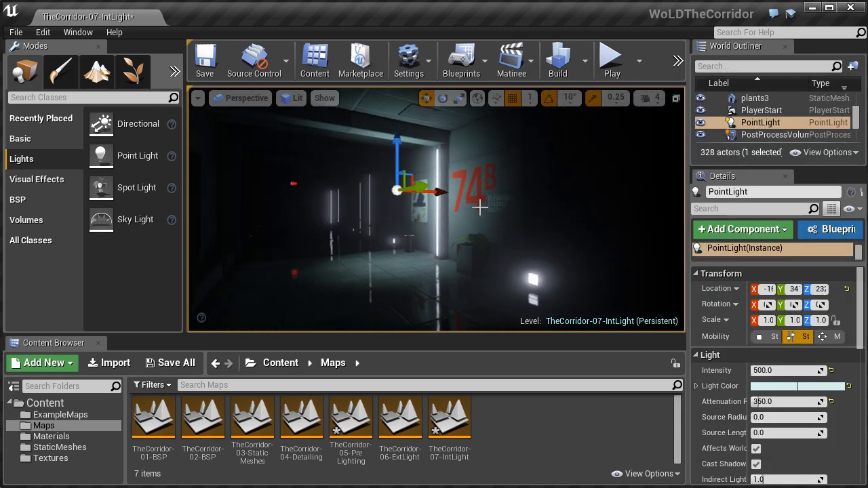
- Duplicate the point light along the corridor wall towards the next vertical light strip
{"action": "right_click_drag", "start_coordinate": [488, 205], "coordinate": [440, 256]}
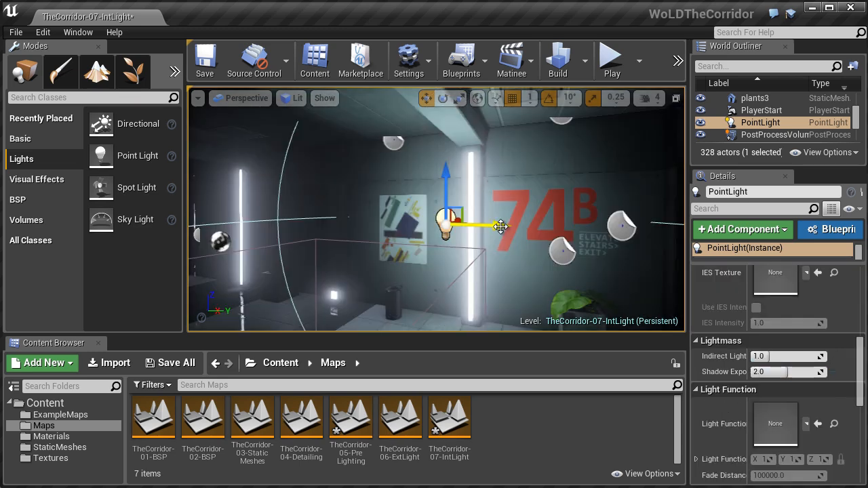
{"action": "left_click_drag", "start_coordinate": [501, 226], "coordinate": [277, 230], "text": "alt+shift"}
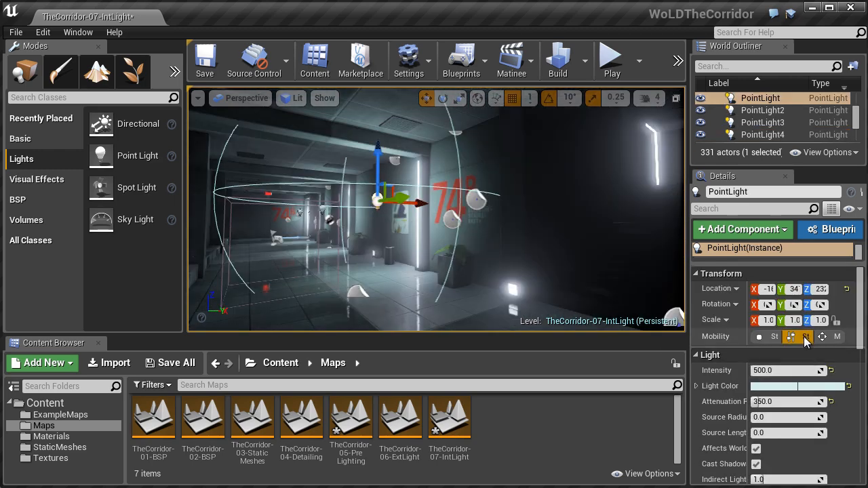
{"action": "right_click_drag", "start_coordinate": [547, 290], "coordinate": [569, 298]}
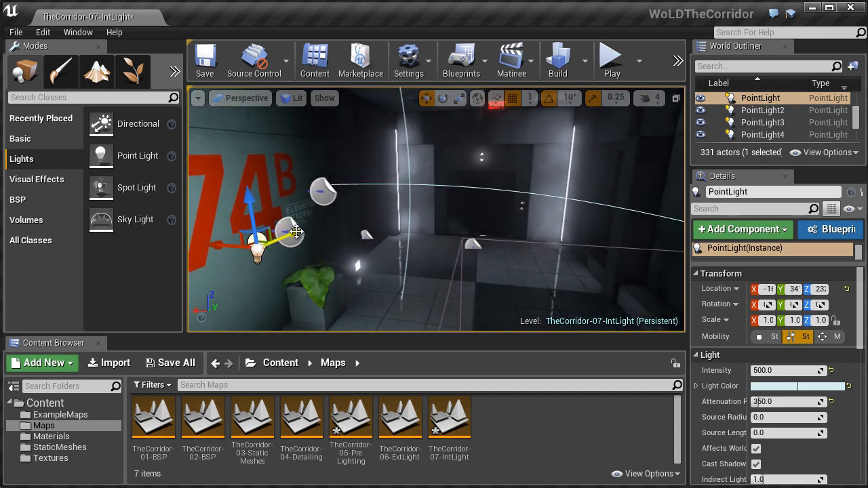
- Duplicate the point light along the corridor and position the copy beside the vertical light strip at the exit end
{"action": "right_click_drag", "start_coordinate": [405, 230], "coordinate": [330, 228]}
{"action": "left_click_drag", "start_coordinate": [468, 219], "coordinate": [681, 214], "text": "alt"}
{"action": "right_click_drag", "start_coordinate": [490, 254], "coordinate": [518, 251]}
{"action": "left_click_drag", "start_coordinate": [360, 216], "coordinate": [325, 218]}
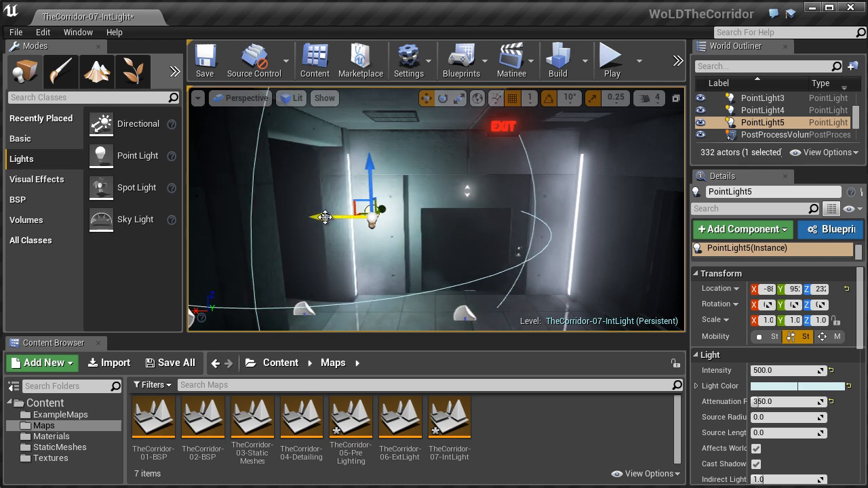
{"action": "key", "text": "f"}
{"action": "key", "text": "d"}
{"action": "mouse_move", "coordinate": [413, 239]}
{"action": "right_mouse_down"}
{"action": "mouse_move", "coordinate": [386, 238]}
{"action": "mouse_move", "coordinate": [398, 240]}
{"action": "right_mouse_up"}
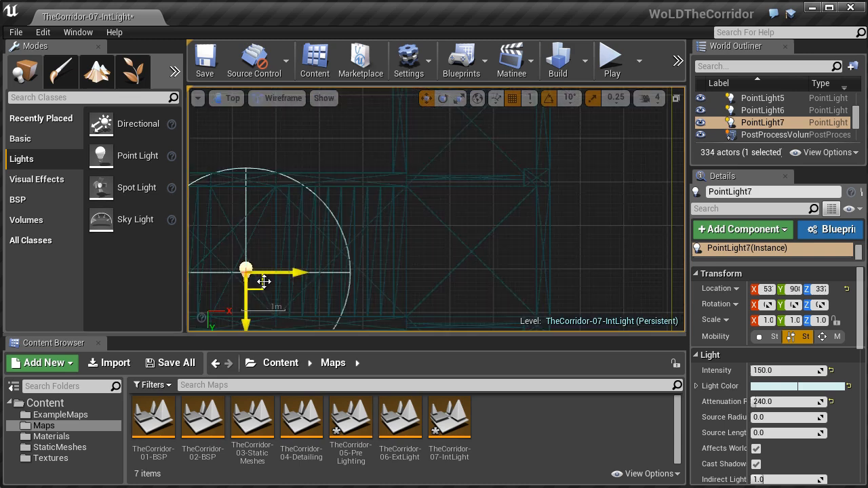
- Move the duplicated point light in top view to the vertical light strip in the area beyond the stairs
{"action": "right_click_drag", "start_coordinate": [252, 281], "coordinate": [426, 222]}
{"action": "key", "text": "alt+g"}
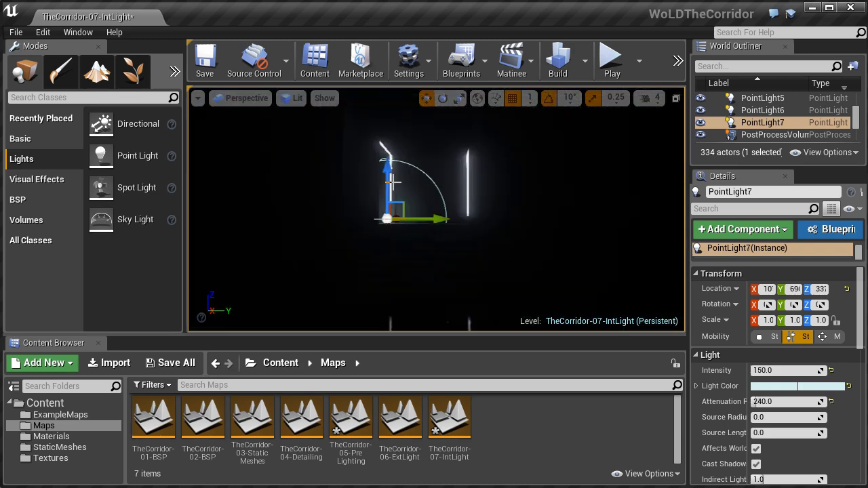
{"action": "key", "text": "f"}
{"action": "right_click_drag", "start_coordinate": [468, 214], "coordinate": [506, 215]}
{"action": "key", "text": "d"}
{"action": "right_click_drag", "start_coordinate": [483, 163], "coordinate": [444, 229]}
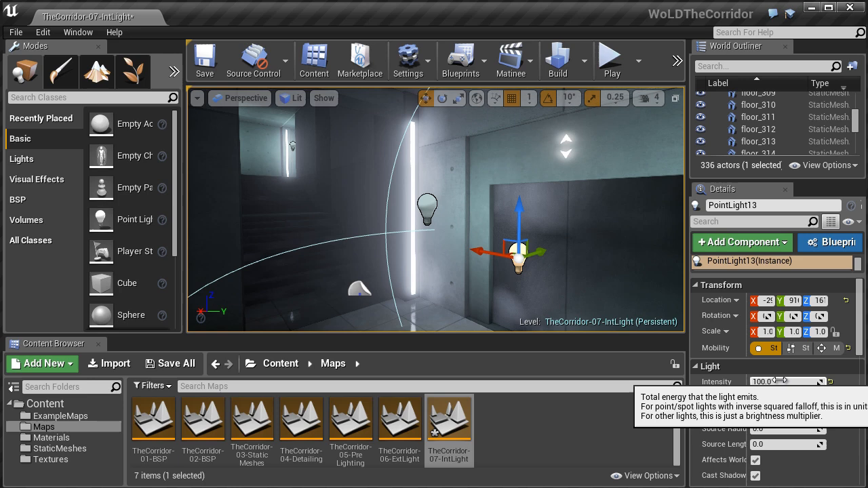
- Set the intensity of the point light beside the dark doorway near the stairs to 50
{"action": "left_click", "coordinate": [780, 381]}
{"action": "type", "text": "50"}
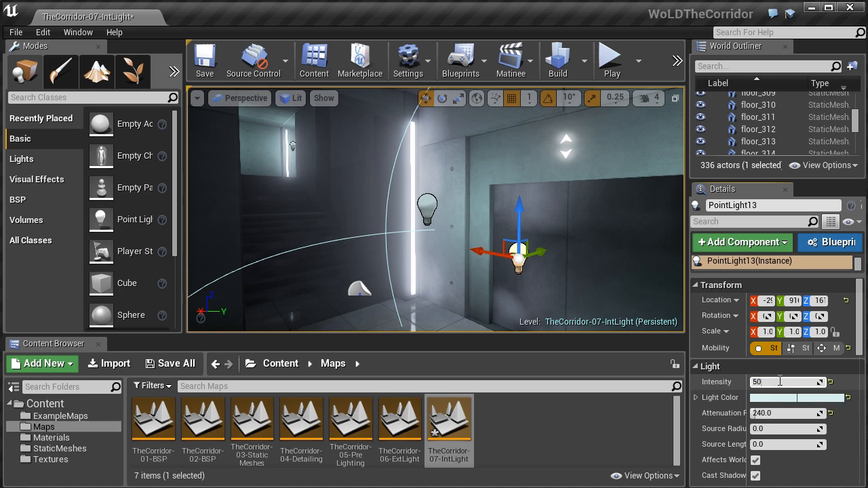
{"action": "key", "text": "Return"}
{"action": "mouse_move", "coordinate": [583, 270]}
{"action": "right_mouse_down"}
{"action": "mouse_move", "coordinate": [598, 310]}
{"action": "mouse_move", "coordinate": [596, 276]}
{"action": "right_mouse_up"}
{"action": "key", "text": "s"}
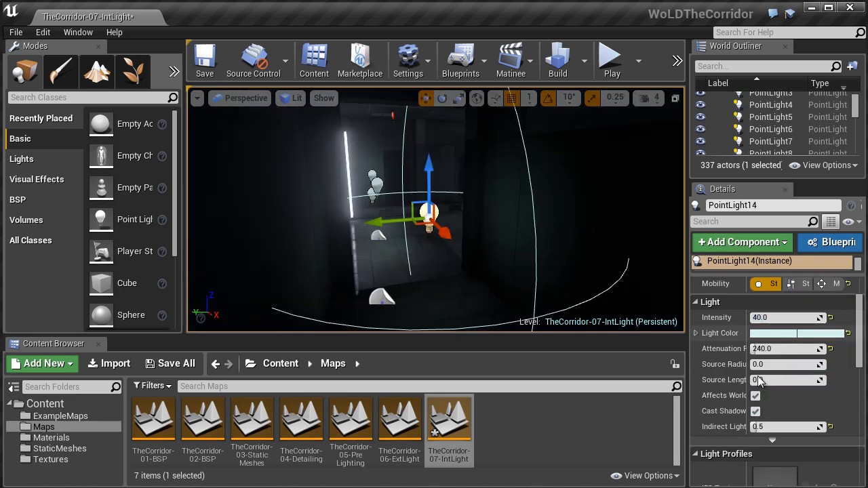
- Set the stairwell point light's attenuation radius to 330 and position it over the stairs in top view
{"action": "left_click", "coordinate": [786, 352]}
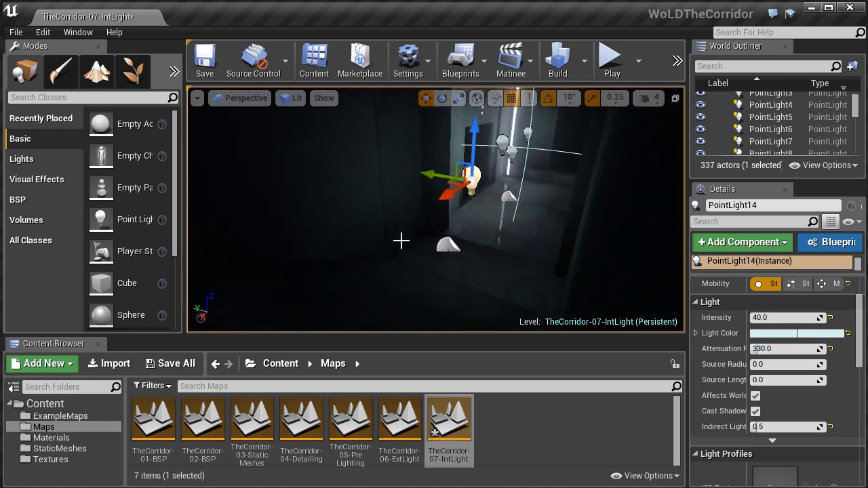
{"action": "right_click_drag", "start_coordinate": [401, 243], "coordinate": [400, 238]}
{"action": "key", "text": "alt+j"}
{"action": "right_click_drag", "start_coordinate": [502, 223], "coordinate": [374, 284]}
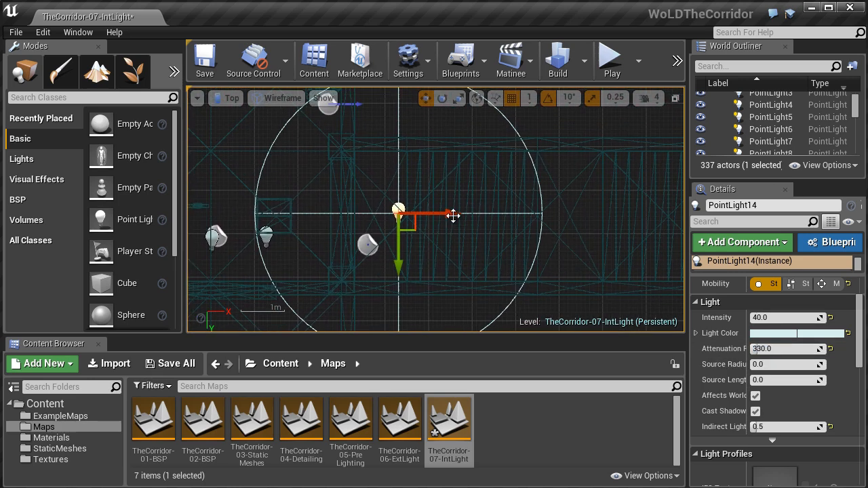
{"action": "key", "text": "alt+g"}
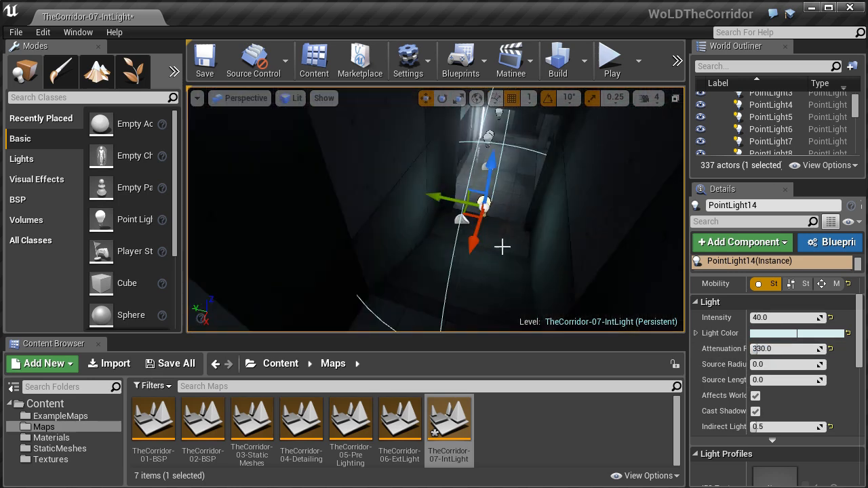
- Duplicate the stairwell point light to the other end of the stairs and lower the copy
{"action": "mouse_move", "coordinate": [517, 224]}
{"action": "right_mouse_down"}
{"action": "mouse_move", "coordinate": [510, 259]}
{"action": "mouse_move", "coordinate": [512, 235]}
{"action": "right_mouse_up"}
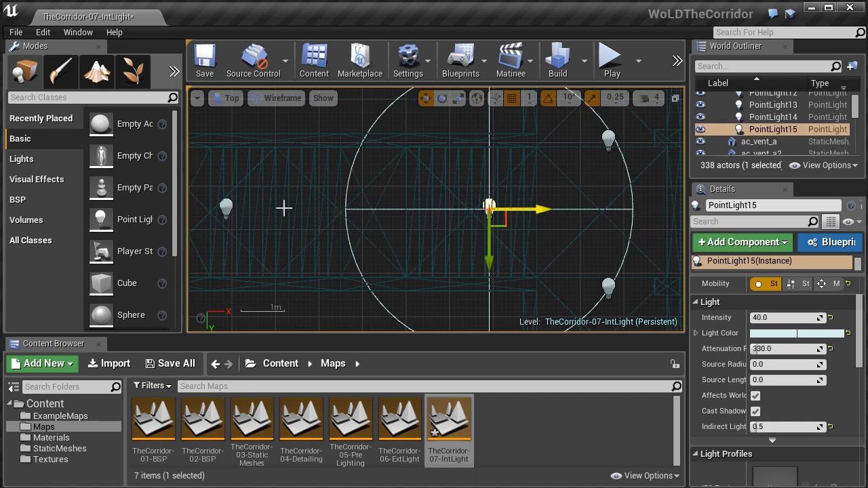
{"action": "key", "text": "alt+g"}
{"action": "right_click_drag", "start_coordinate": [413, 210], "coordinate": [598, 197]}
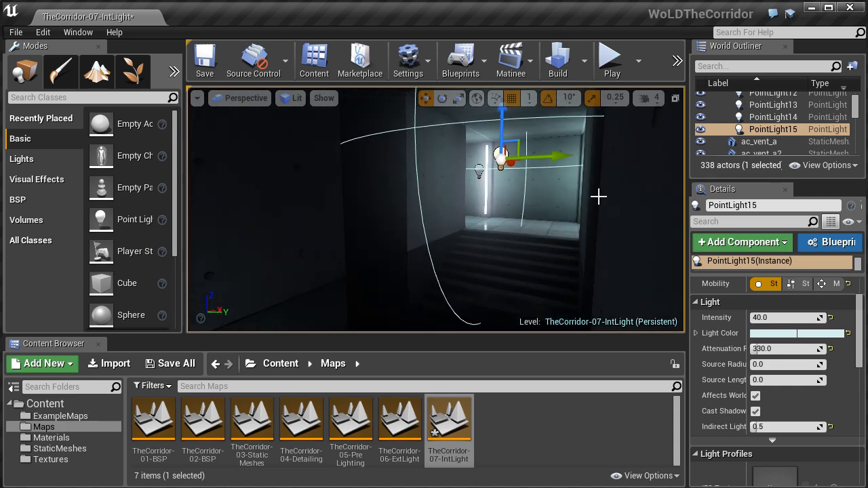
{"action": "left_click_drag", "start_coordinate": [503, 126], "coordinate": [496, 170]}
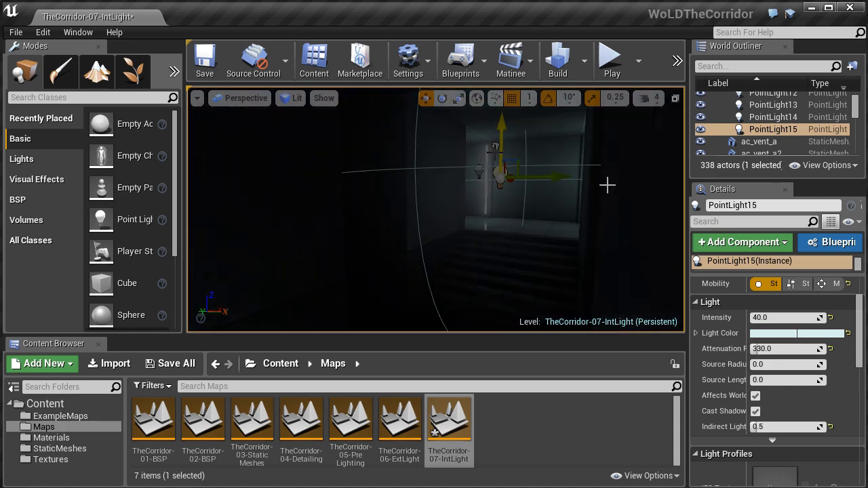
{"action": "right_click_drag", "start_coordinate": [744, 175], "coordinate": [750, 206]}
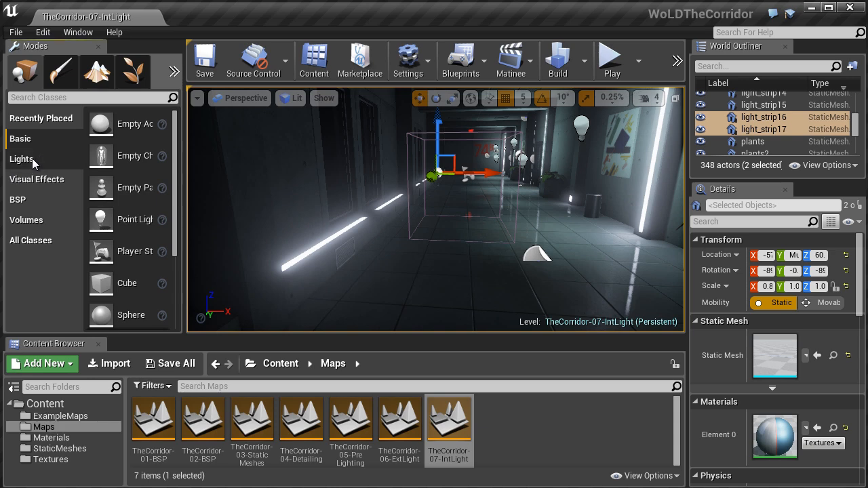
- Place a spot light in the corridor near the floor-level light strips below the windows
{"action": "left_click", "coordinate": [32, 158]}
{"action": "left_click_drag", "start_coordinate": [128, 187], "coordinate": [453, 234]}
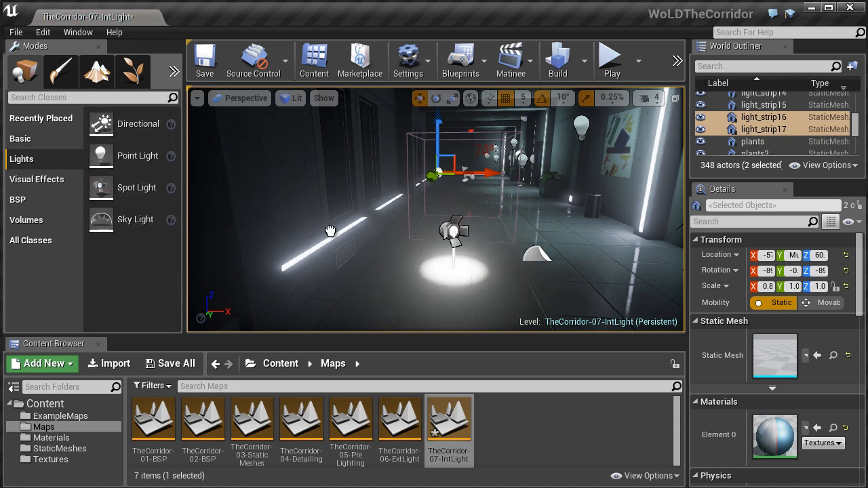
{"action": "left_click_drag", "start_coordinate": [331, 231], "coordinate": [376, 236]}
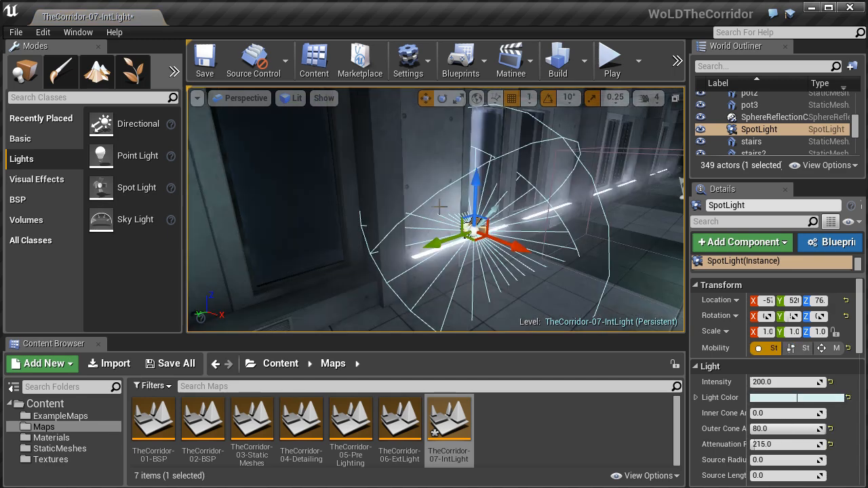
- Duplicate the spot light along the window wall to the next floor-level light strip
{"action": "right_click_drag", "start_coordinate": [439, 207], "coordinate": [416, 288]}
{"action": "left_click_drag", "start_coordinate": [382, 279], "coordinate": [441, 278], "text": "alt"}
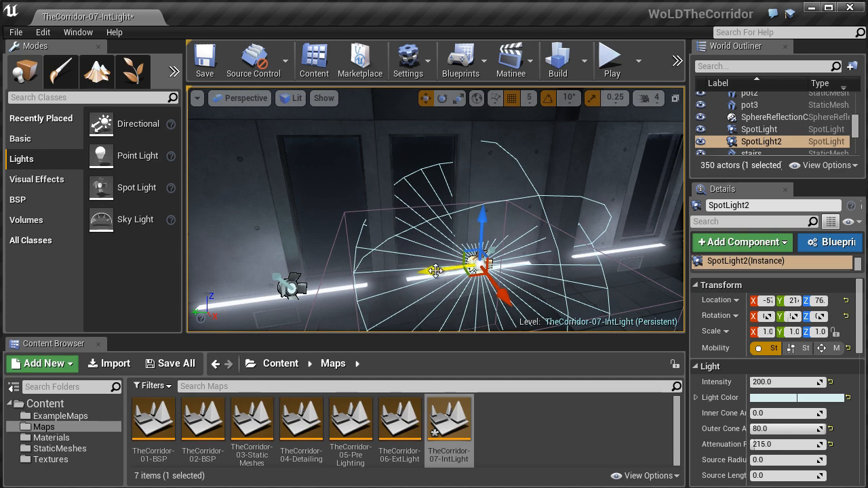
{"action": "right_click_drag", "start_coordinate": [435, 271], "coordinate": [467, 261]}
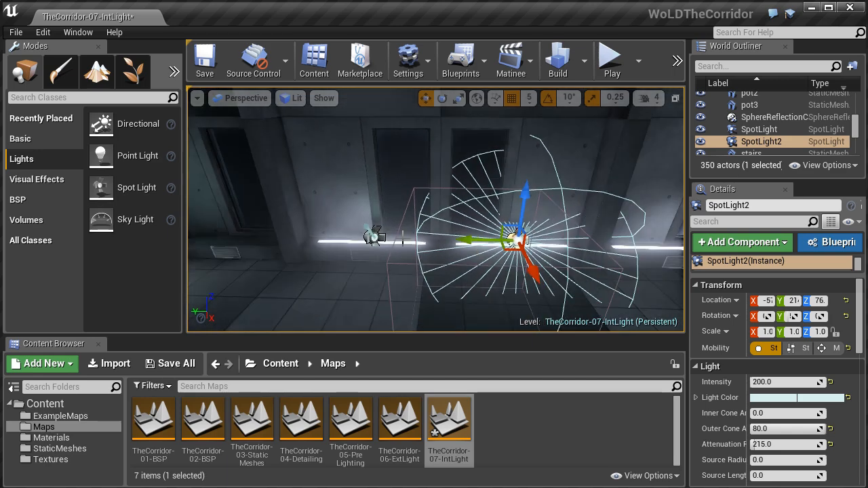
- Select both window-wall spot lights and duplicate the pair along the remaining floor-level light strips
{"action": "left_click", "coordinate": [374, 234], "text": "ctrl"}
{"action": "left_click_drag", "start_coordinate": [352, 241], "coordinate": [700, 257], "text": "alt+shift"}
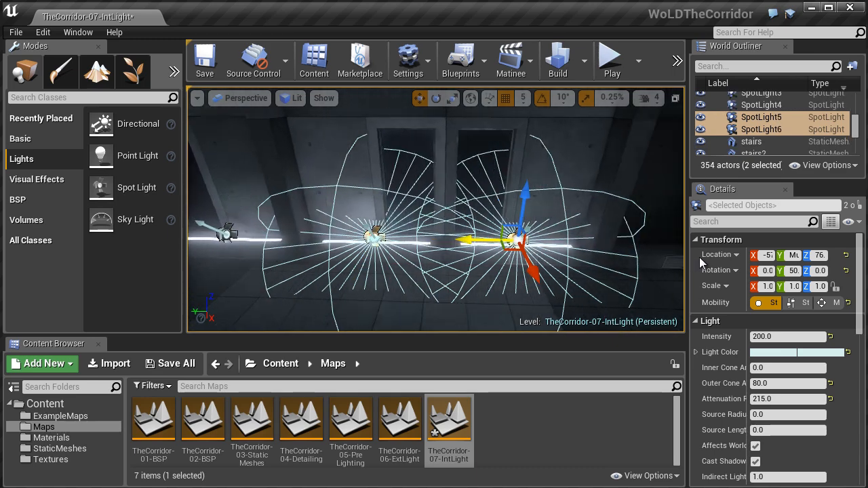
{"action": "right_click_drag", "start_coordinate": [462, 229], "coordinate": [409, 225]}
{"action": "left_click", "coordinate": [411, 258], "text": "ctrl"}
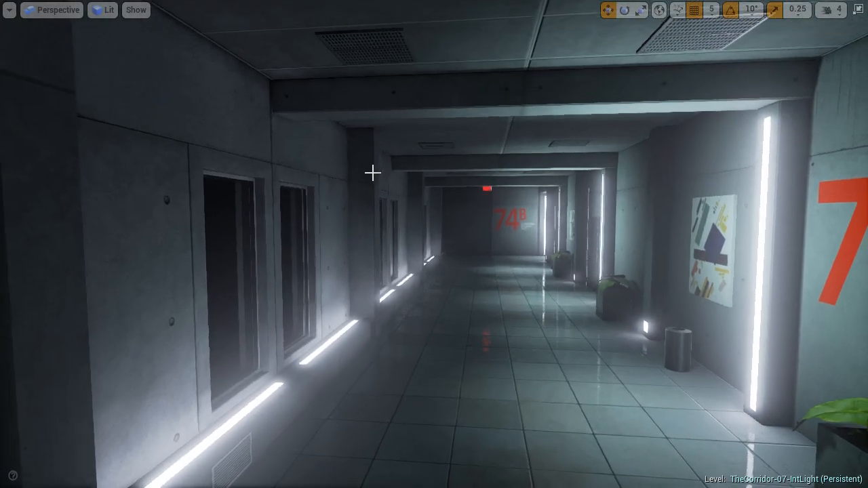
- Examine the lighting along the corridor's window wall and the red spot lights on the ceiling
{"action": "scroll", "coordinate": [374, 170], "scroll_direction": "up", "scroll_amount": 3}
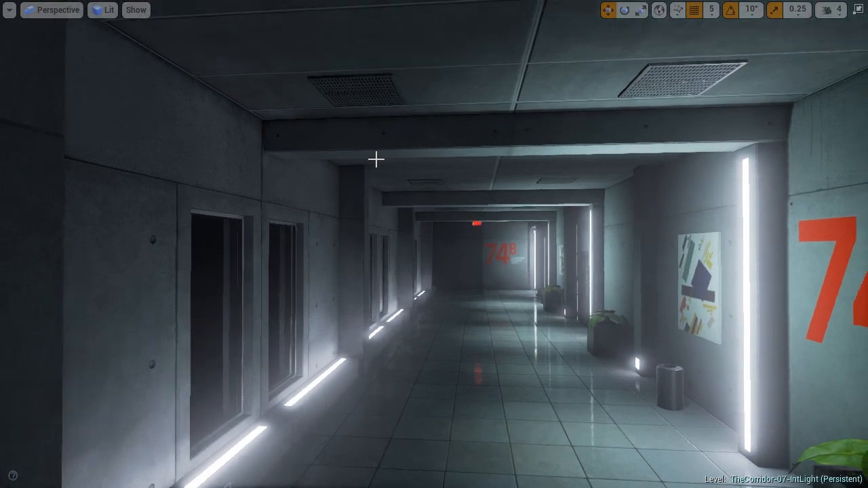
{"action": "right_click_drag", "start_coordinate": [371, 174], "coordinate": [461, 99]}
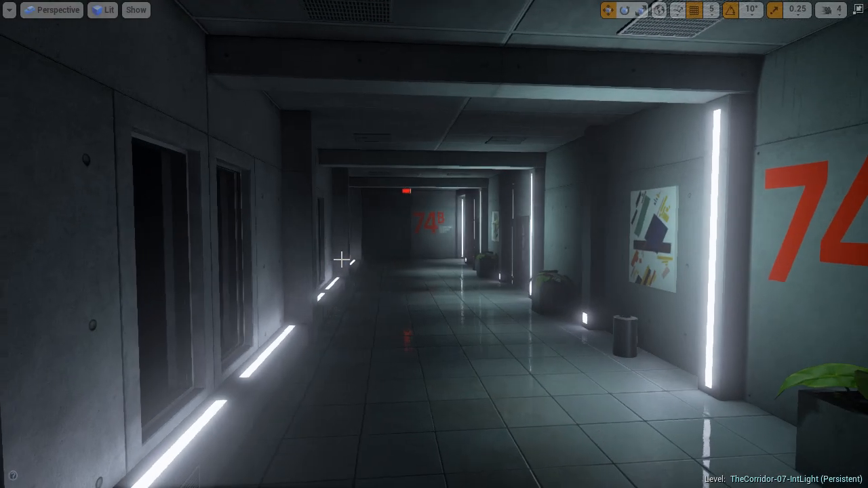
{"action": "key", "text": "w"}
{"action": "right_click_drag", "start_coordinate": [342, 260], "coordinate": [341, 259]}
{"action": "key", "text": "s"}
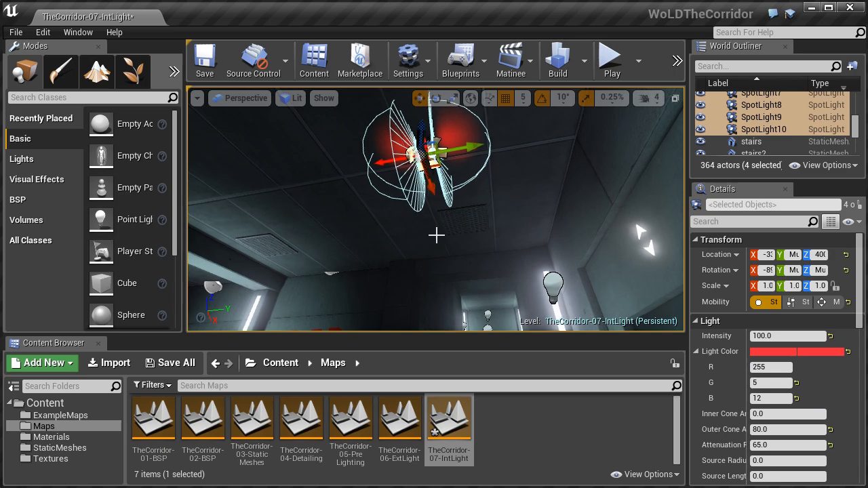
{"action": "key", "text": "f"}
{"action": "right_click_drag", "start_coordinate": [434, 204], "coordinate": [434, 188]}
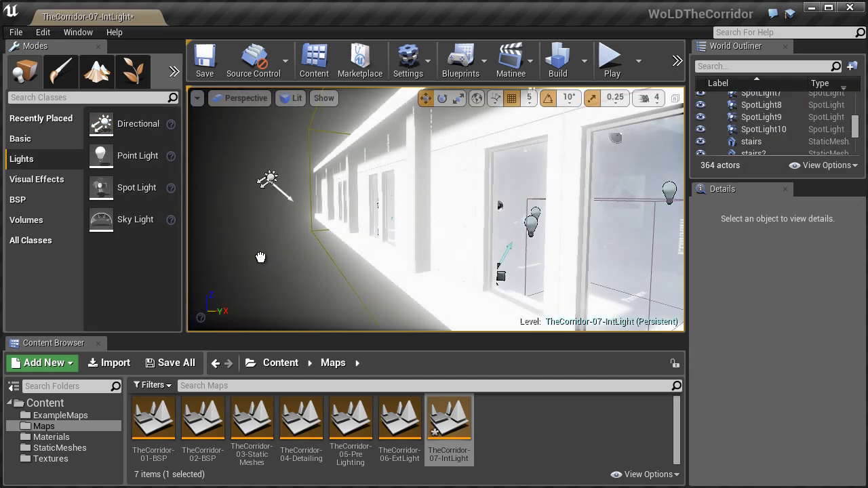
- Place a directional light by the corridor's window wall and check its effect inside the corridor
{"action": "left_click_drag", "start_coordinate": [261, 258], "coordinate": [380, 225]}
{"action": "right_click_drag", "start_coordinate": [379, 225], "coordinate": [339, 231]}
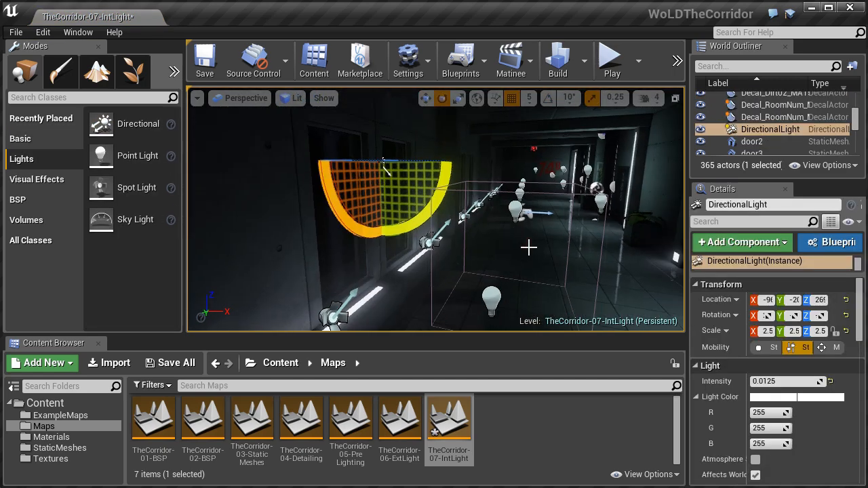
{"action": "right_click_drag", "start_coordinate": [530, 247], "coordinate": [332, 217]}
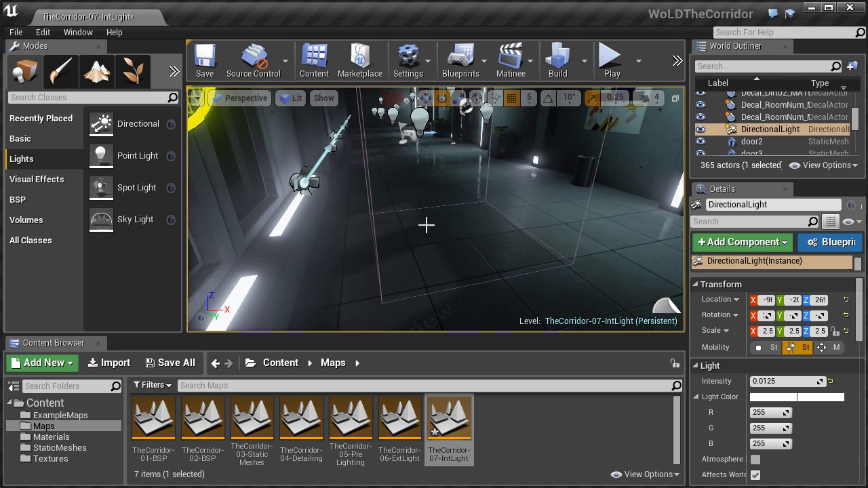
{"action": "right_click_drag", "start_coordinate": [427, 225], "coordinate": [455, 324]}
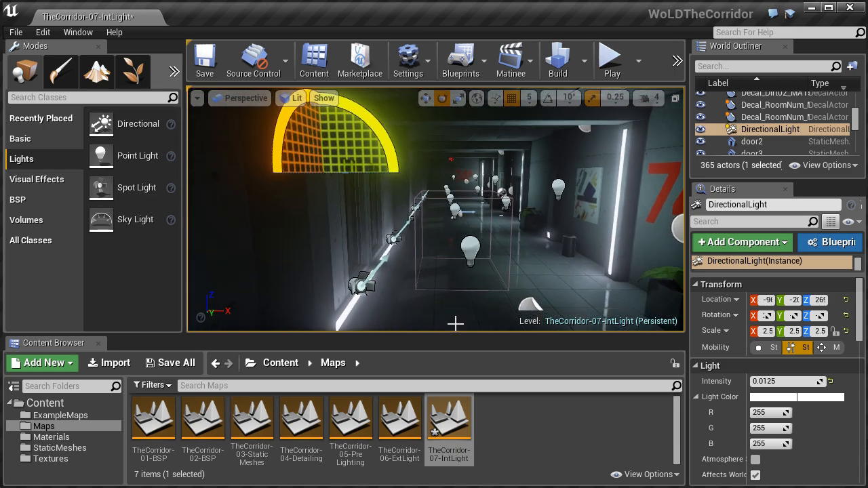
{"action": "left_click_drag", "start_coordinate": [456, 324], "coordinate": [455, 328]}
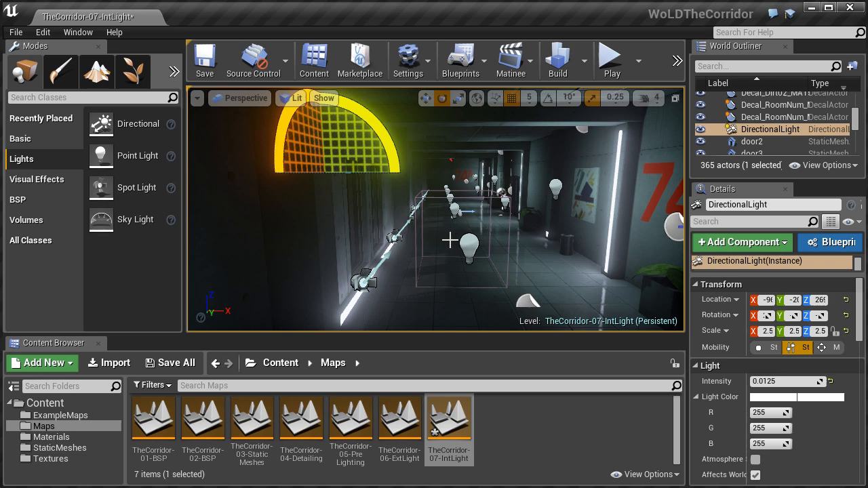
- Set the directional light's colour to pale blue, hex C5D1FFFF
{"action": "left_click", "coordinate": [774, 400]}
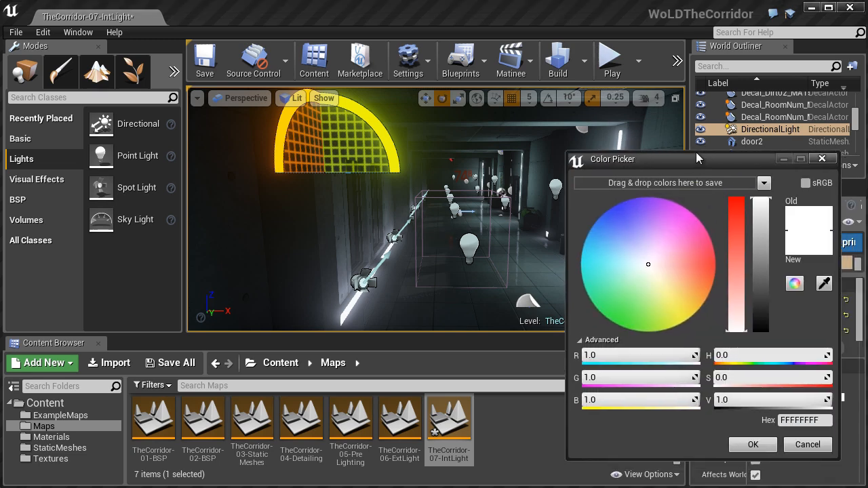
{"action": "left_click", "coordinate": [649, 241]}
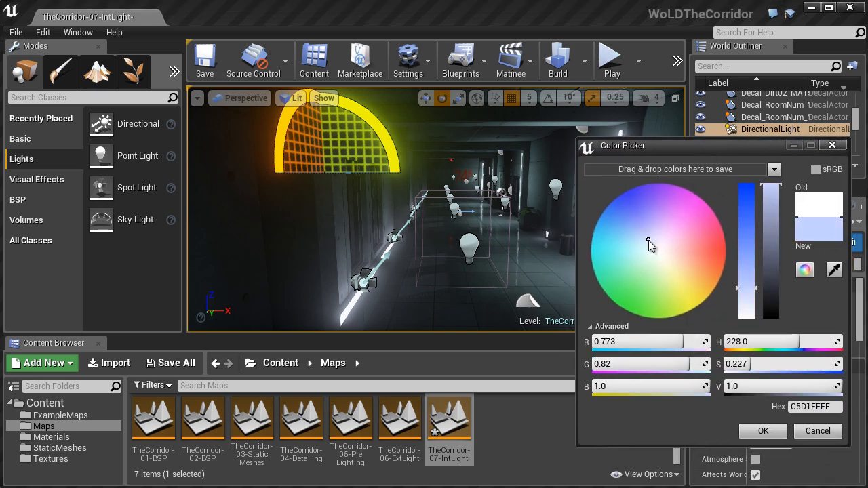
{"action": "left_click", "coordinate": [763, 432]}
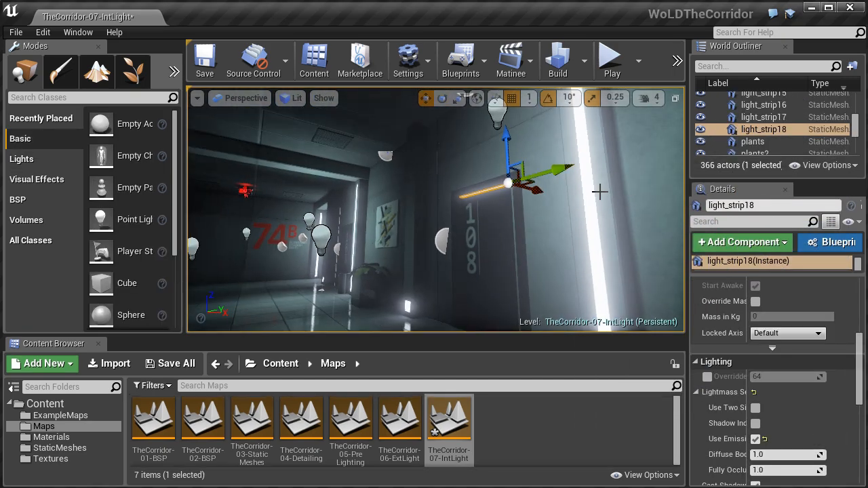
- Check the vertical light strip beside door 108 and the short strip above the door by selecting each
{"action": "left_click", "coordinate": [587, 190]}
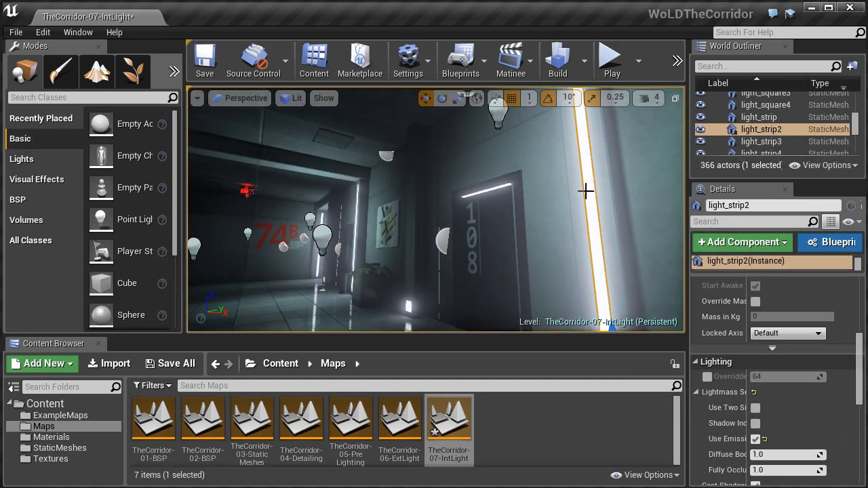
{"action": "left_click", "coordinate": [501, 186]}
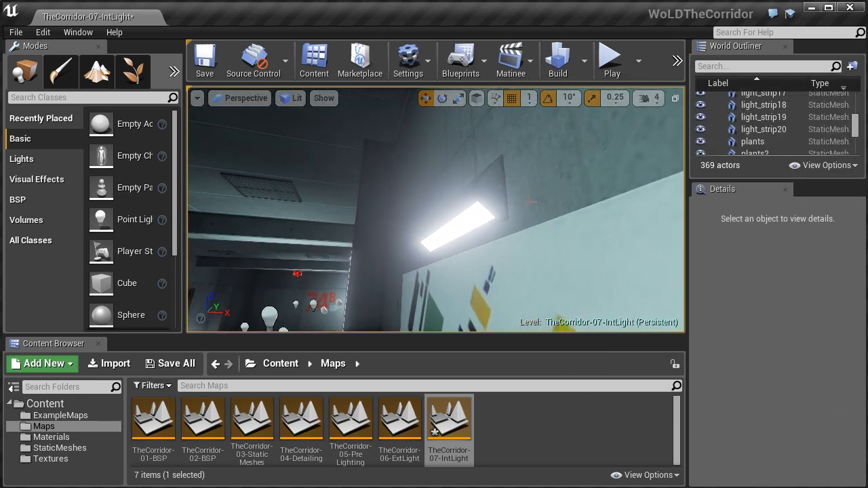
- Raise the selected light slightly towards the picture lamp above the abstract painting
{"action": "key", "text": "alt+3"}
{"action": "right_click_drag", "start_coordinate": [531, 202], "coordinate": [457, 207]}
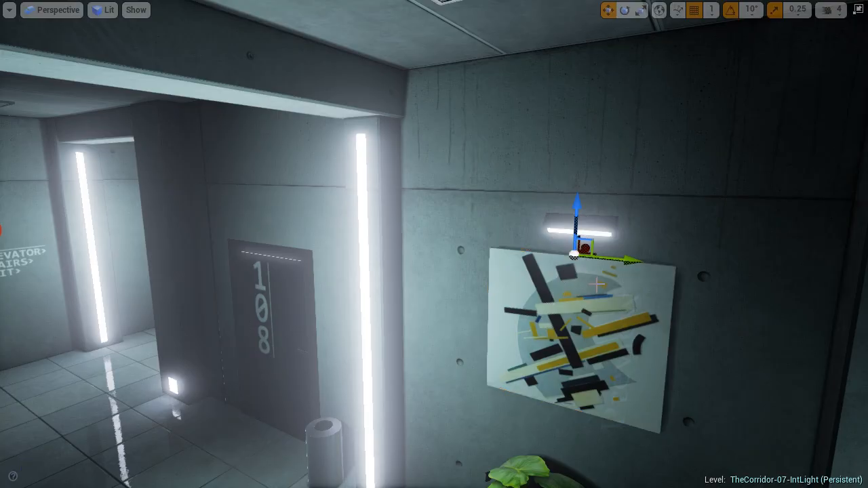
{"action": "left_click_drag", "start_coordinate": [577, 212], "coordinate": [583, 207]}
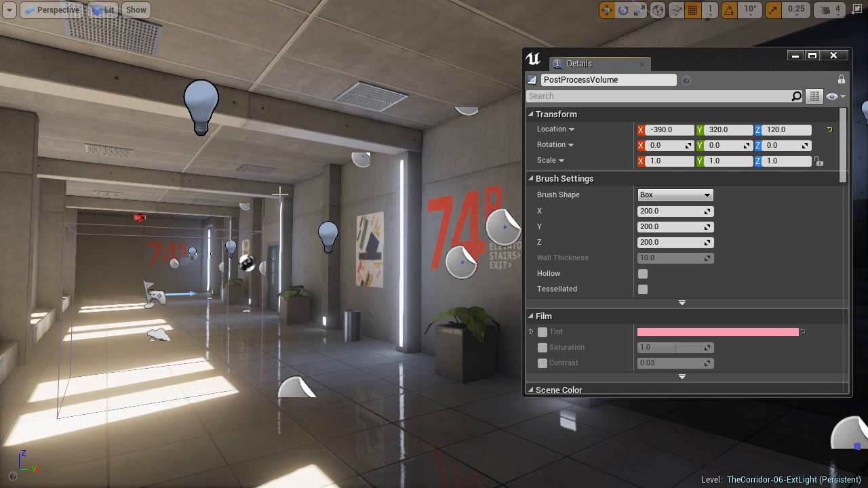
- Switch to Photoshop, grade the exterior screenshot with brightness 13, contrast 25 and a Levels adjustment layer, and prepare to save the cropped LUT strip
{"action": "scroll", "coordinate": [677, 247], "scroll_direction": "down", "scroll_amount": 7}
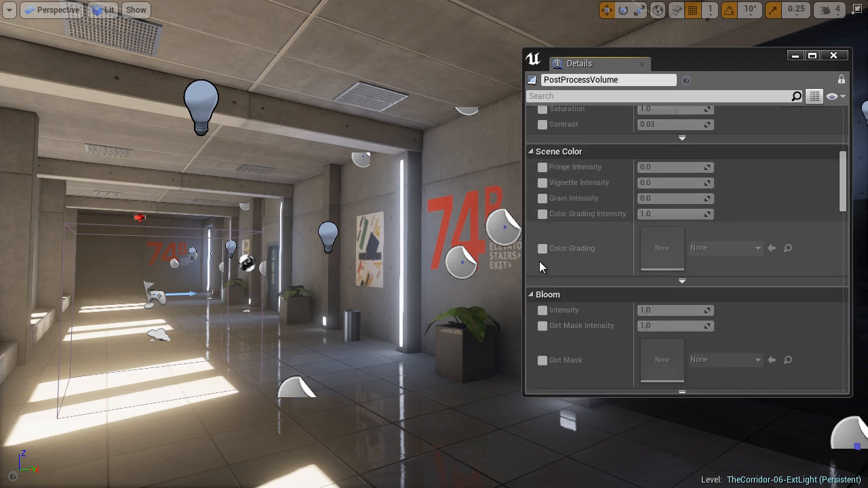
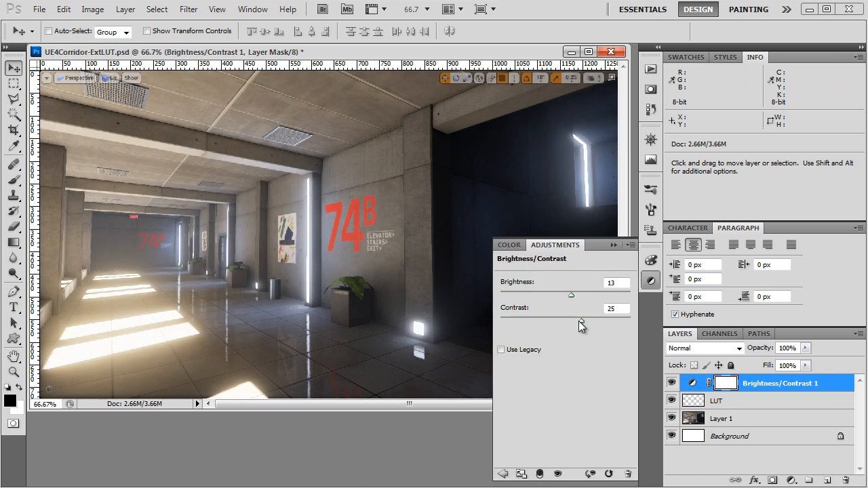
{"action": "left_click_drag", "start_coordinate": [579, 321], "coordinate": [582, 319]}
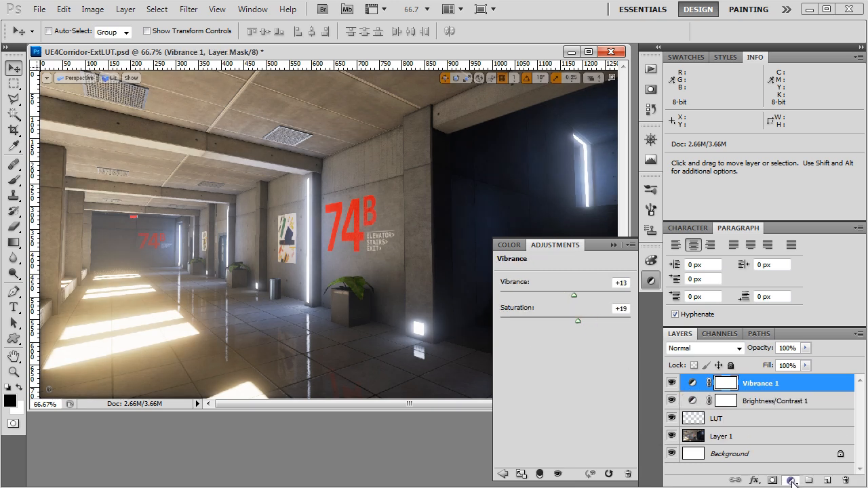
{"action": "left_click", "coordinate": [791, 480]}
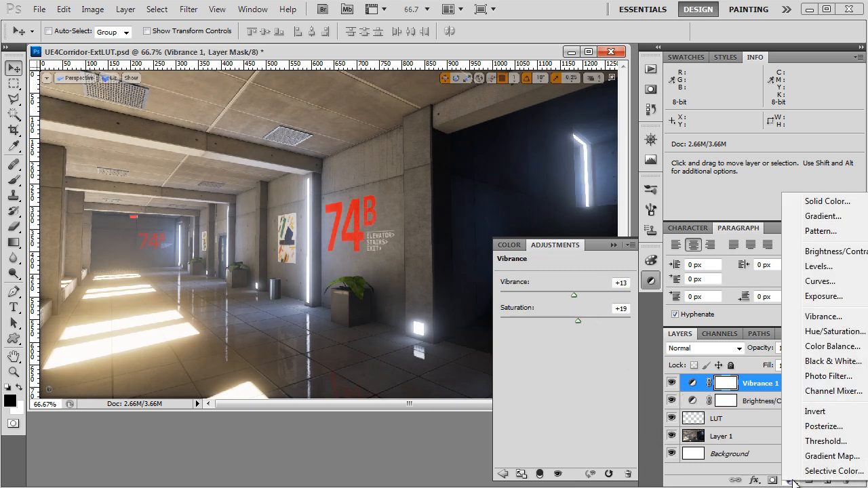
{"action": "left_click", "coordinate": [806, 268]}
{"action": "left_click_drag", "start_coordinate": [575, 357], "coordinate": [575, 360]}
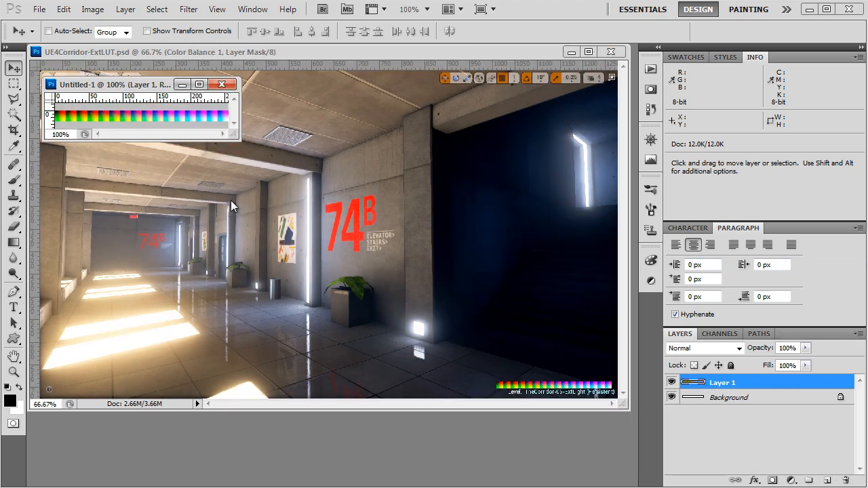
{"action": "left_click", "coordinate": [40, 9]}
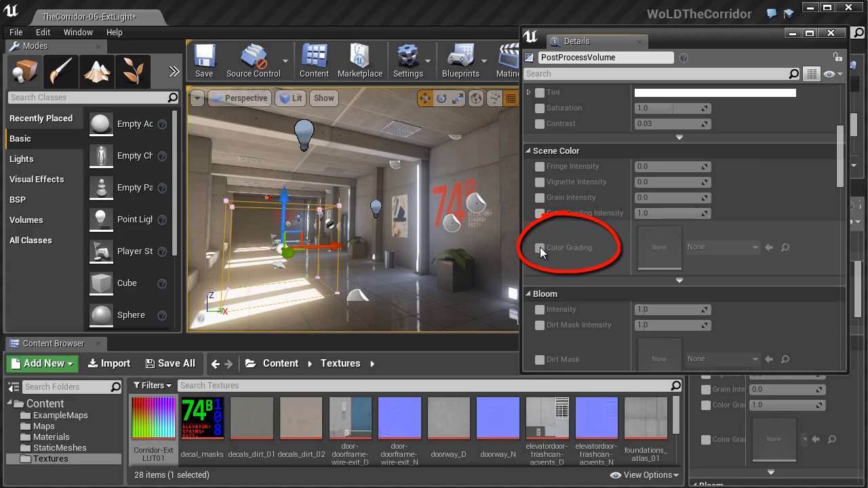
- Back in Unreal, enable Color Grading on the exterior PostProcessVolume and assign the Corridor-ExtLUT01 texture
{"action": "left_click", "coordinate": [540, 247]}
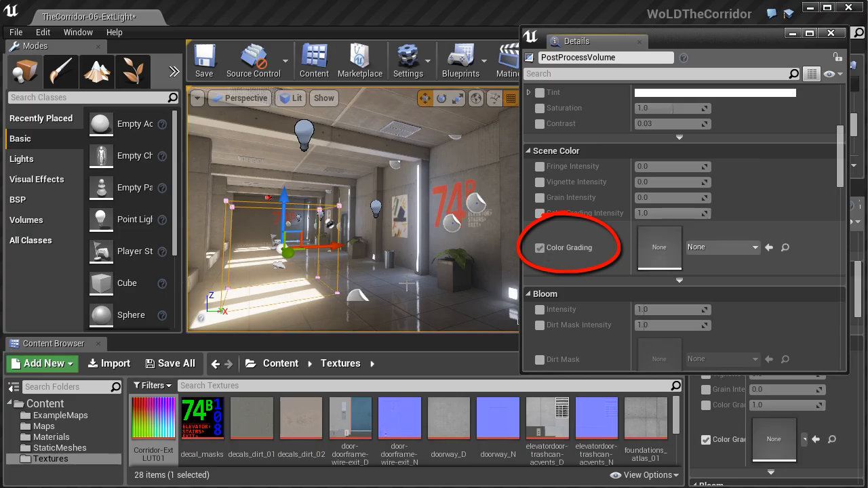
{"action": "left_click", "coordinate": [157, 428]}
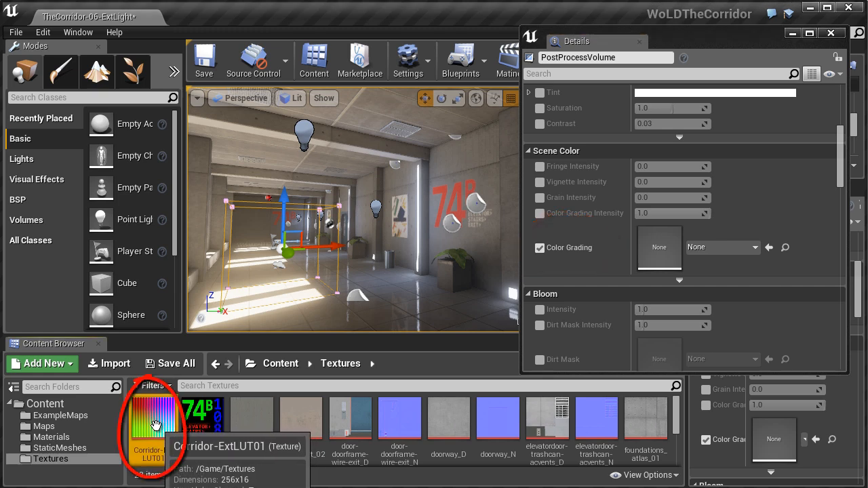
{"action": "left_click", "coordinate": [767, 248]}
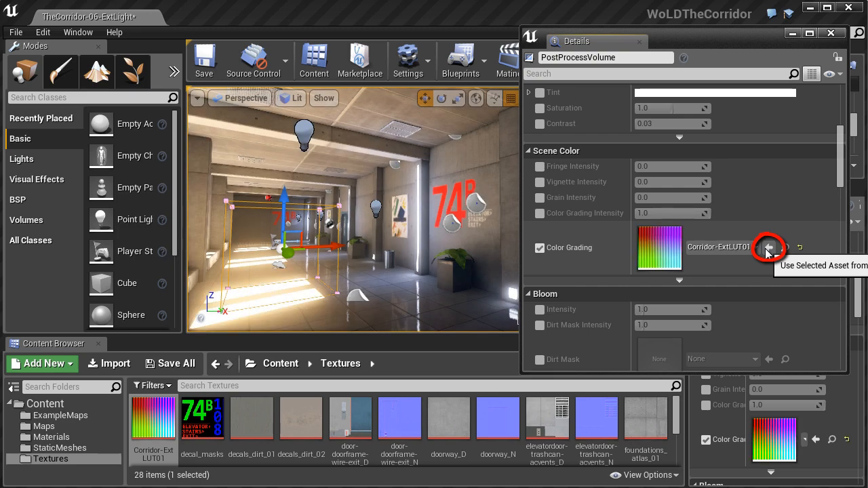
- Set the exterior PostProcessVolume's fringe intensity to 0.5 and enable its vignette intensity
{"action": "mouse_move", "coordinate": [413, 245]}
{"action": "right_mouse_down"}
{"action": "mouse_move", "coordinate": [418, 251]}
{"action": "mouse_move", "coordinate": [413, 245]}
{"action": "right_mouse_up"}
{"action": "key", "text": "F11"}
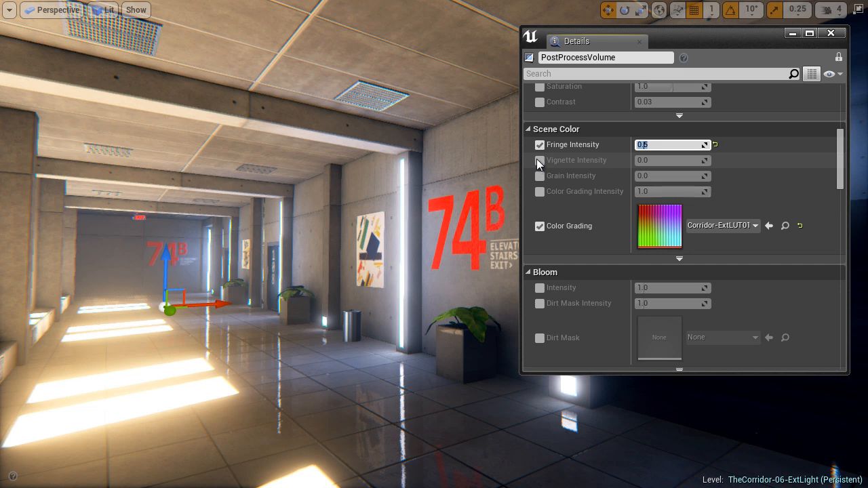
{"action": "left_click", "coordinate": [539, 160]}
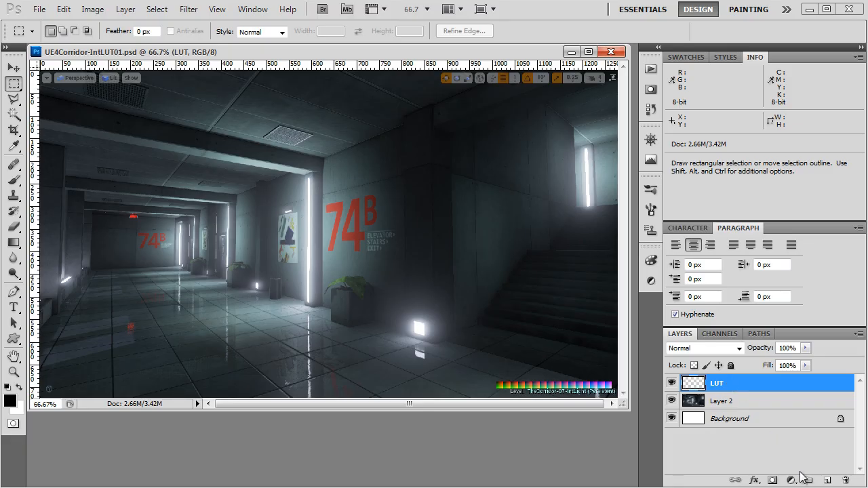
- Switch to Photoshop, add Color Balance to the interior screenshot with shadows -13, 0, +5 and midtones -16, -6, -3, and compare before and after
{"action": "left_click", "coordinate": [790, 480]}
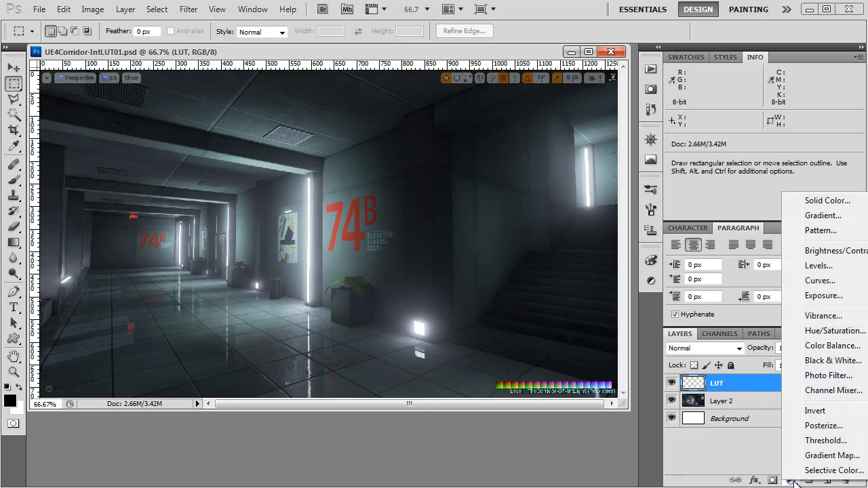
{"action": "left_click", "coordinate": [834, 345]}
{"action": "left_click_drag", "start_coordinate": [527, 404], "coordinate": [550, 407]}
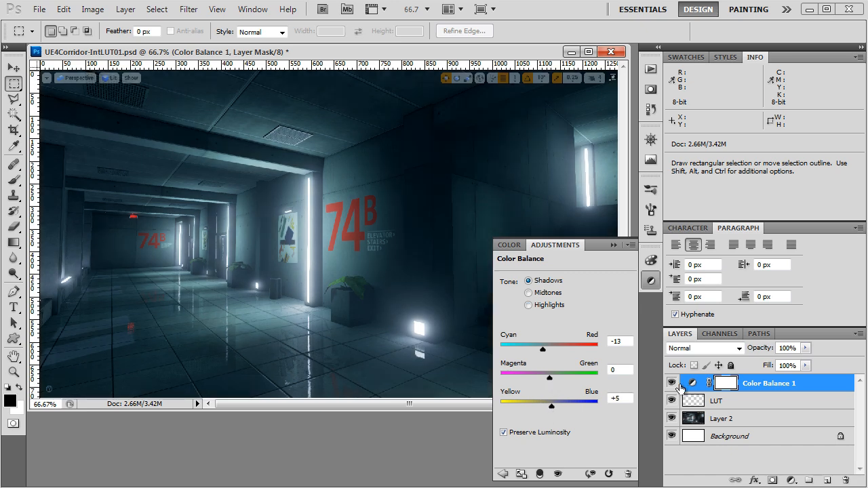
{"action": "left_click", "coordinate": [672, 383]}
{"action": "left_click", "coordinate": [671, 384]}
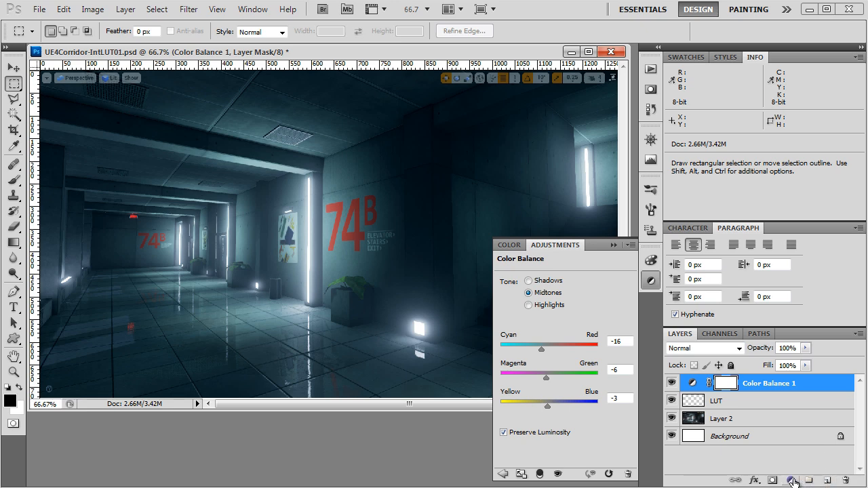
- Add a Hue/Saturation layer with slightly raised saturation and select the outline of the LUT layer's strip
{"action": "left_click", "coordinate": [793, 481]}
{"action": "left_click", "coordinate": [822, 329]}
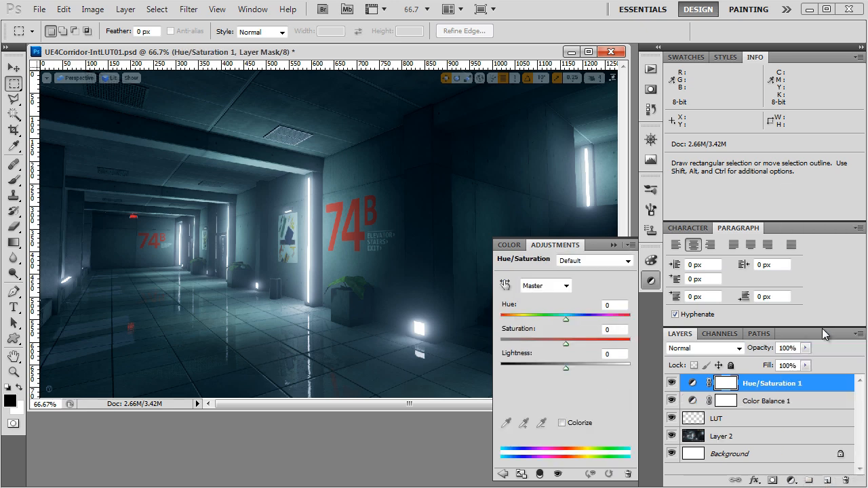
{"action": "left_click_drag", "start_coordinate": [566, 346], "coordinate": [568, 345]}
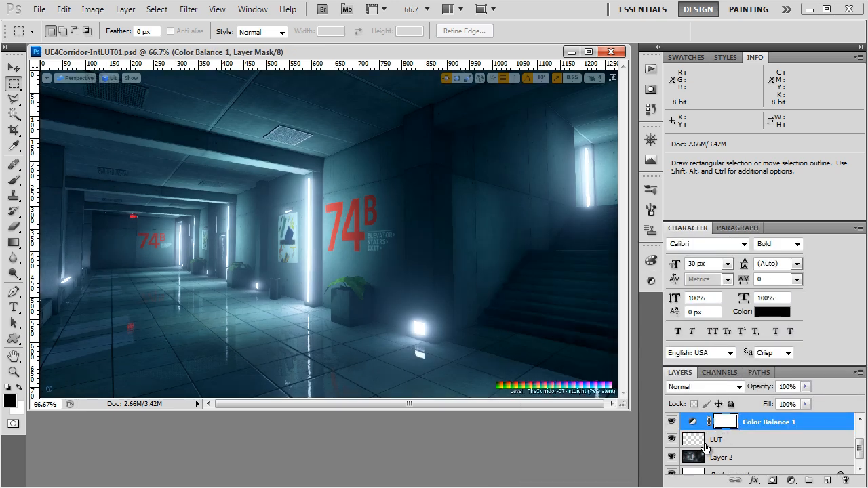
{"action": "left_click", "coordinate": [706, 448], "text": "ctrl"}
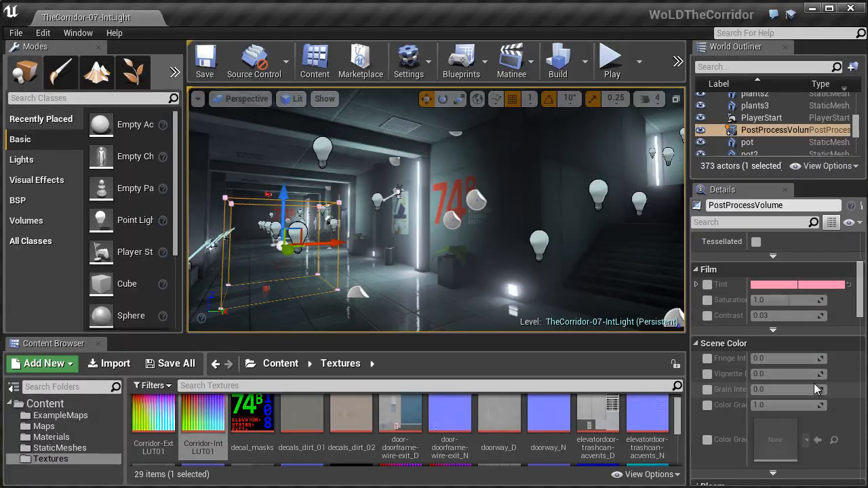
- In Unreal's TheCorridor-07-IntLight level, assign Corridor-IntLUT01 as the PostProcessVolume's color grading texture and view the graded corridor
{"action": "scroll", "coordinate": [814, 383], "scroll_direction": "down", "scroll_amount": 5}
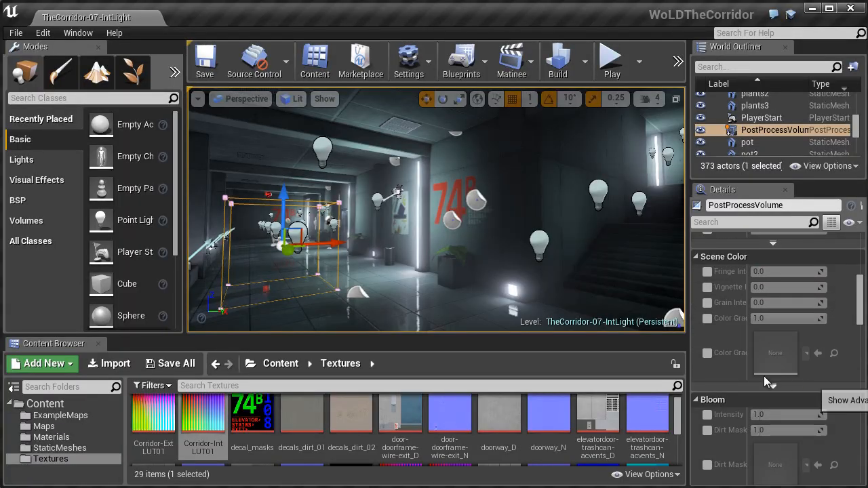
{"action": "left_click", "coordinate": [706, 353]}
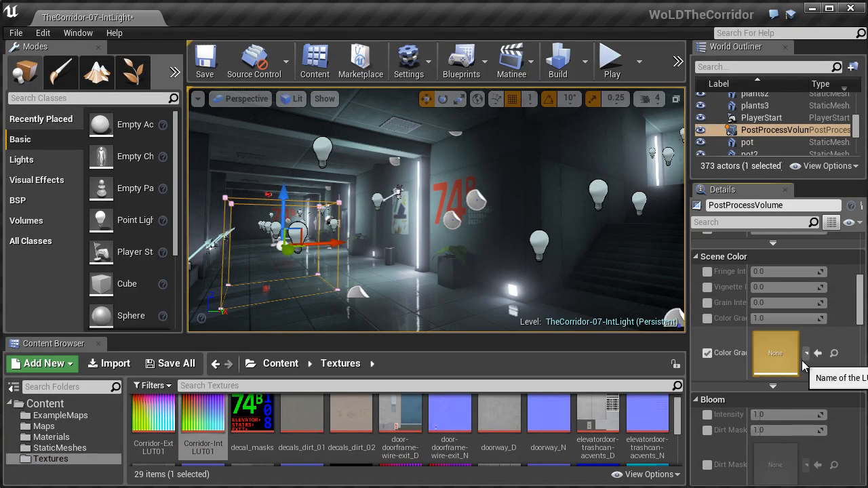
{"action": "left_click", "coordinate": [204, 417]}
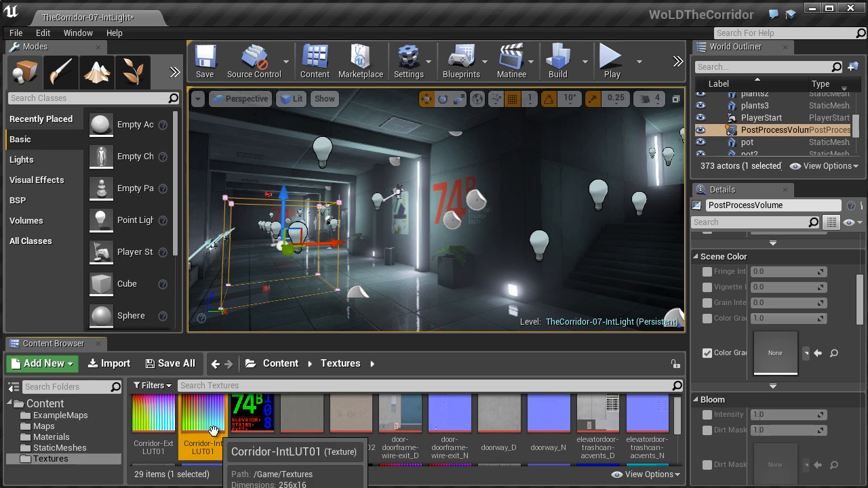
{"action": "left_click", "coordinate": [817, 354]}
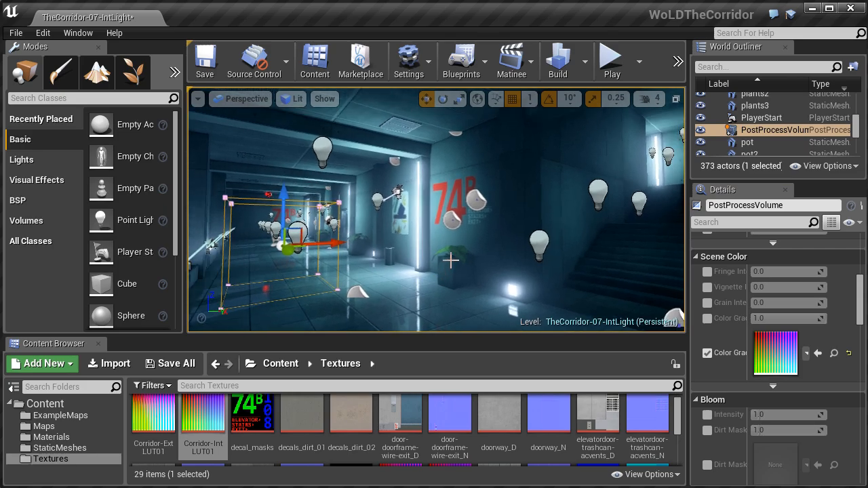
{"action": "key", "text": "w"}
{"action": "right_click_drag", "start_coordinate": [451, 261], "coordinate": [782, 261]}
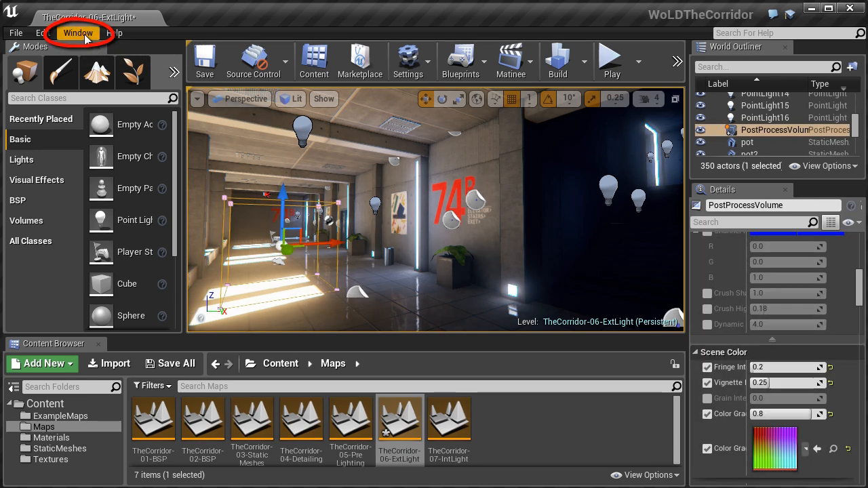
- Set the exterior level's Lightmass to 7 indirect bounces, quality 2.0 and smoothness 0.75 with ambient occlusion, and build the level
{"action": "left_click", "coordinate": [78, 32]}
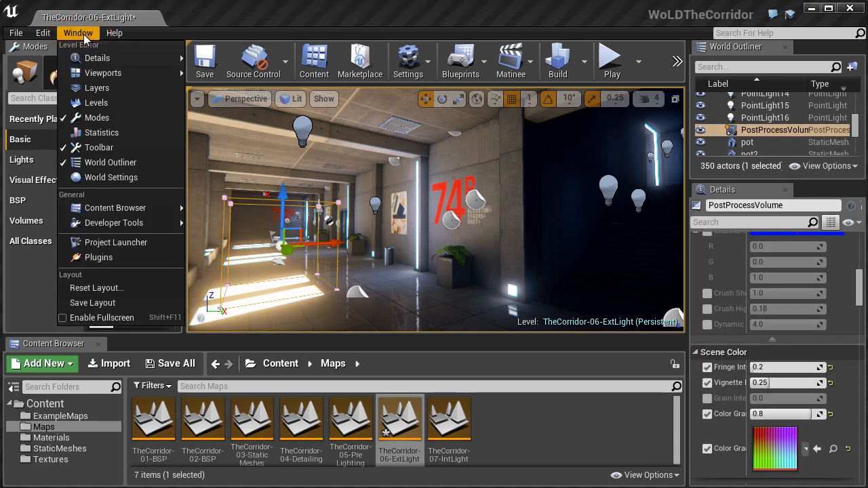
{"action": "left_click", "coordinate": [102, 177]}
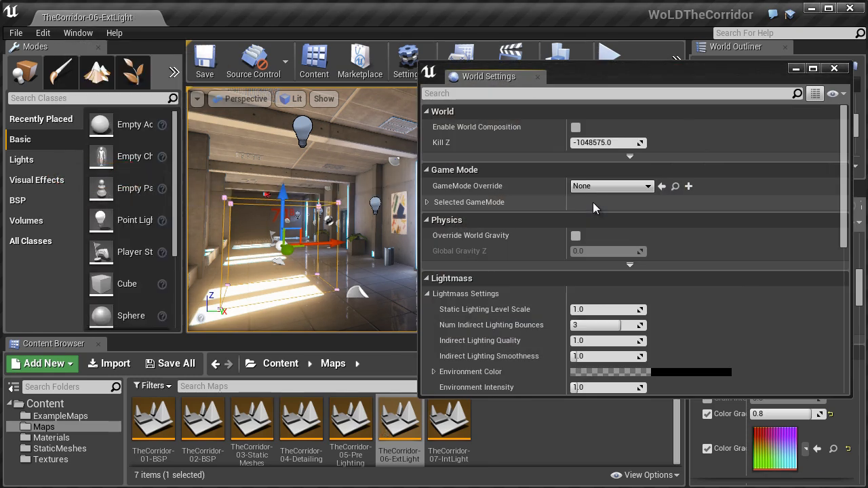
{"action": "scroll", "coordinate": [458, 215], "scroll_direction": "down", "scroll_amount": 3}
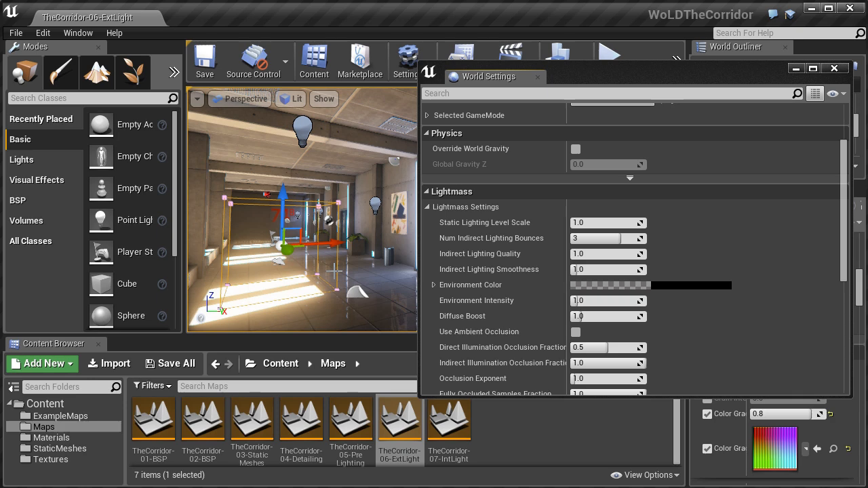
{"action": "left_click", "coordinate": [612, 239]}
{"action": "type", "text": "7"}
{"action": "key", "text": "Return"}
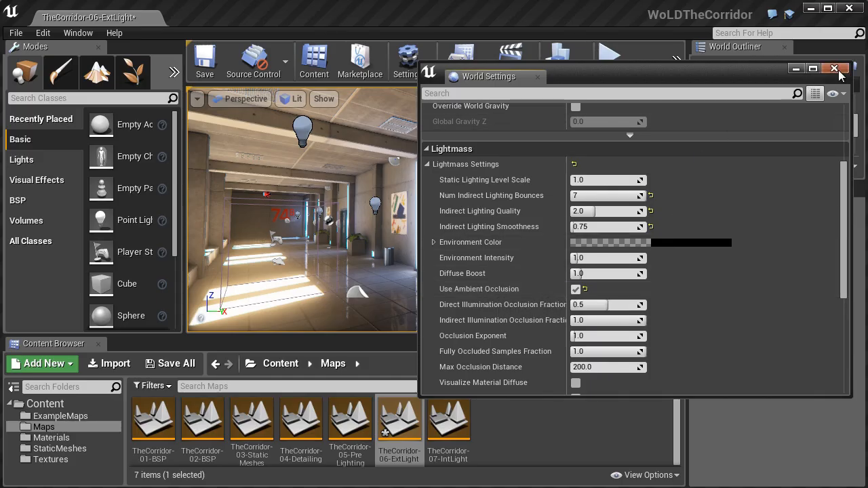
{"action": "left_click", "coordinate": [835, 68]}
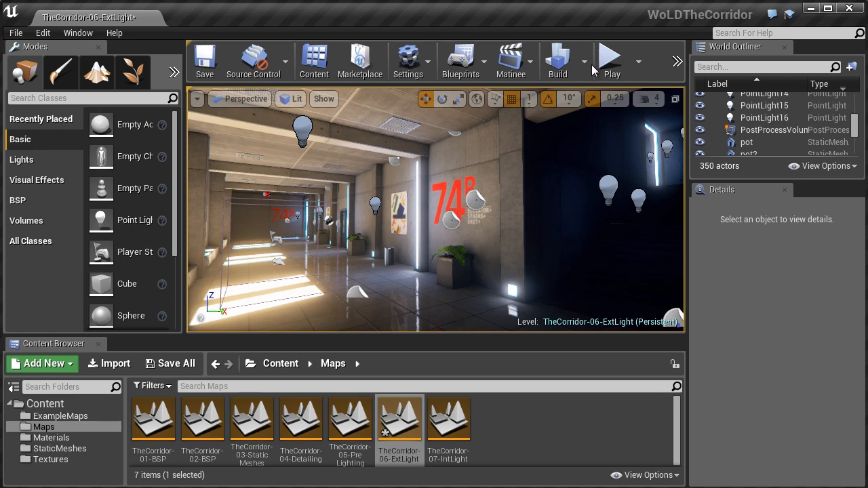
{"action": "left_click", "coordinate": [559, 67]}
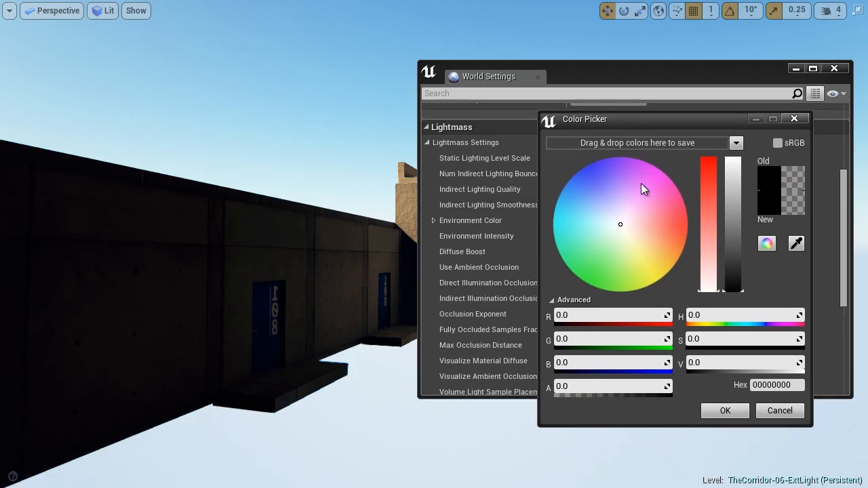
- Choose a light blue Lightmass environment colour for the exterior level
{"action": "left_click_drag", "start_coordinate": [600, 196], "coordinate": [600, 202]}
{"action": "left_click_drag", "start_coordinate": [706, 286], "coordinate": [705, 183]}
{"action": "left_click", "coordinate": [606, 202]}
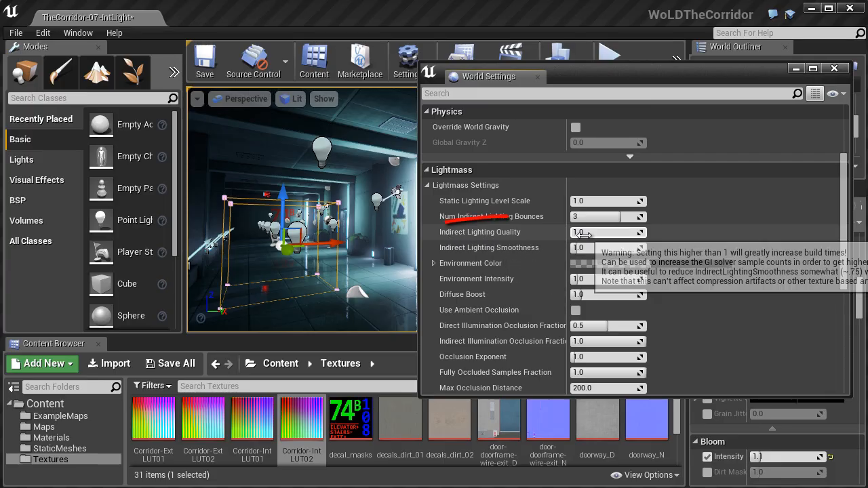
- Set the interior level's Lightmass indirect lighting quality to 3 and open indirect lighting smoothness for editing
{"action": "left_click", "coordinate": [585, 233]}
{"action": "type", "text": "3"}
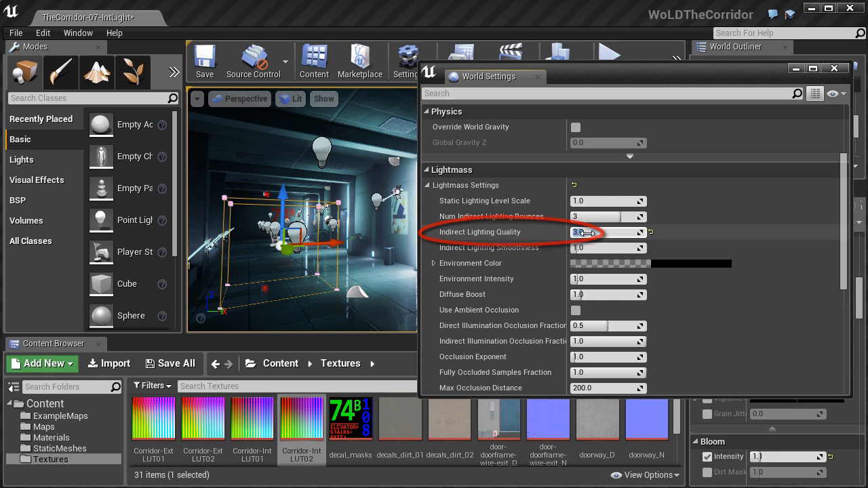
{"action": "key", "text": "Return"}
{"action": "left_click", "coordinate": [597, 248]}
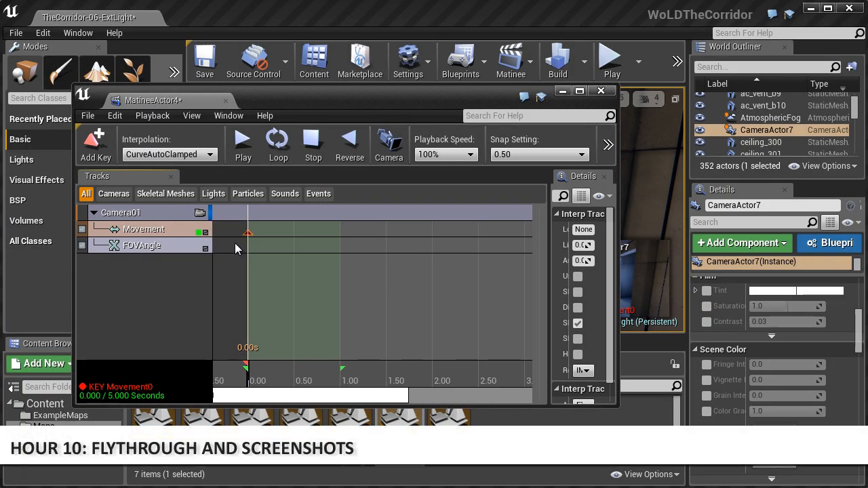
- Select Camera01's movement keyframe at 0.00 s in Matinee and frame its camera near door 108
{"action": "left_click", "coordinate": [234, 244]}
{"action": "left_click", "coordinate": [248, 234]}
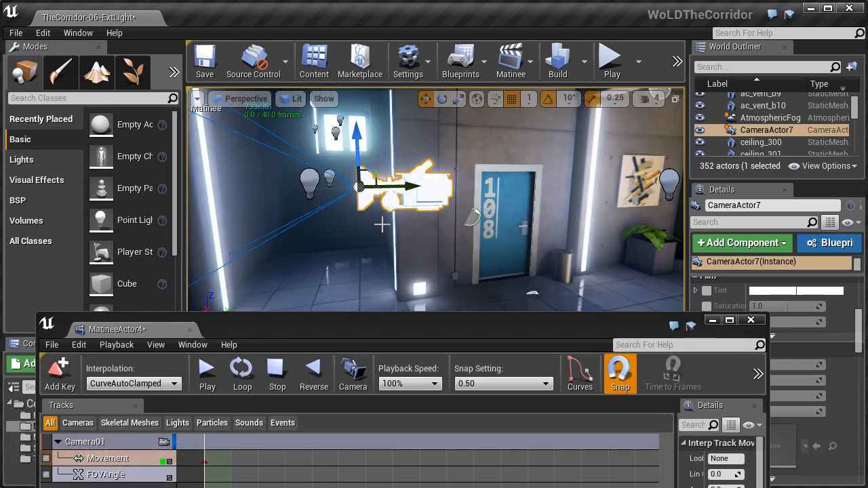
{"action": "right_click_drag", "start_coordinate": [399, 228], "coordinate": [435, 226]}
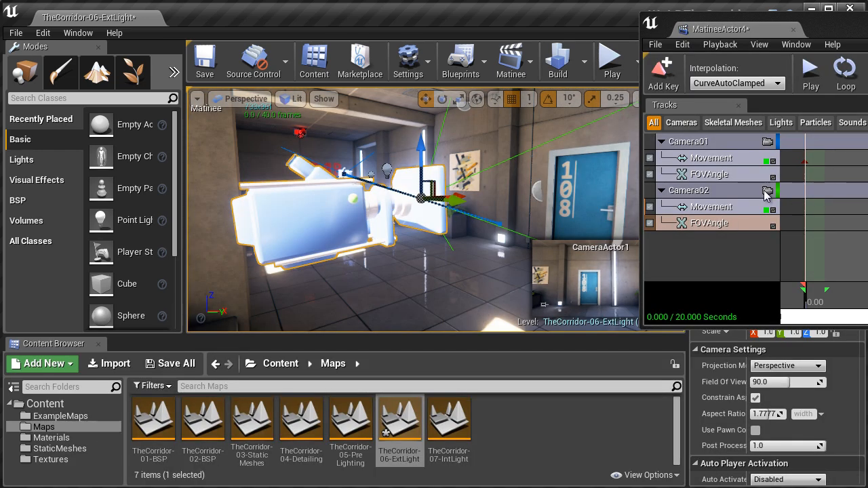
- View the corridor through Camera02 facing door 108 and dock the Matinee editor alongside the level
{"action": "left_click", "coordinate": [767, 193]}
{"action": "mouse_move", "coordinate": [479, 232]}
{"action": "right_mouse_down"}
{"action": "mouse_move", "coordinate": [478, 207]}
{"action": "mouse_move", "coordinate": [478, 268]}
{"action": "mouse_move", "coordinate": [484, 225]}
{"action": "right_mouse_up"}
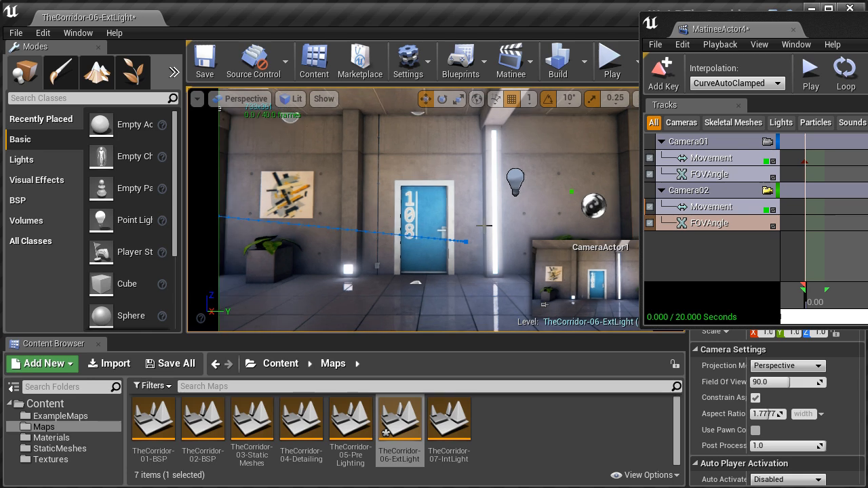
{"action": "left_click_drag", "start_coordinate": [866, 23], "coordinate": [645, 25]}
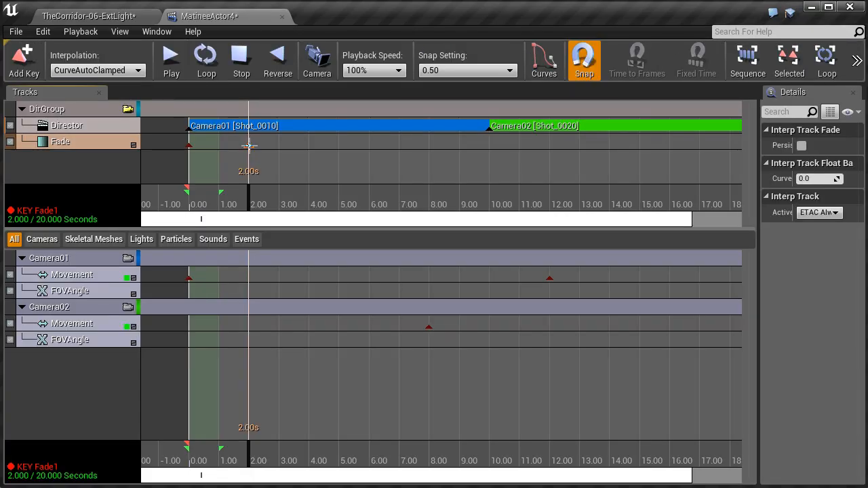
- Scrub the Matinee timeline from the 2.00 s fade key past 13 s toward the end of the sequence
{"action": "left_click_drag", "start_coordinate": [255, 205], "coordinate": [581, 206]}
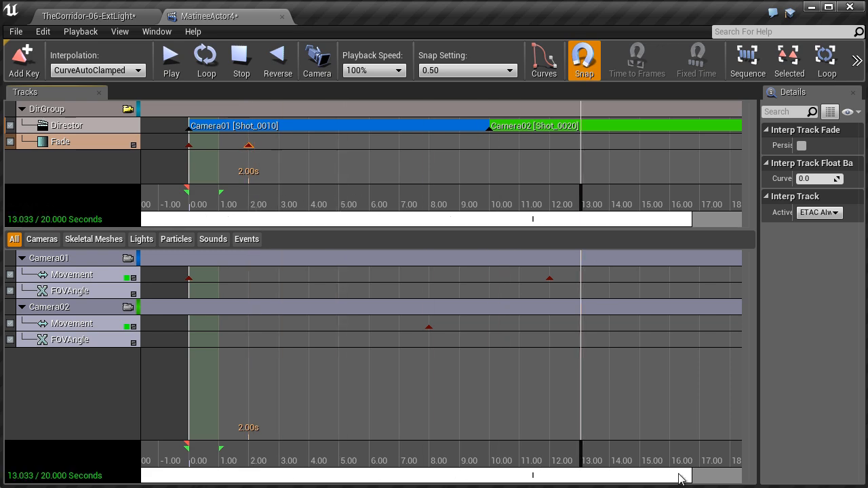
{"action": "left_click_drag", "start_coordinate": [679, 475], "coordinate": [742, 479]}
{"action": "left_click_drag", "start_coordinate": [405, 198], "coordinate": [533, 204]}
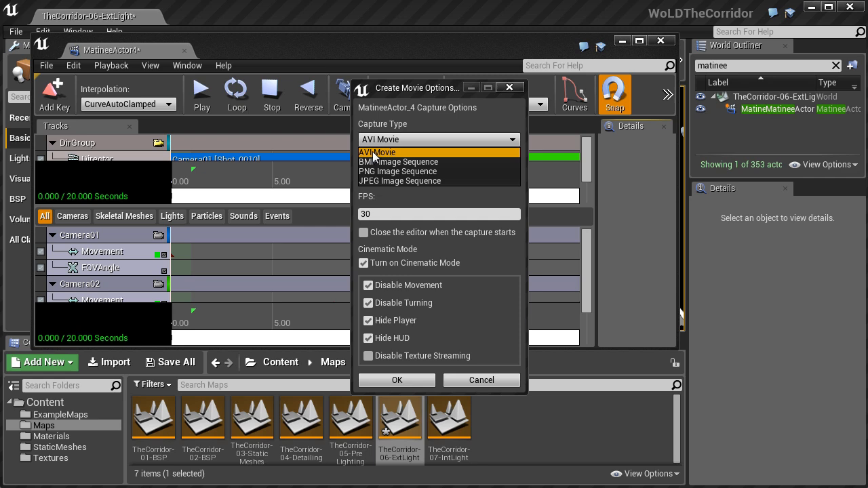
- Set the Matinee movie capture type to AVI Movie and the capture resolution to 1280 x 720
{"action": "left_click", "coordinate": [375, 154]}
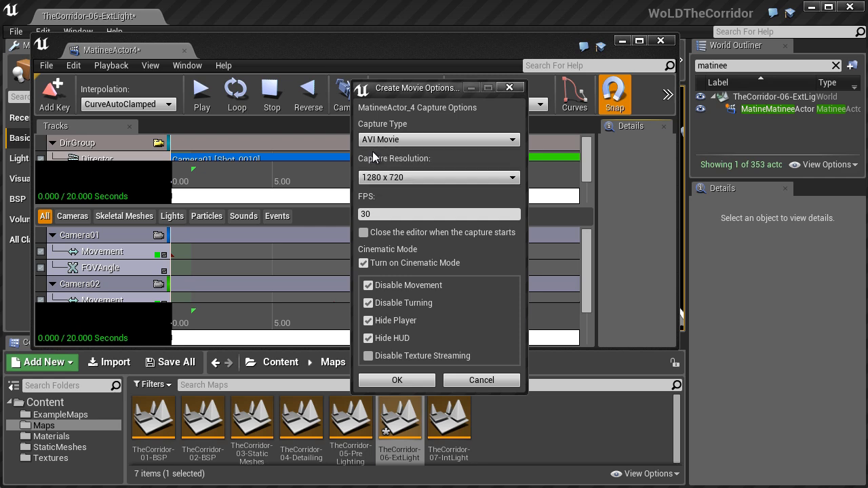
{"action": "left_click", "coordinate": [378, 180]}
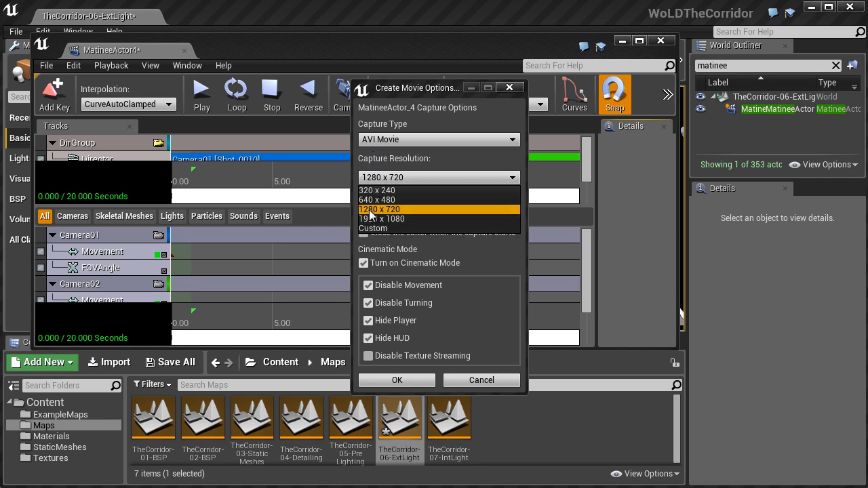
{"action": "left_click", "coordinate": [371, 210]}
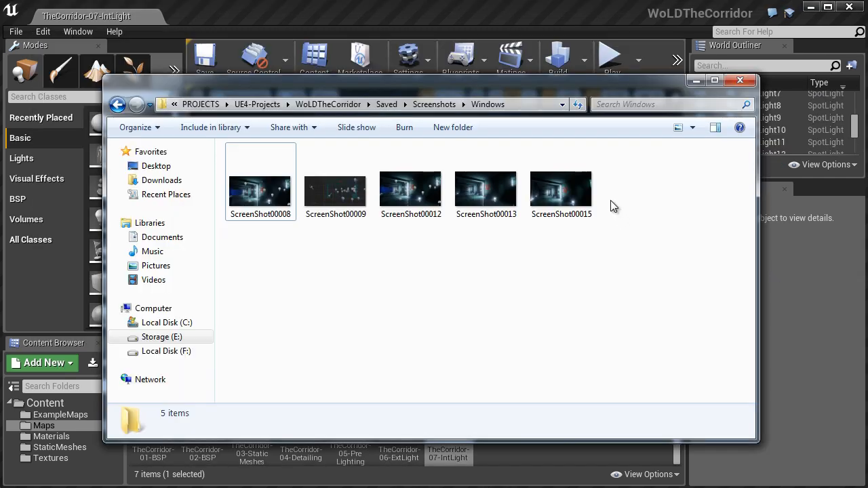
- Capture the interior corridor with the highresshot console command and inspect the saved images in the project's Screenshots/Windows folder
{"action": "left_click", "coordinate": [558, 203]}
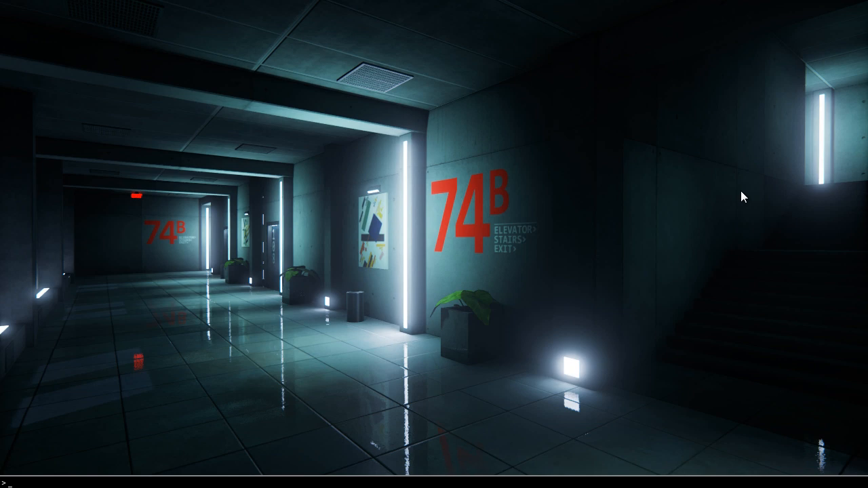
{"action": "type", "text": "highresshot"}
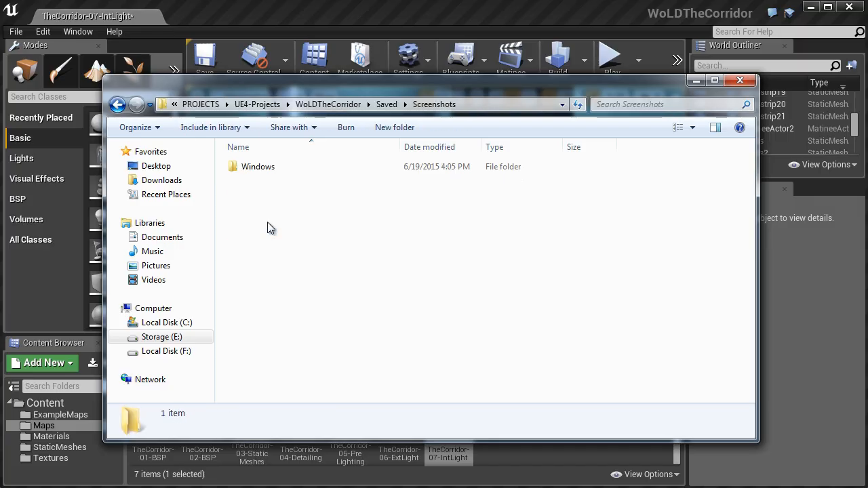
{"action": "double_click", "coordinate": [261, 166]}
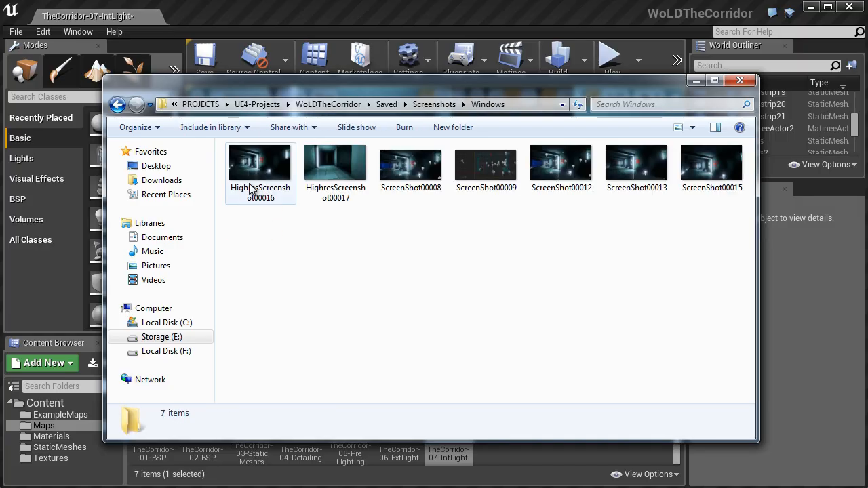